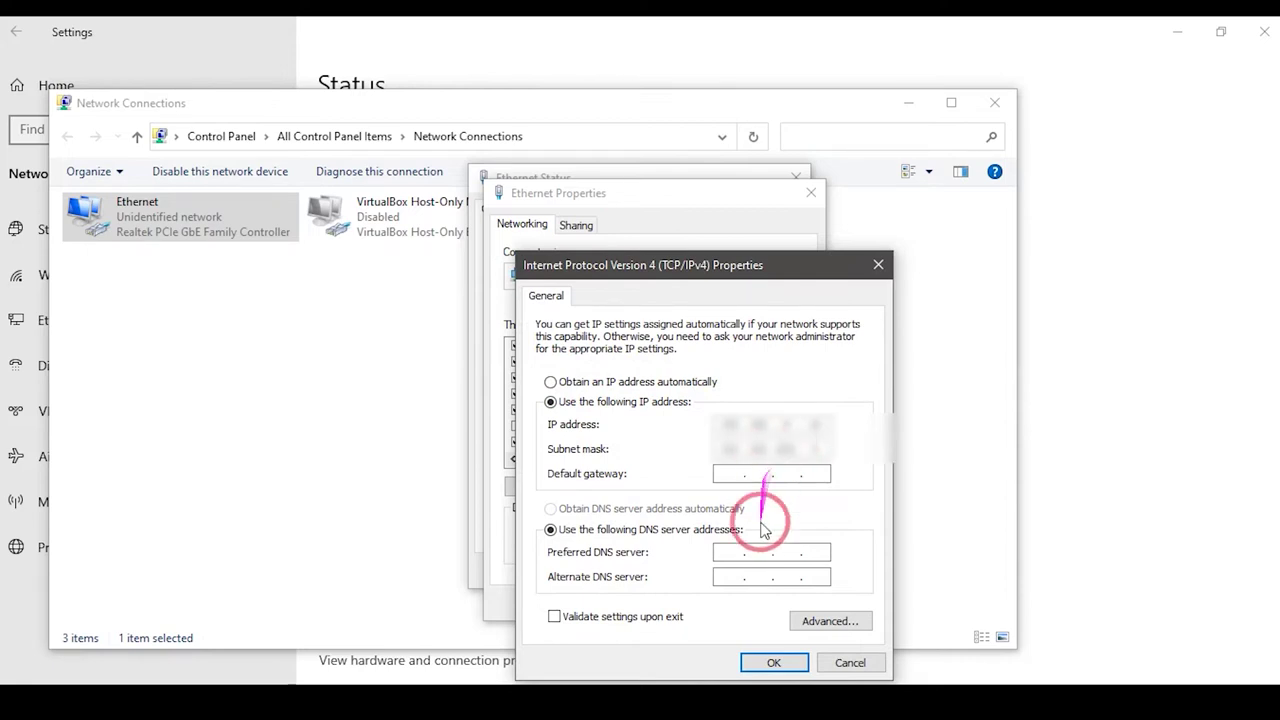
Confirm the manual IPv4 address and subnet mask, close the Ethernet dialogs, and minimize Network Connections.
click(776, 663)
click(714, 604)
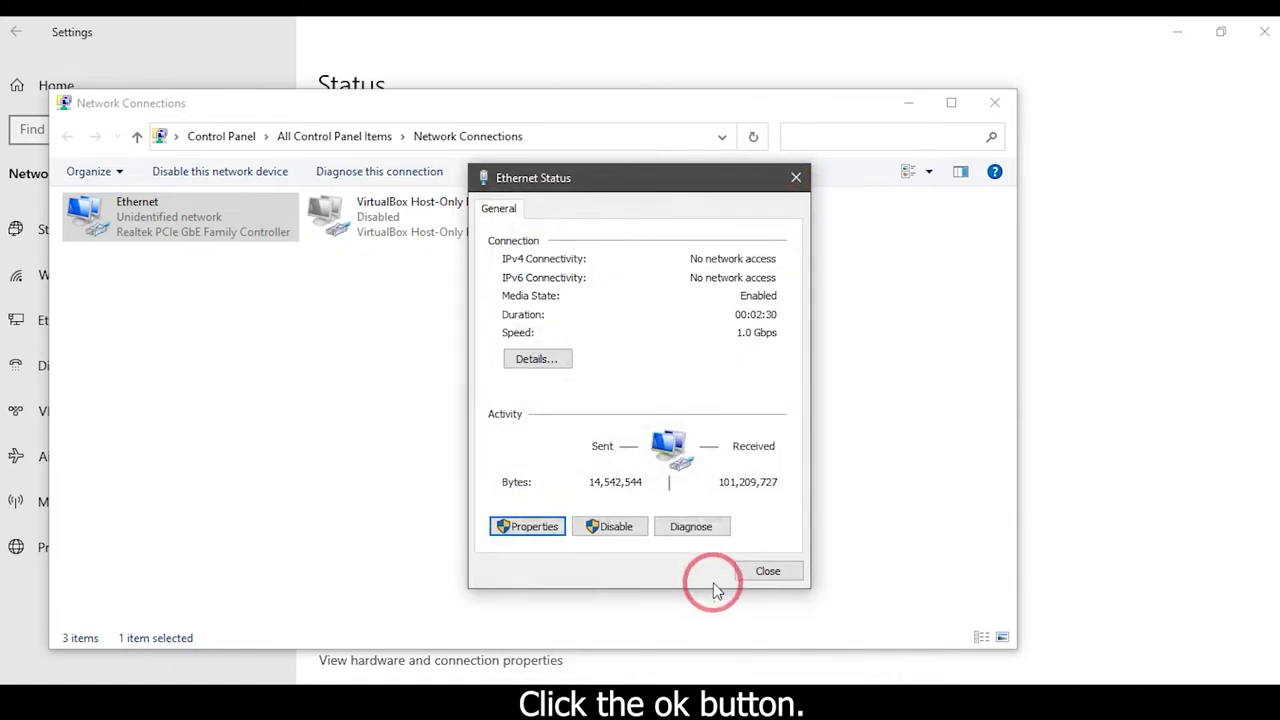
click(762, 571)
click(908, 104)
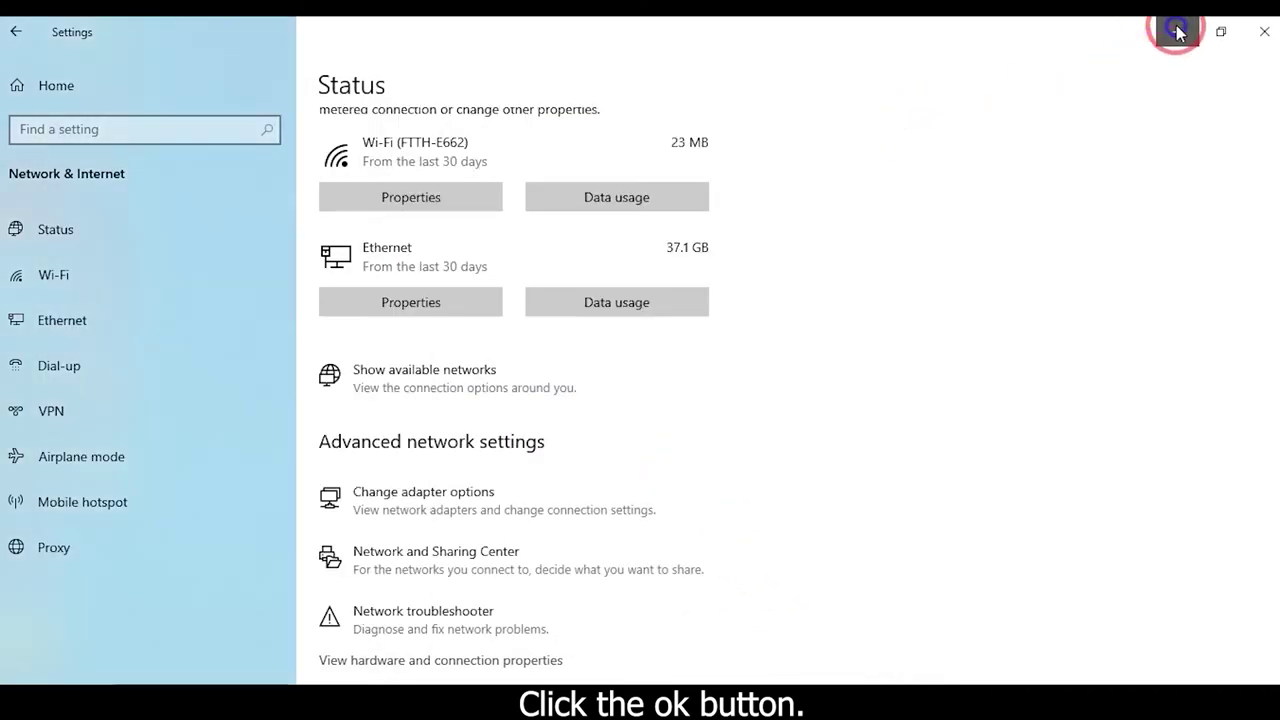
Launch the work Chrome browser and load 192.168.8.200 from the desktop.
click(1177, 32)
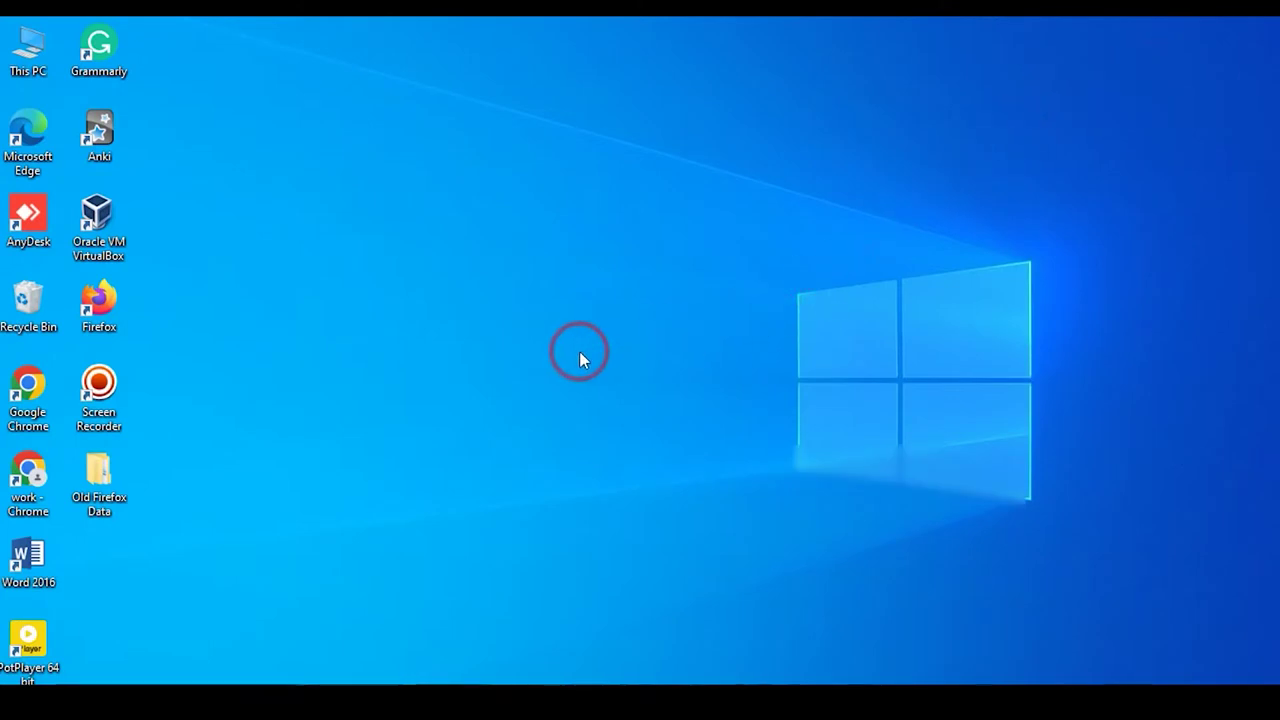
double_click(35, 478)
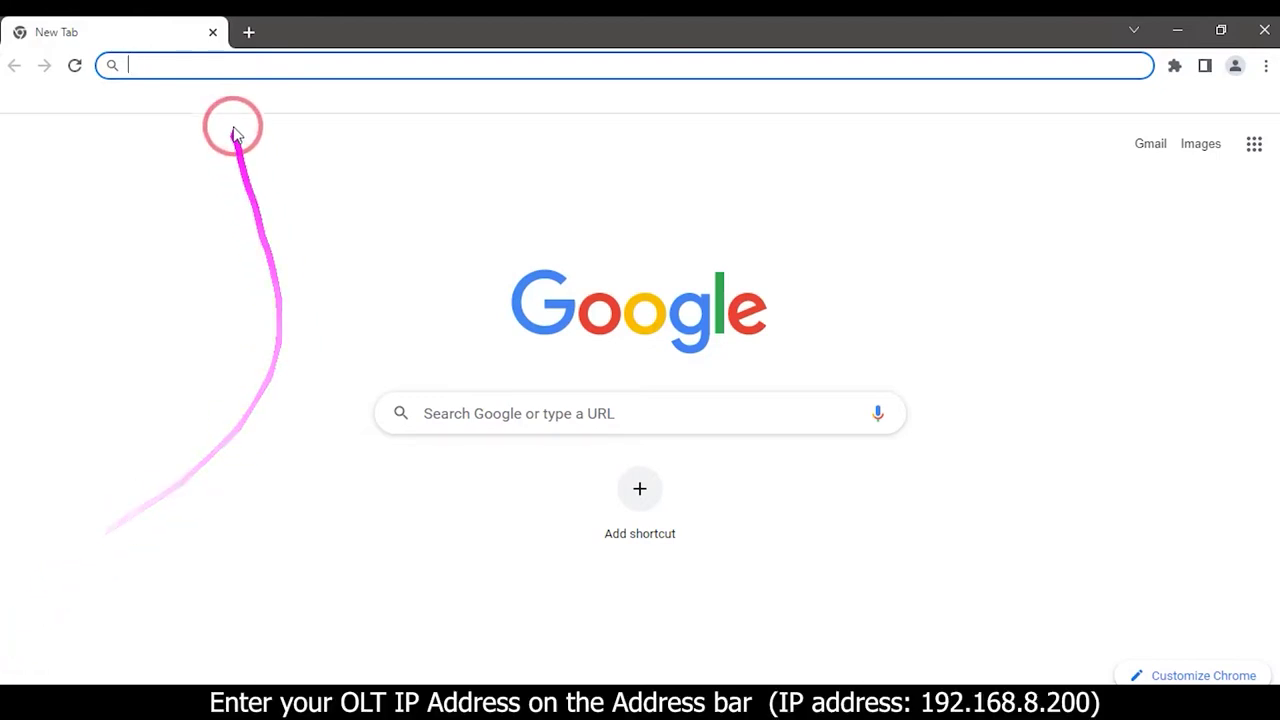
text(192.)
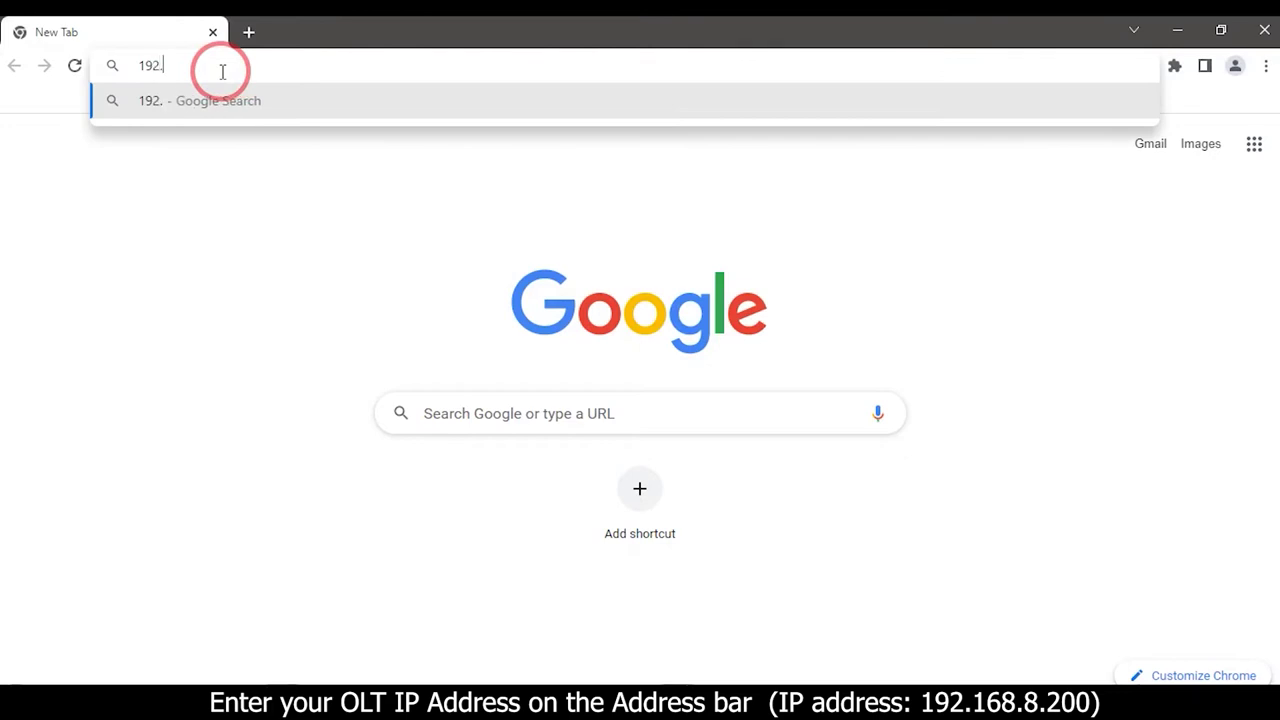
text(168.)
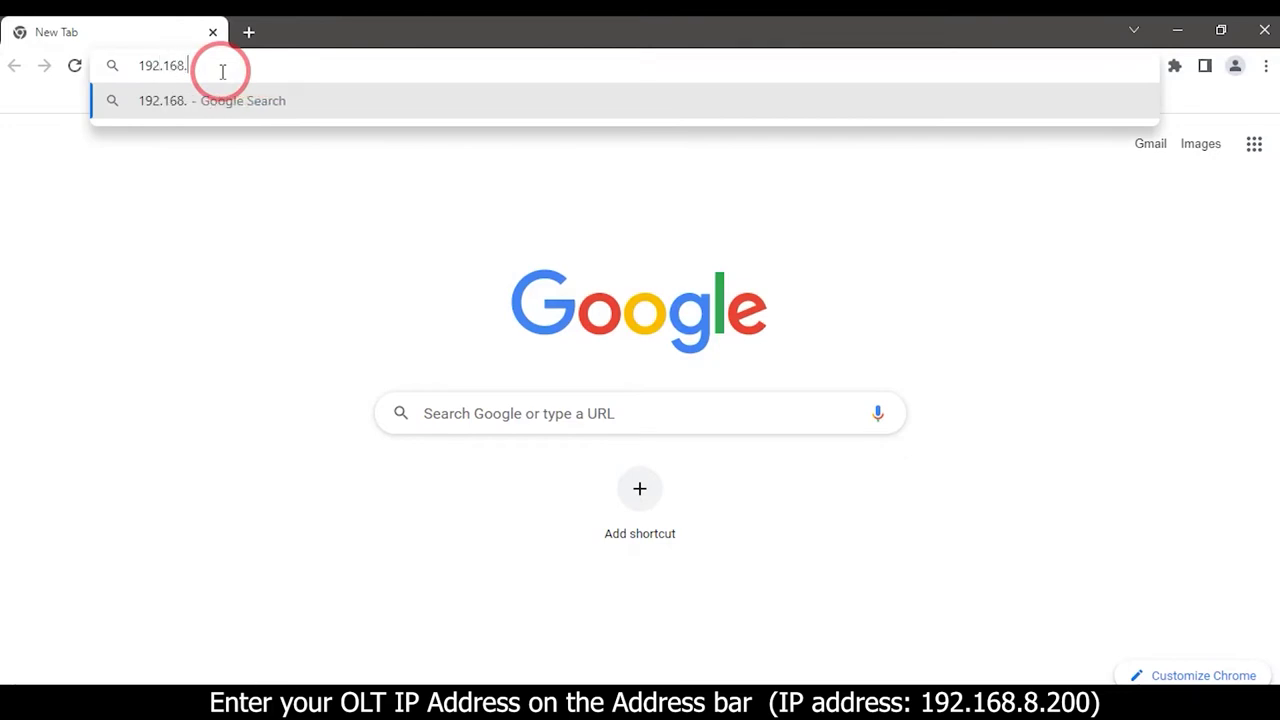
text(8.)
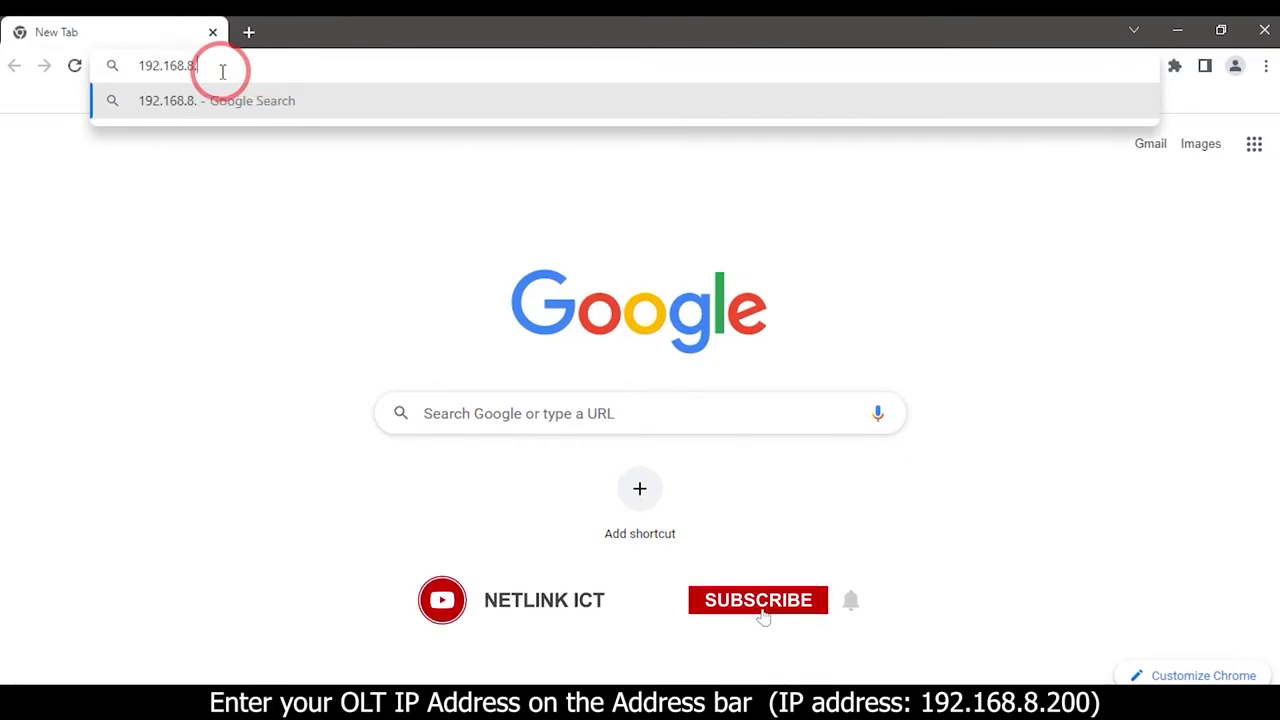
text(200)
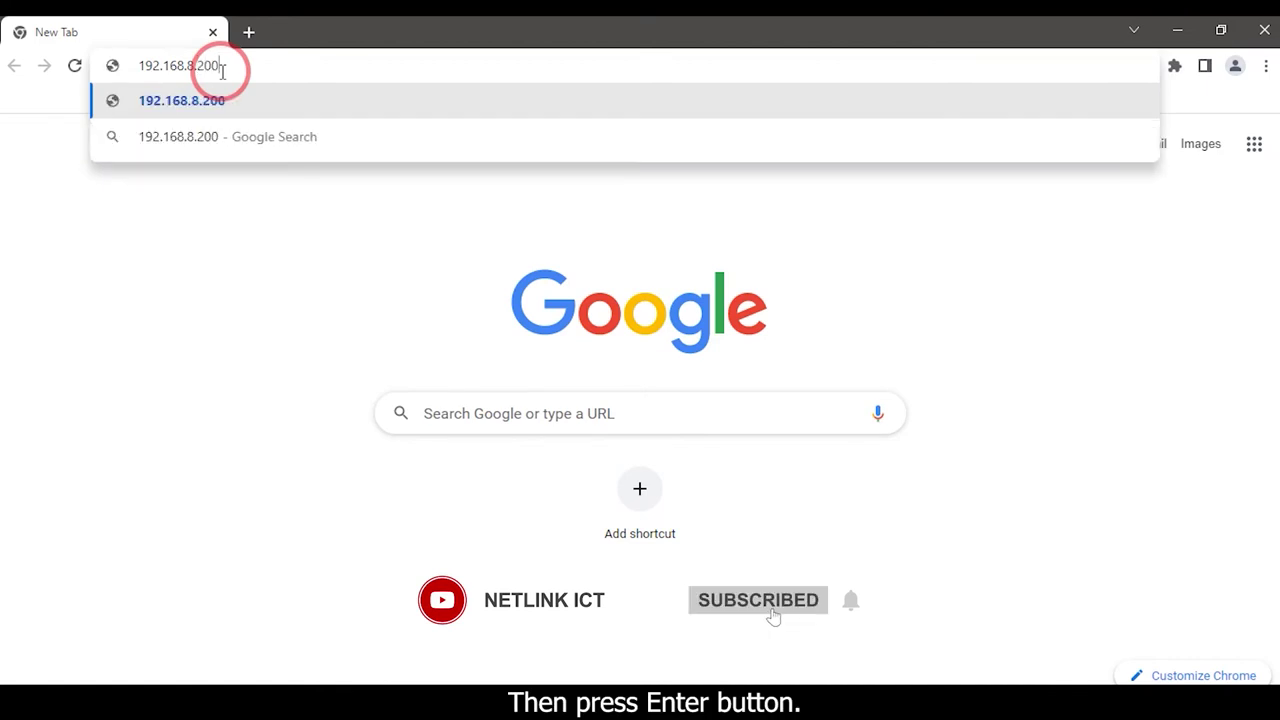
key(Return)
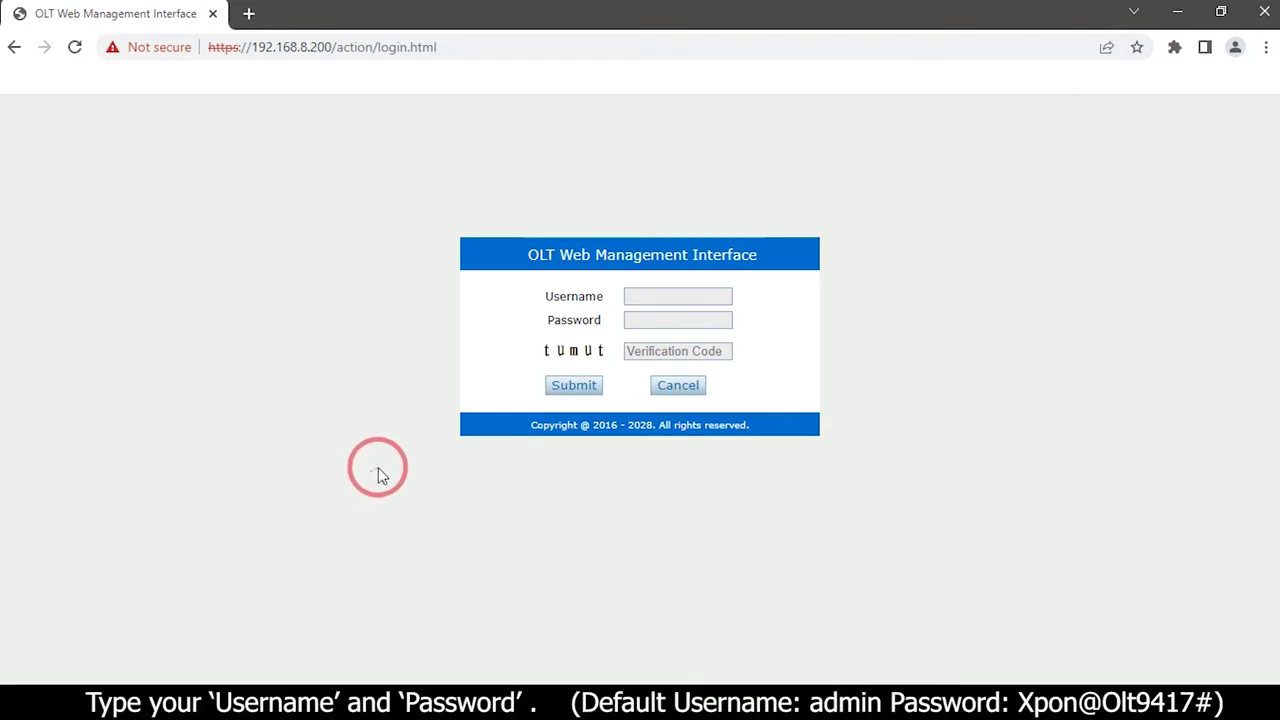
Log in to the OLT with the username, password and verification code.
click(676, 296)
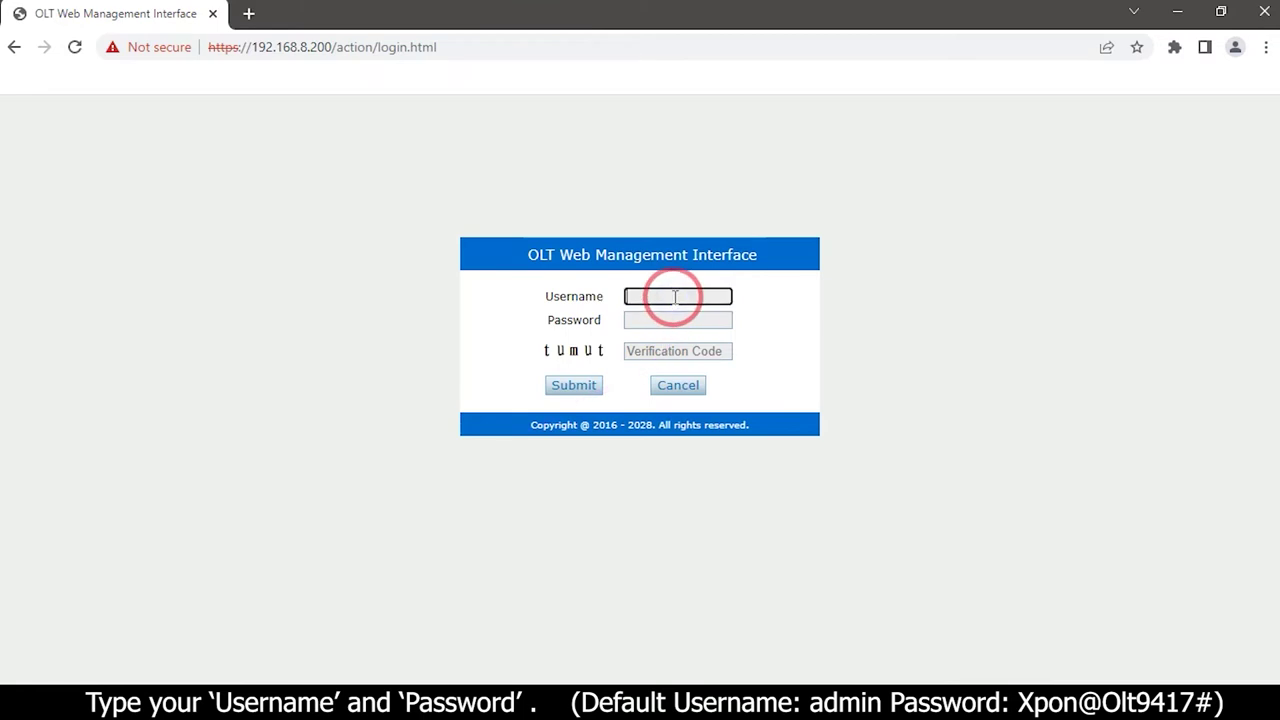
text(admin)
click(655, 320)
click(640, 352)
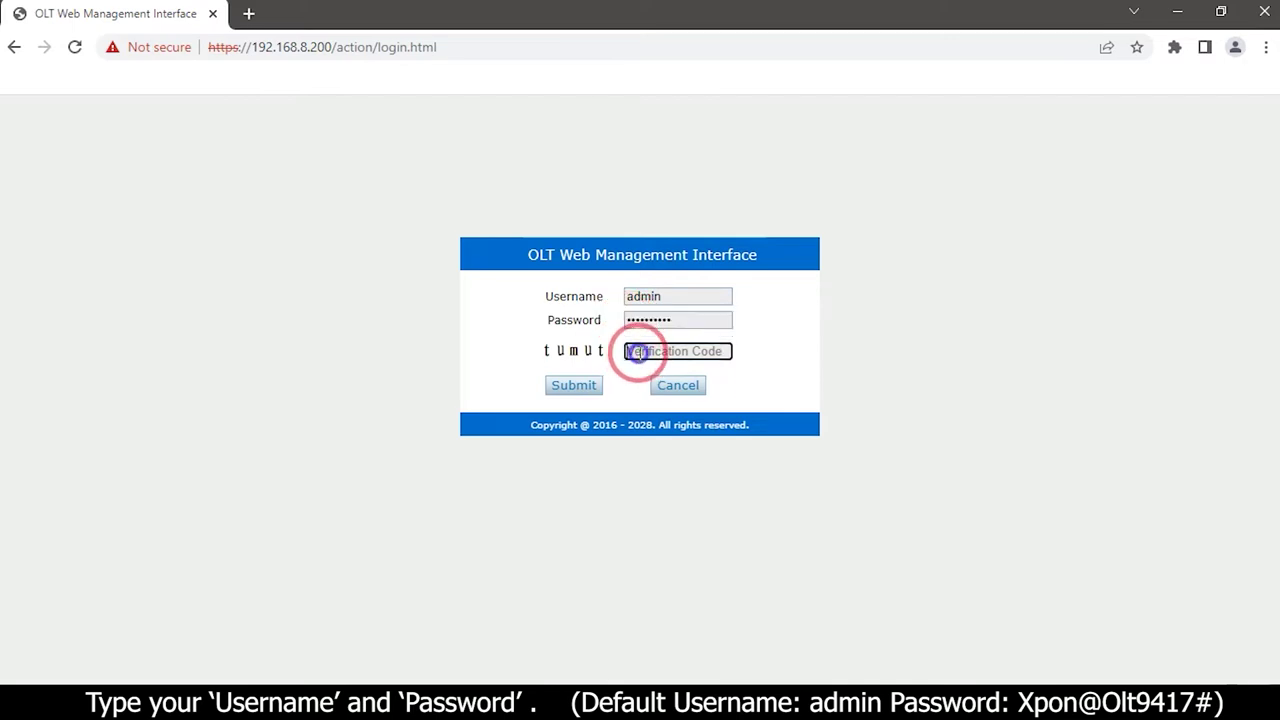
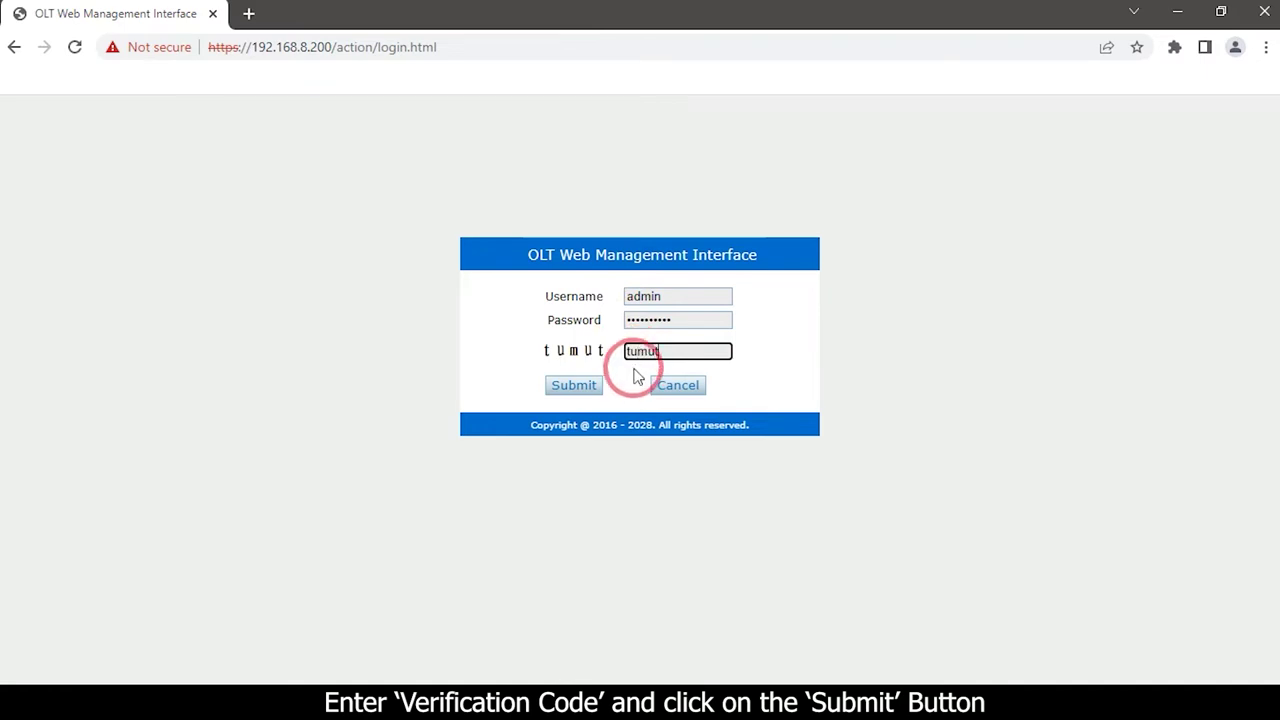
click(576, 385)
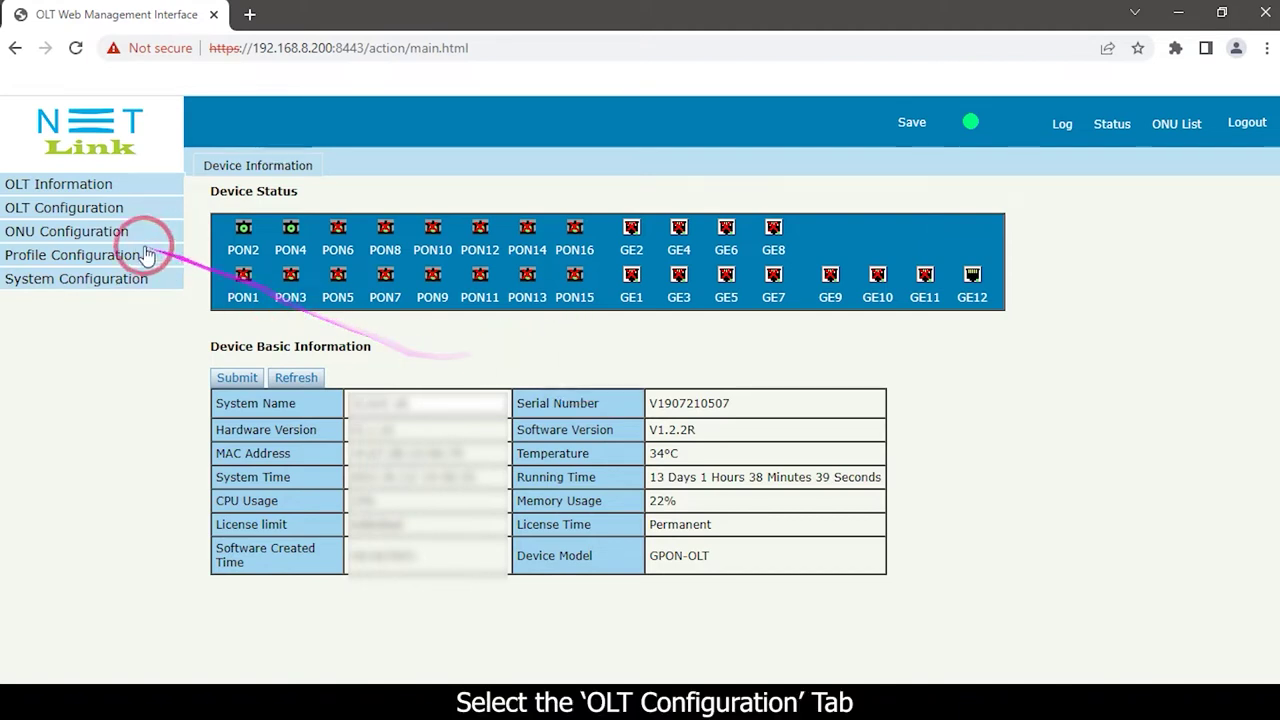
Add VLAN range 100-200 with description vlan{100-200} in OLT VLAN configuration.
click(75, 210)
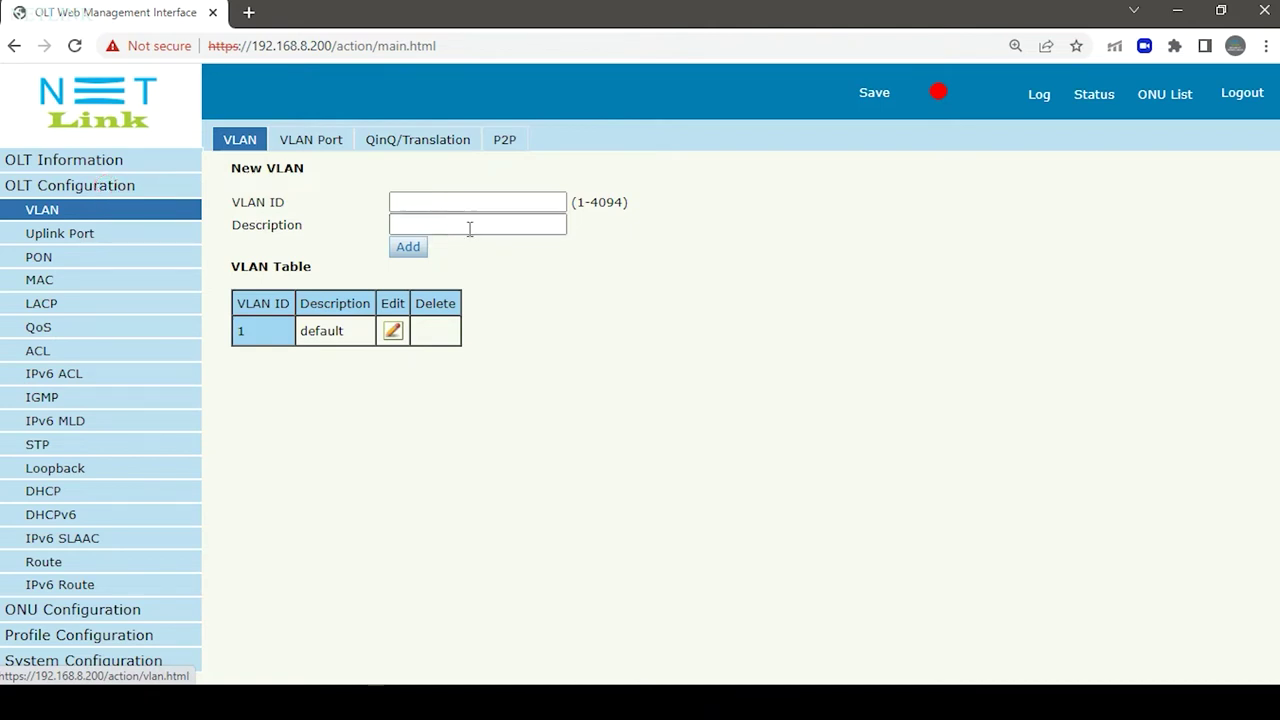
click(457, 201)
text(10)
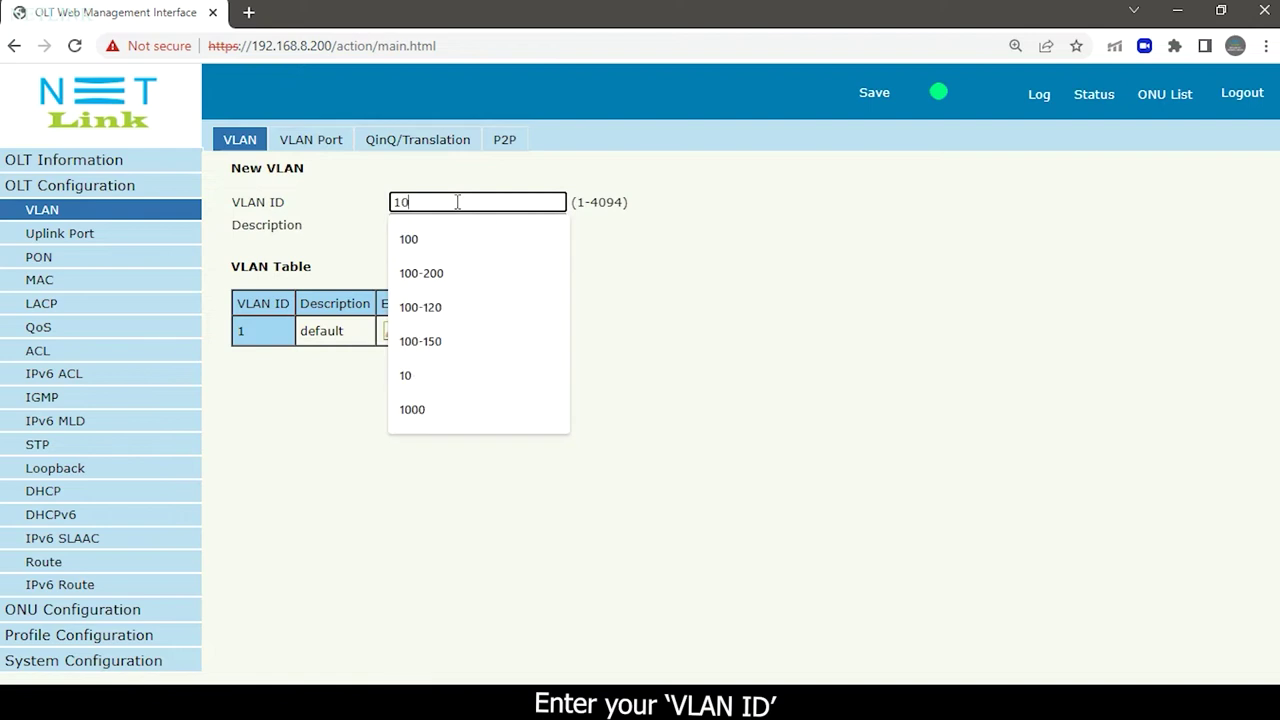
text(0-200)
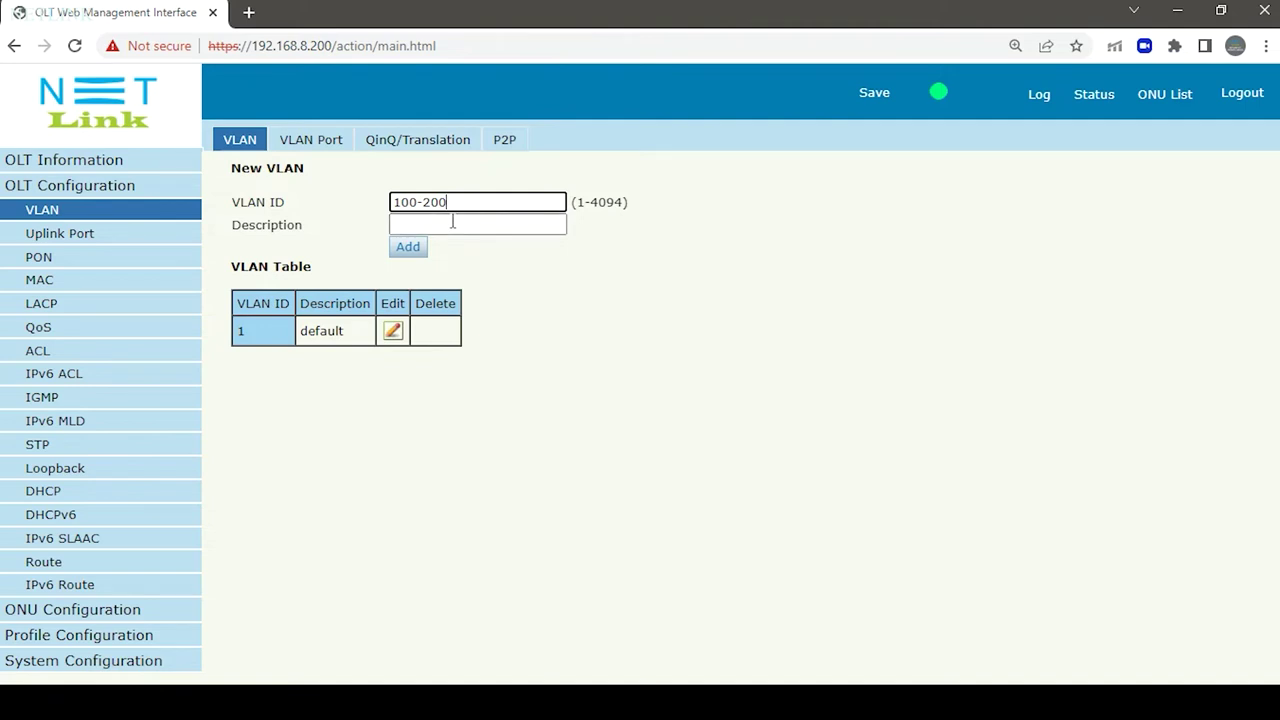
click(452, 222)
text(vlan{100-200})
click(408, 247)
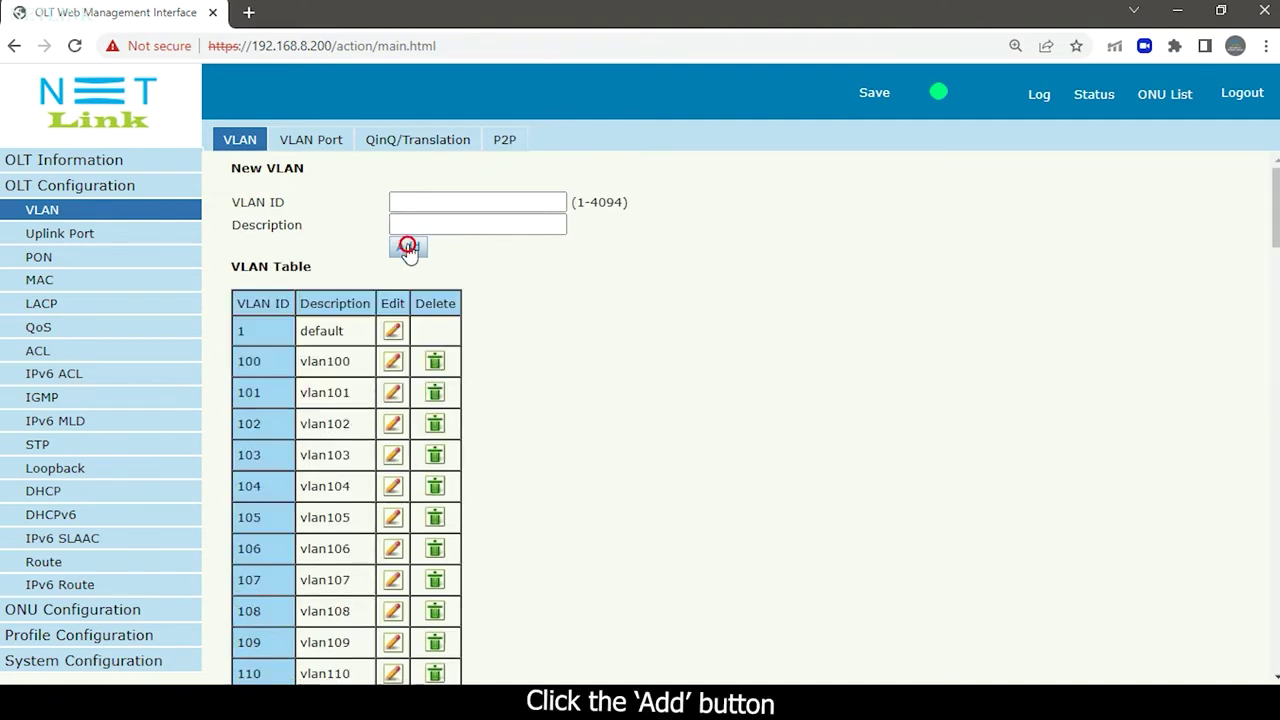
Review the created VLAN list and go to the VLAN Port page.
scroll(400, 265, down, 5)
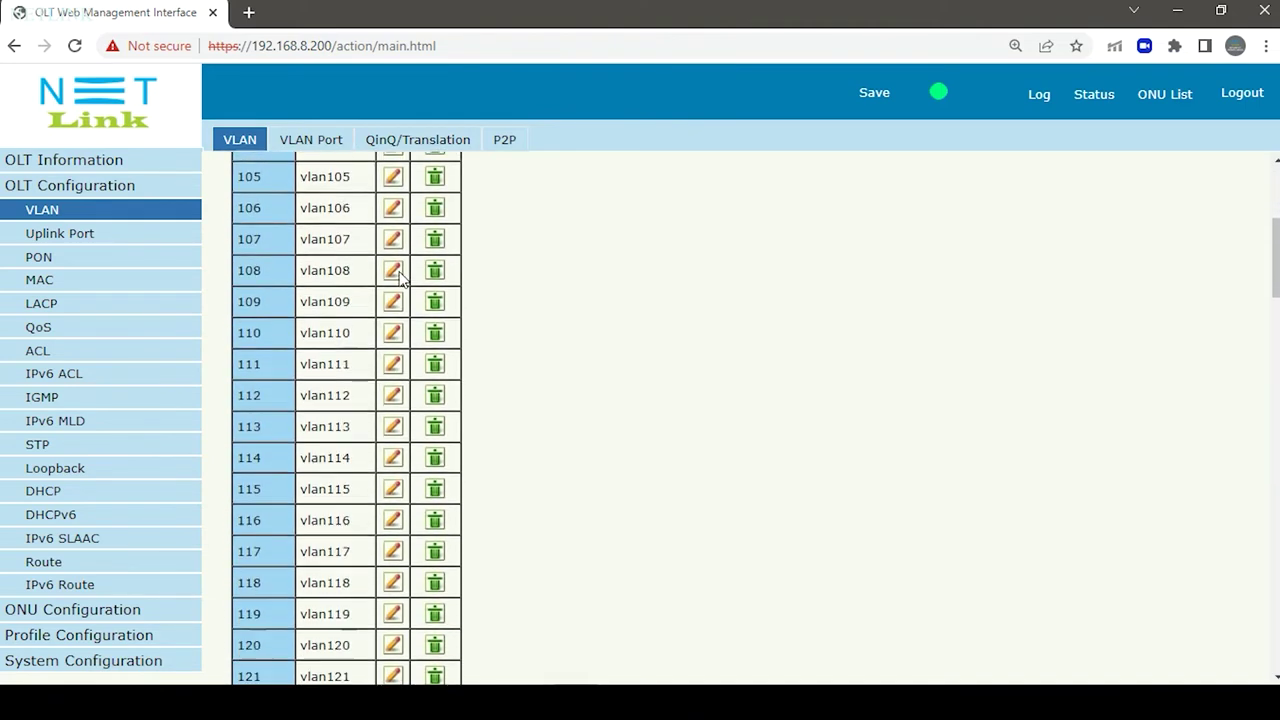
scroll(398, 278, down, 9)
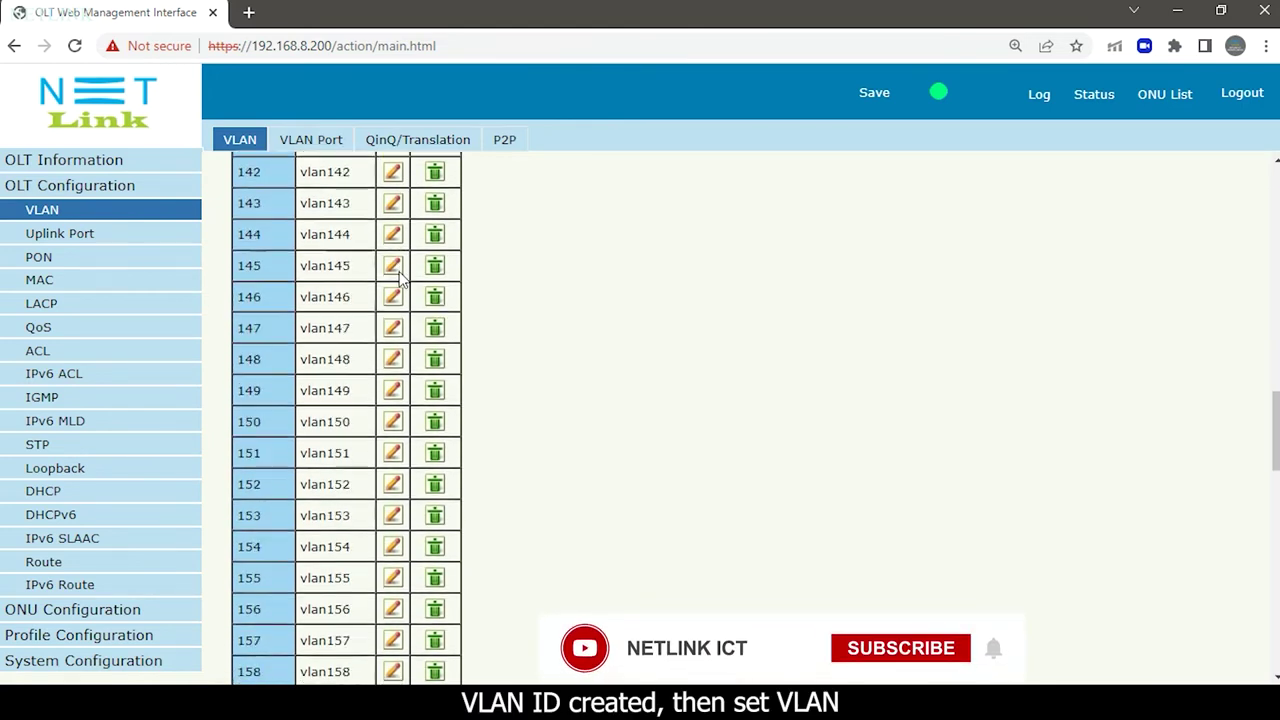
scroll(398, 280, down, 5)
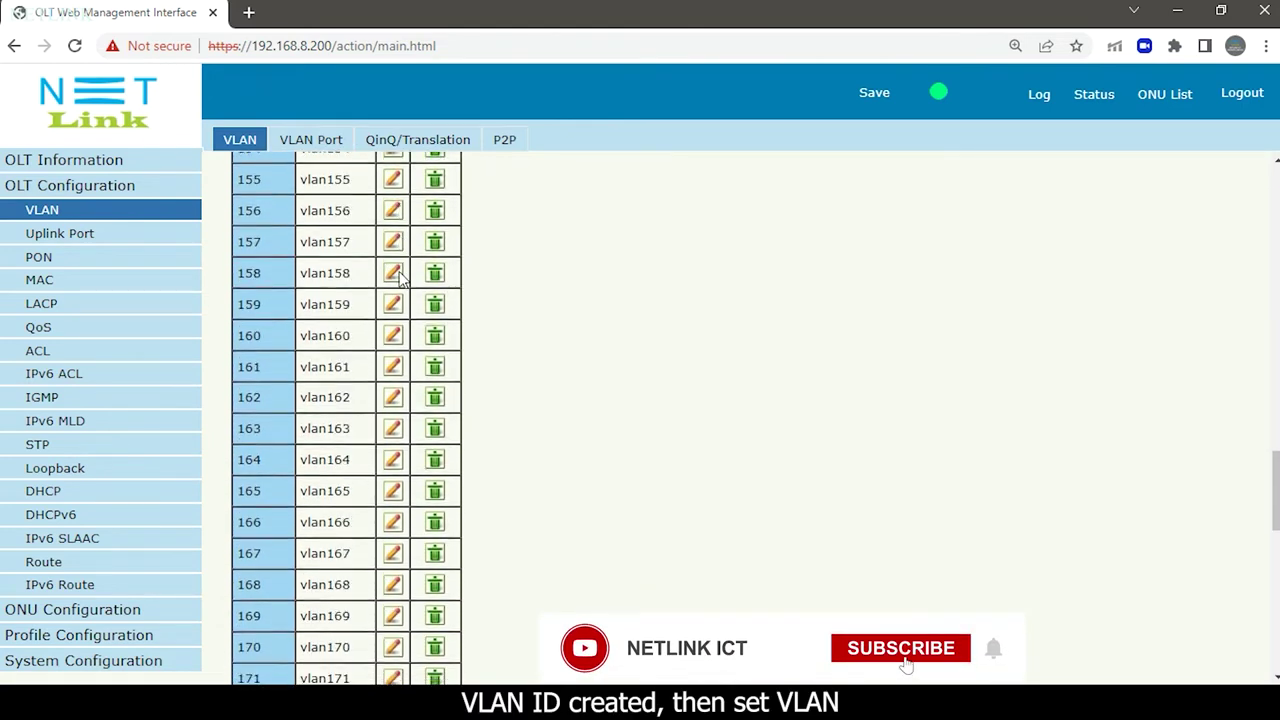
scroll(398, 280, down, 7)
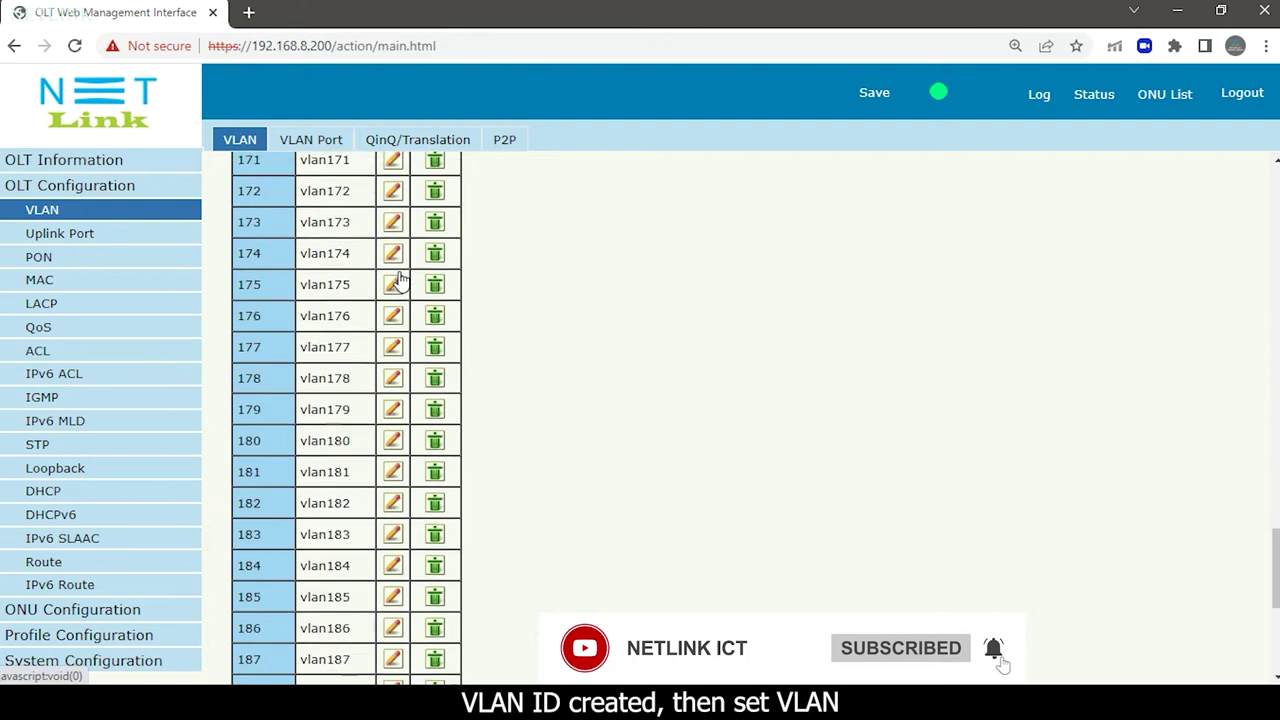
scroll(398, 280, down, 2)
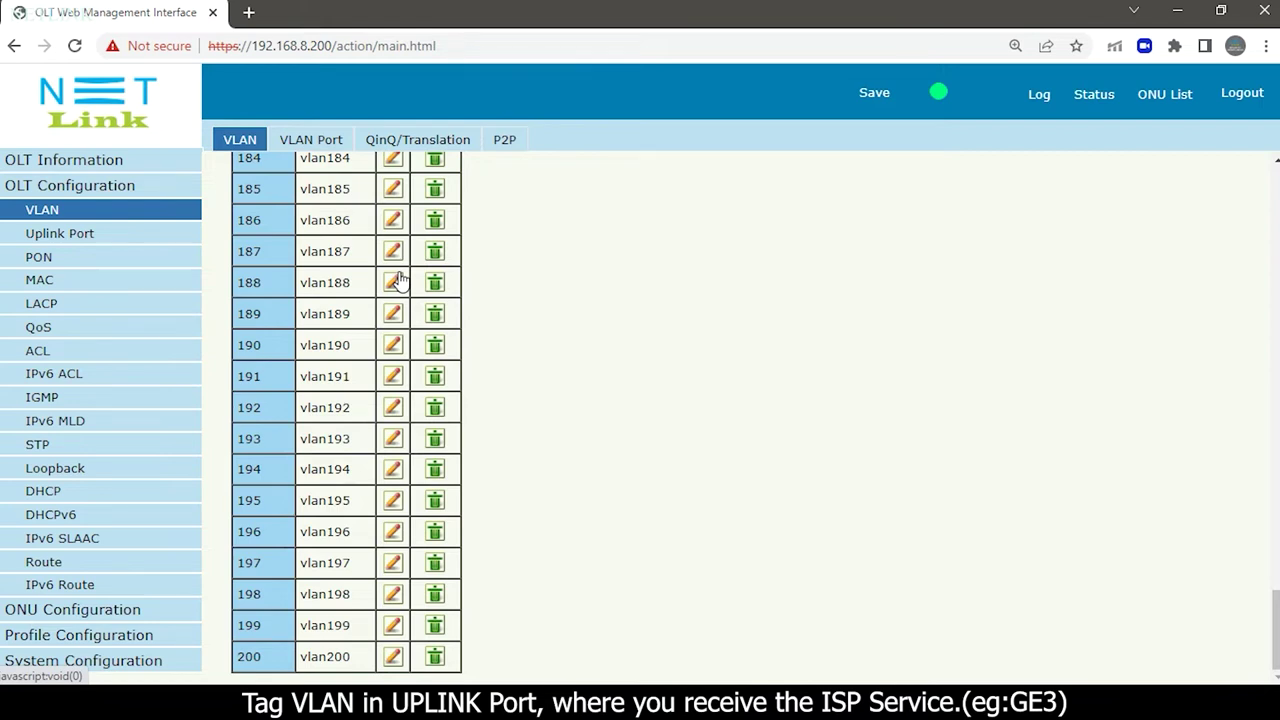
scroll(398, 280, up, 5)
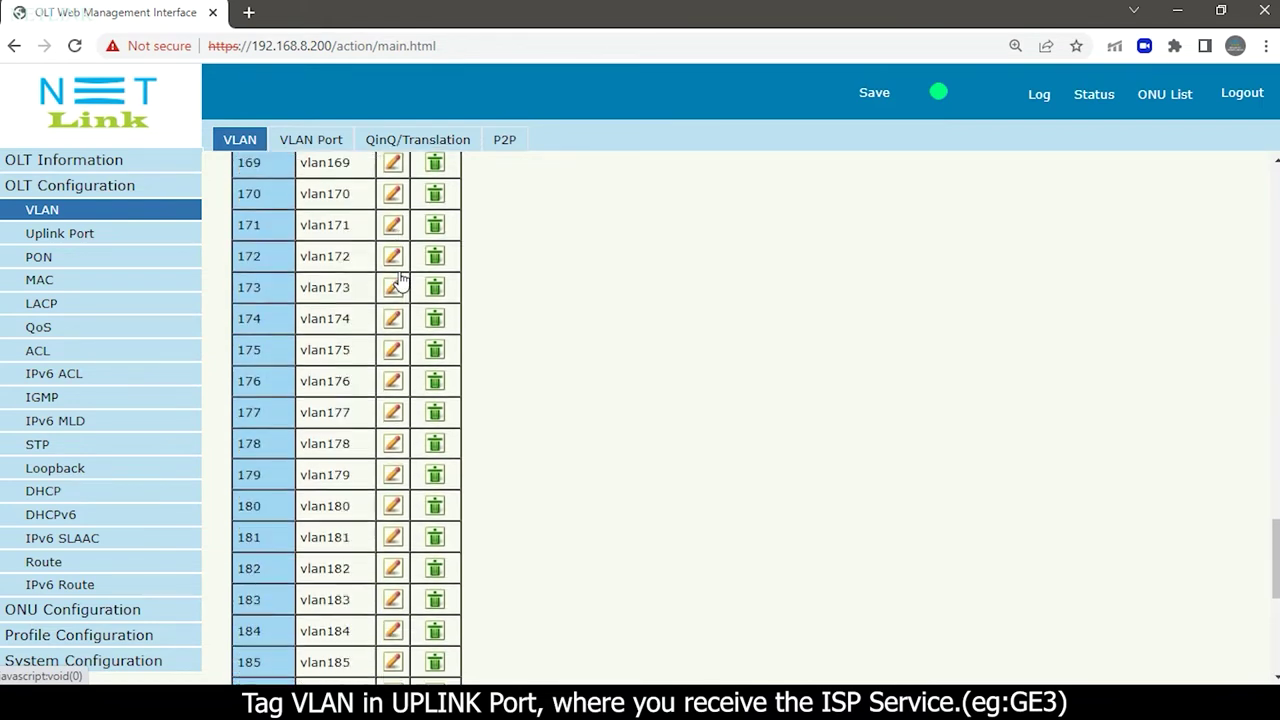
scroll(398, 280, up, 5)
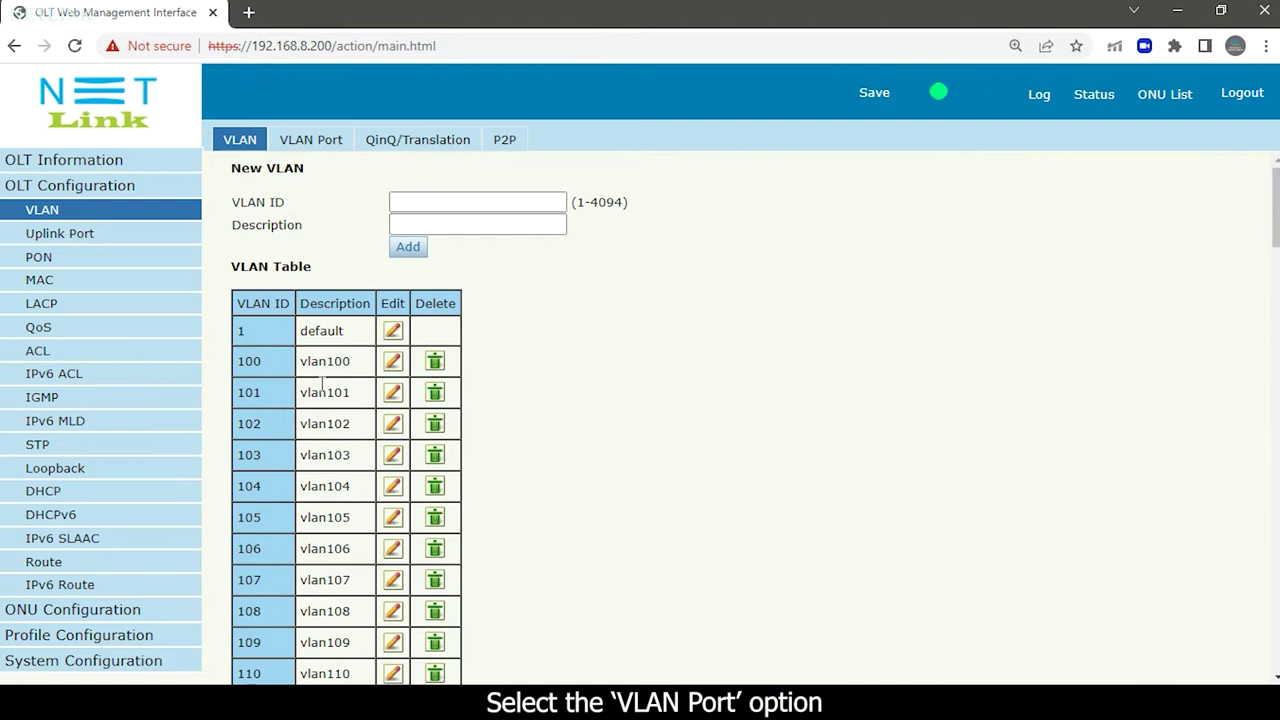
click(323, 139)
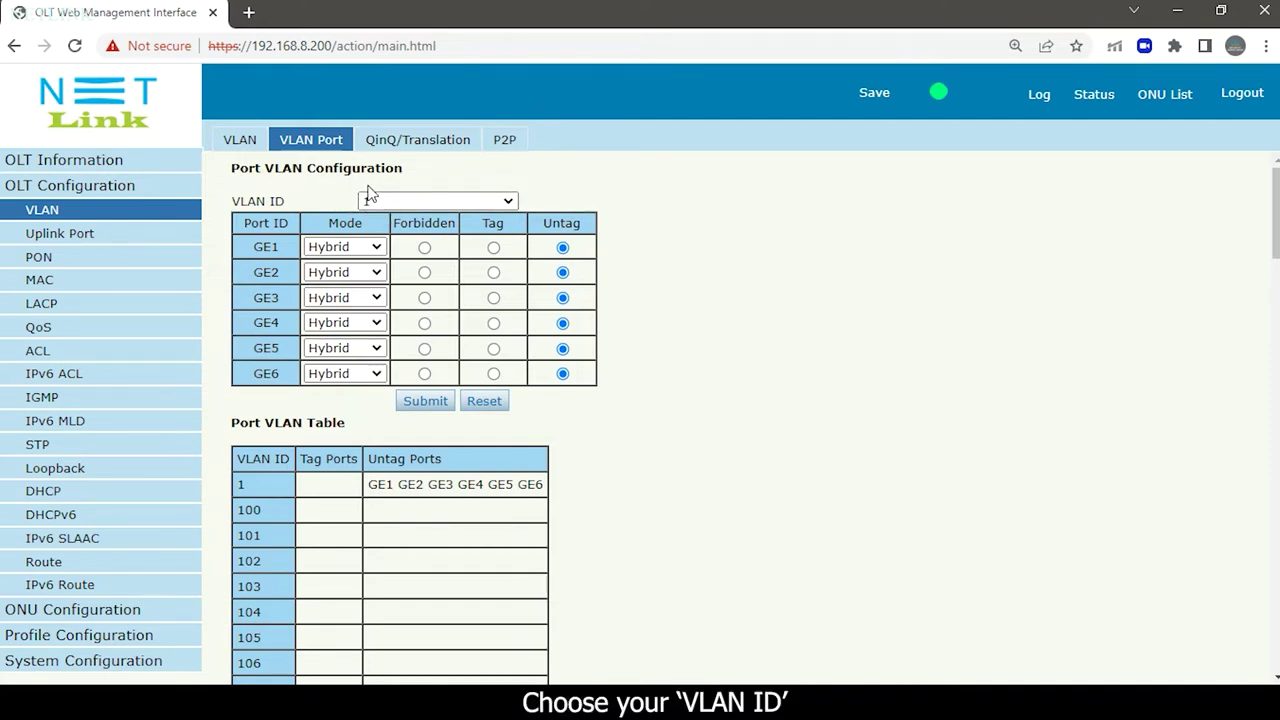
Set VLAN 1 to Forbidden on ports GE1 through GE5 and submit.
click(365, 203)
click(369, 220)
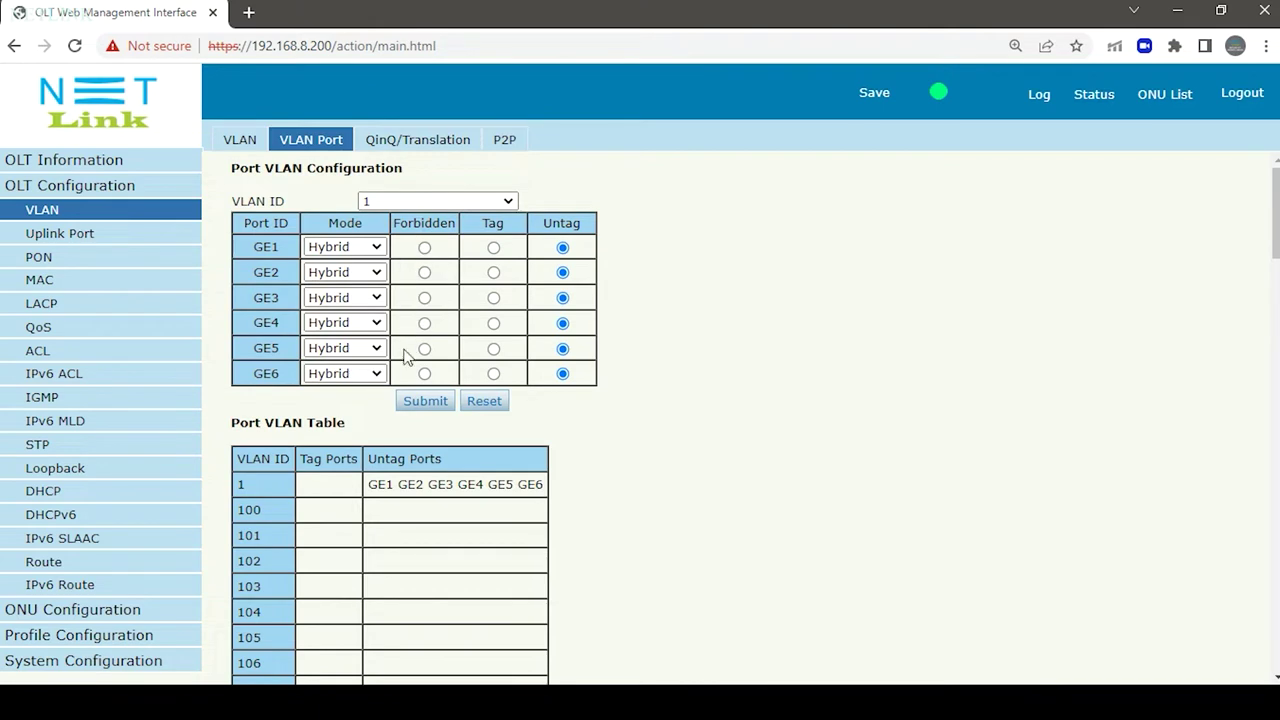
click(424, 272)
click(424, 297)
click(424, 323)
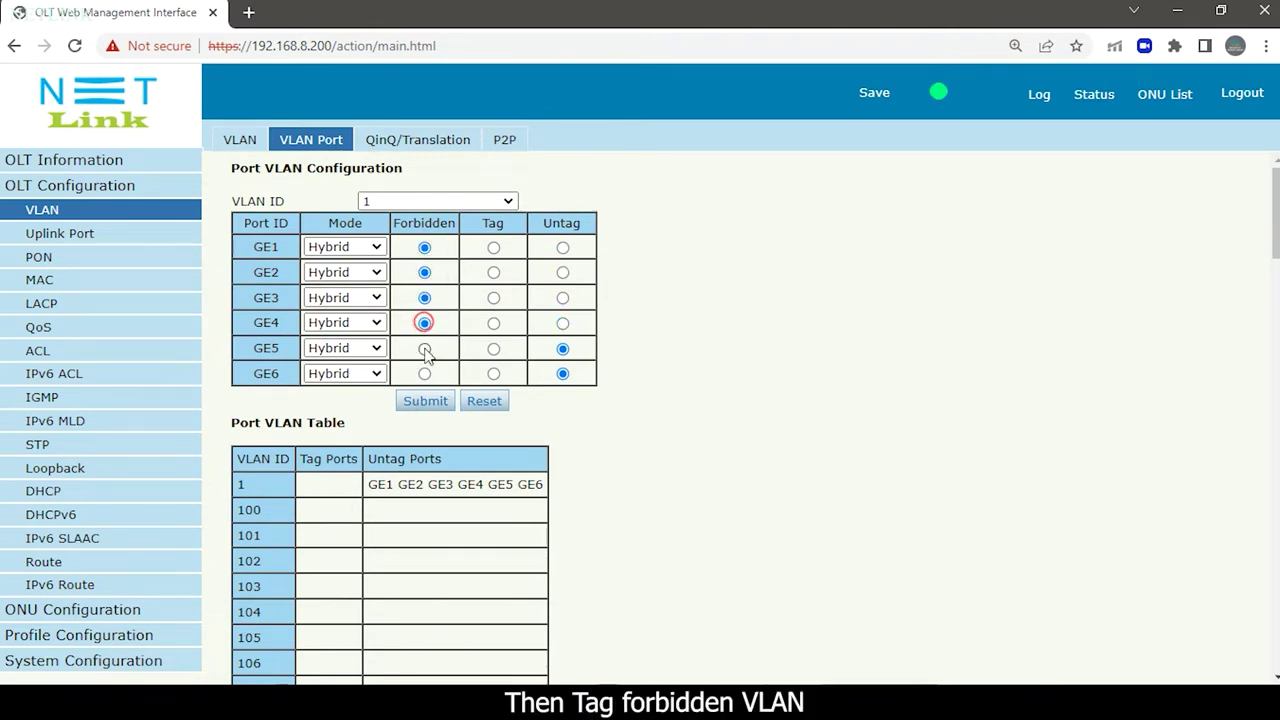
click(424, 348)
click(424, 373)
click(425, 403)
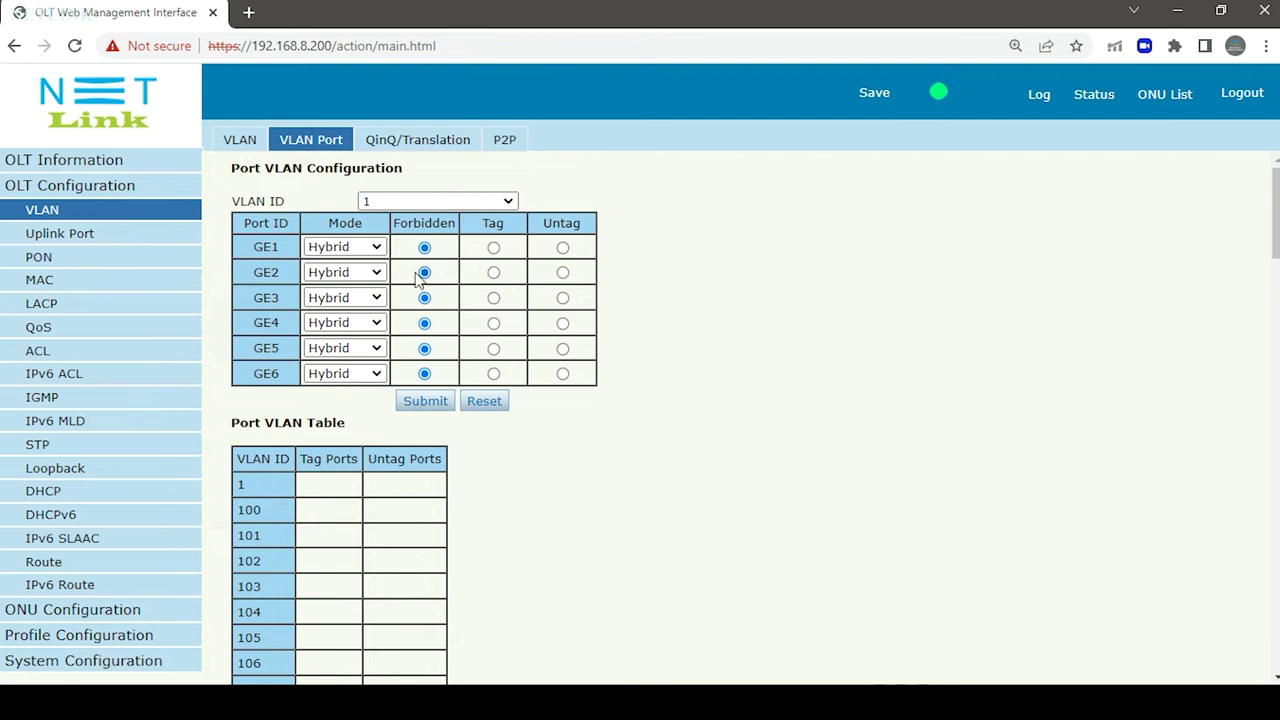
Make GE3 a tagged member of VLANs 100, 101 and 102.
click(428, 200)
click(412, 240)
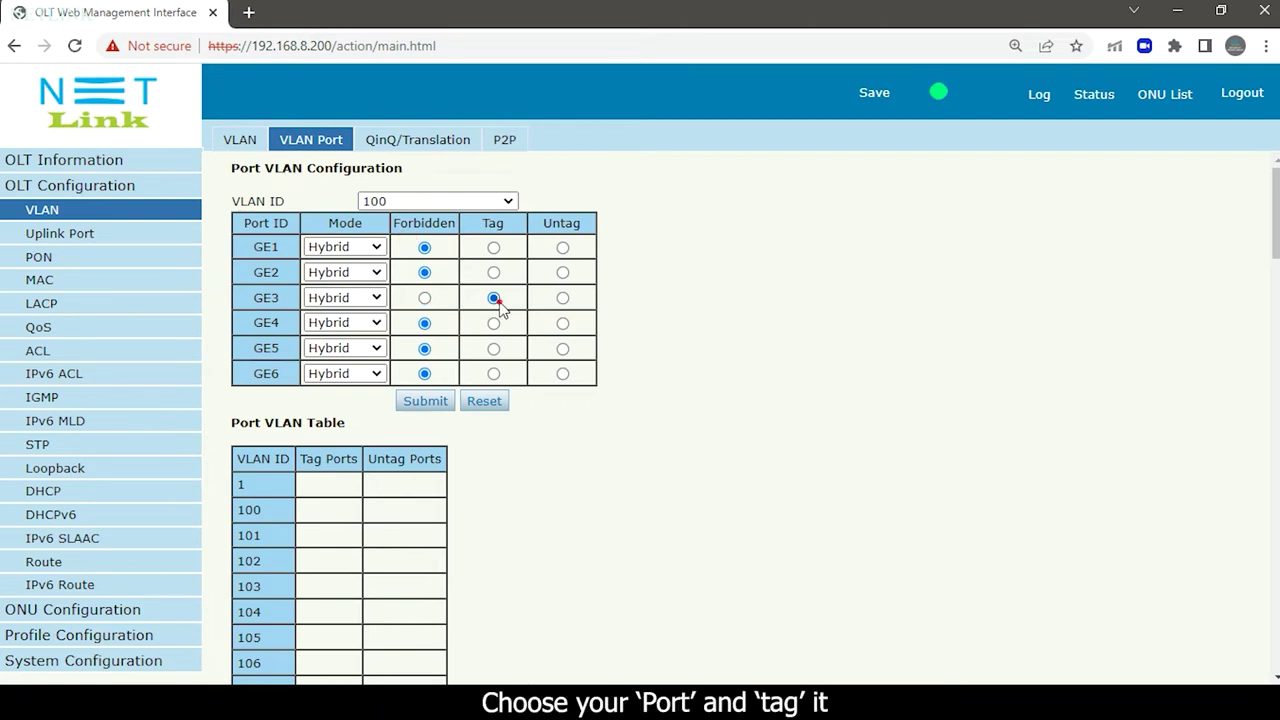
click(430, 401)
click(466, 201)
click(445, 255)
click(493, 297)
click(428, 401)
click(462, 201)
click(417, 268)
click(493, 297)
click(425, 401)
Tag GE3 on VLANs 103, 104 and 105, then return to Device Information.
click(462, 201)
click(420, 284)
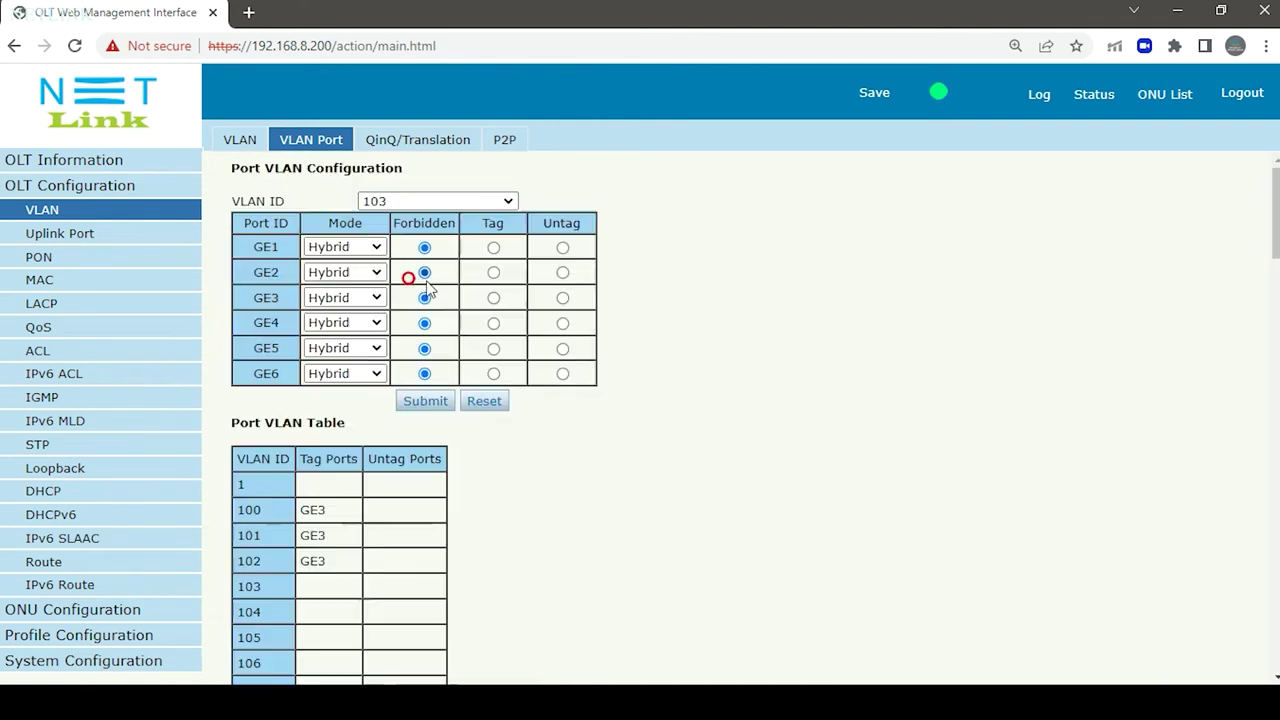
click(493, 297)
click(425, 401)
click(462, 201)
click(402, 298)
click(493, 297)
click(436, 404)
click(463, 200)
click(409, 317)
click(493, 297)
click(433, 403)
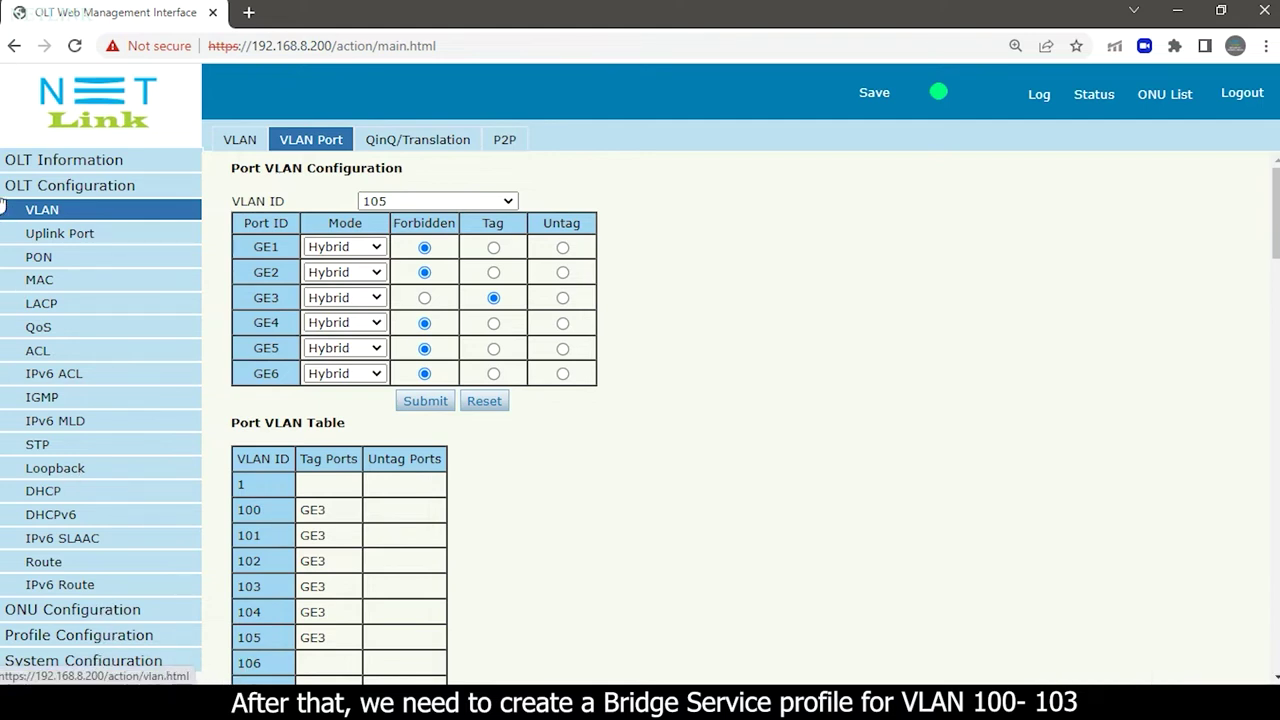
click(36, 160)
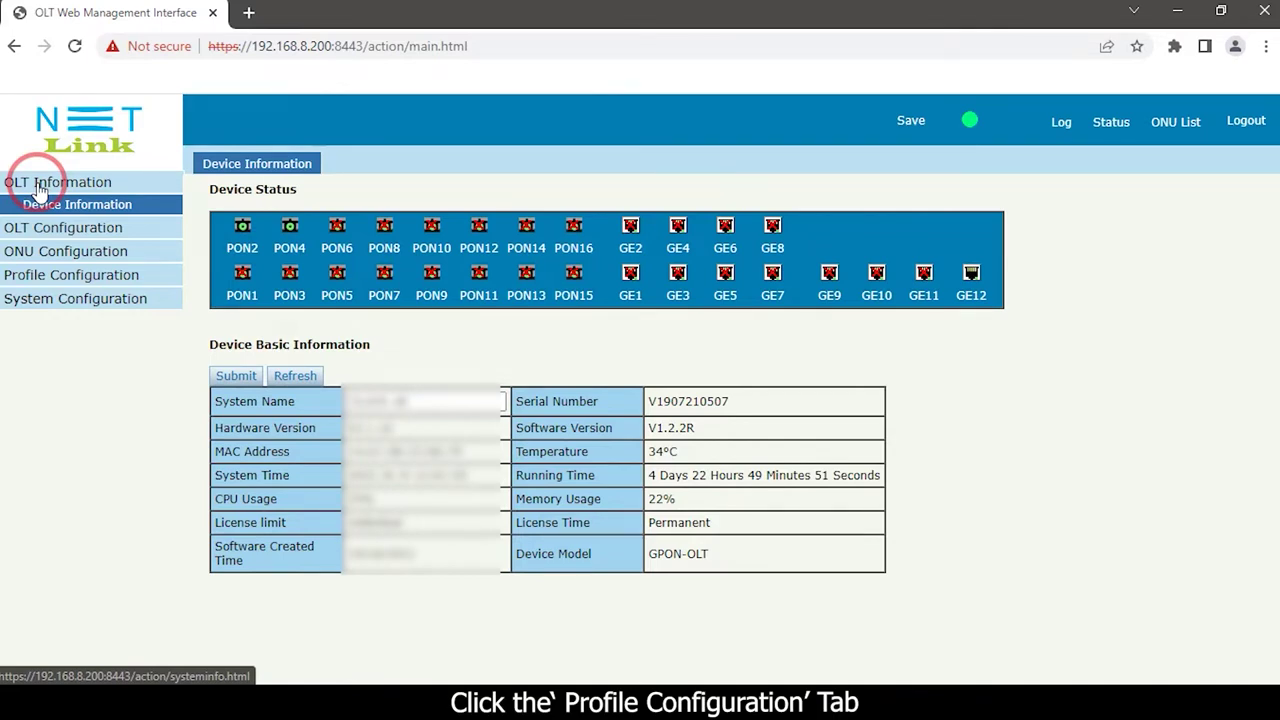
Add a new service profile named BRIDGE_100.
click(33, 277)
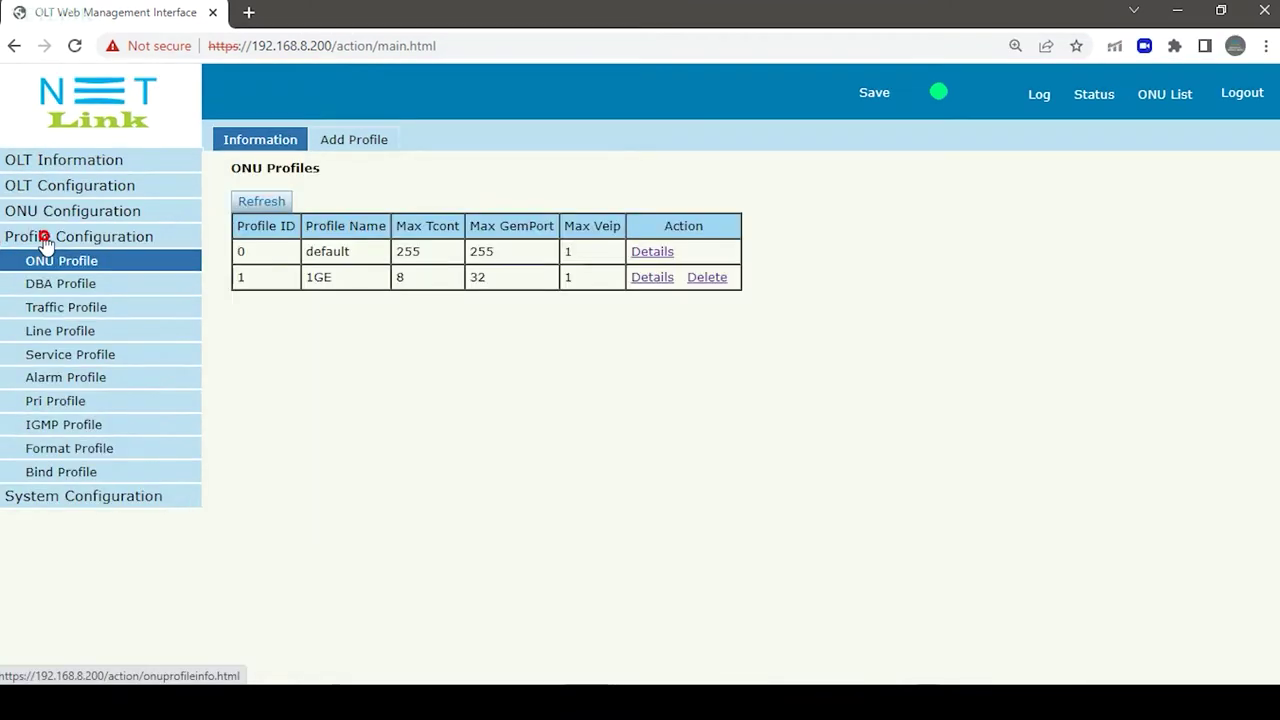
click(53, 360)
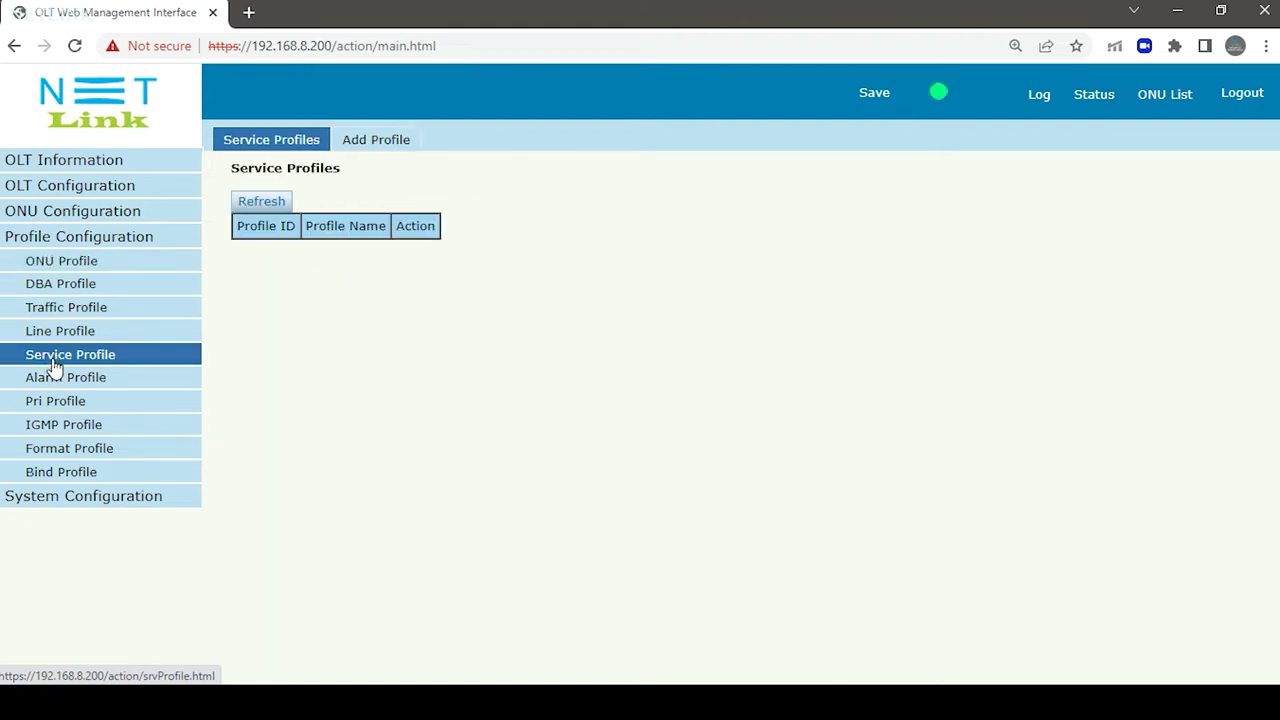
click(386, 141)
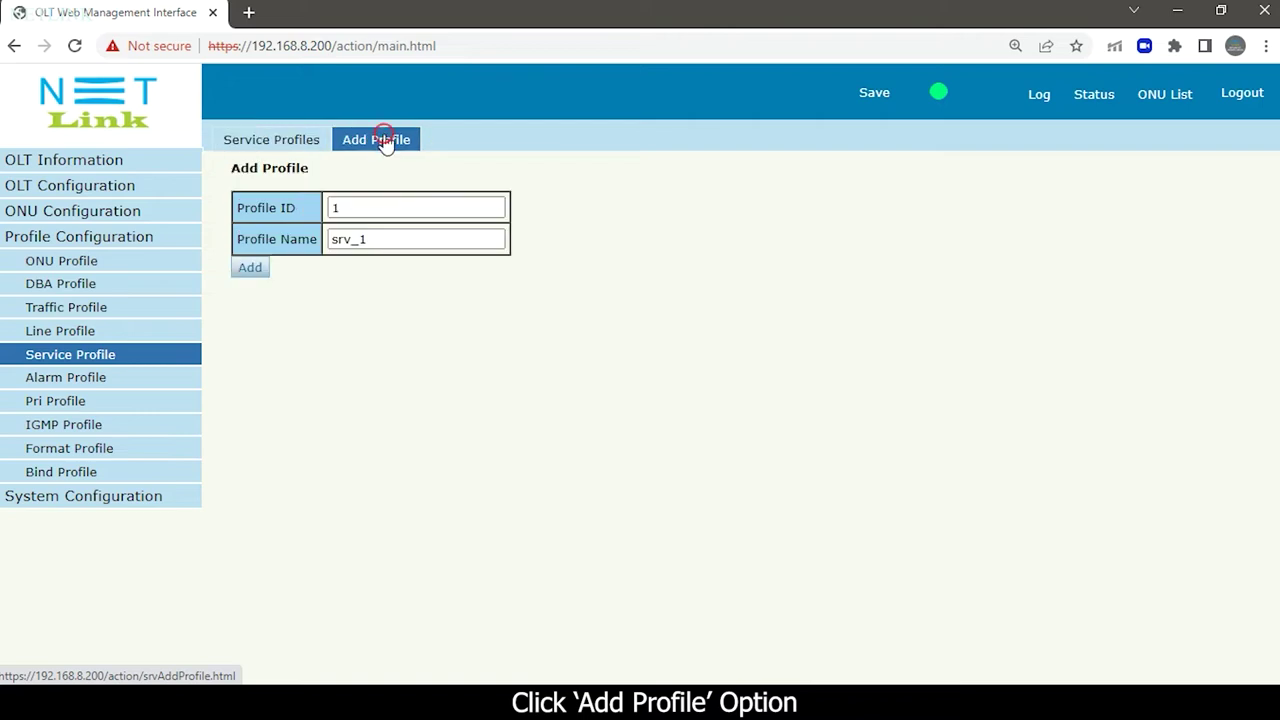
click(371, 243)
double_click(371, 246)
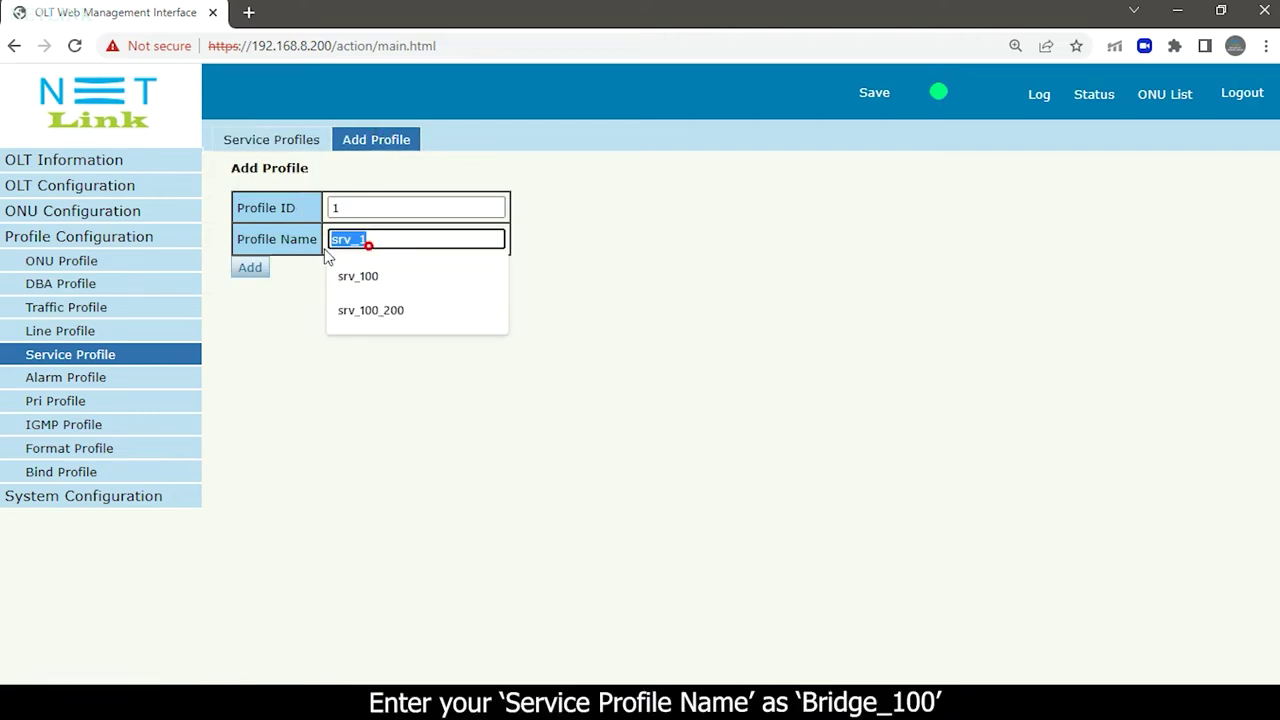
text(BR)
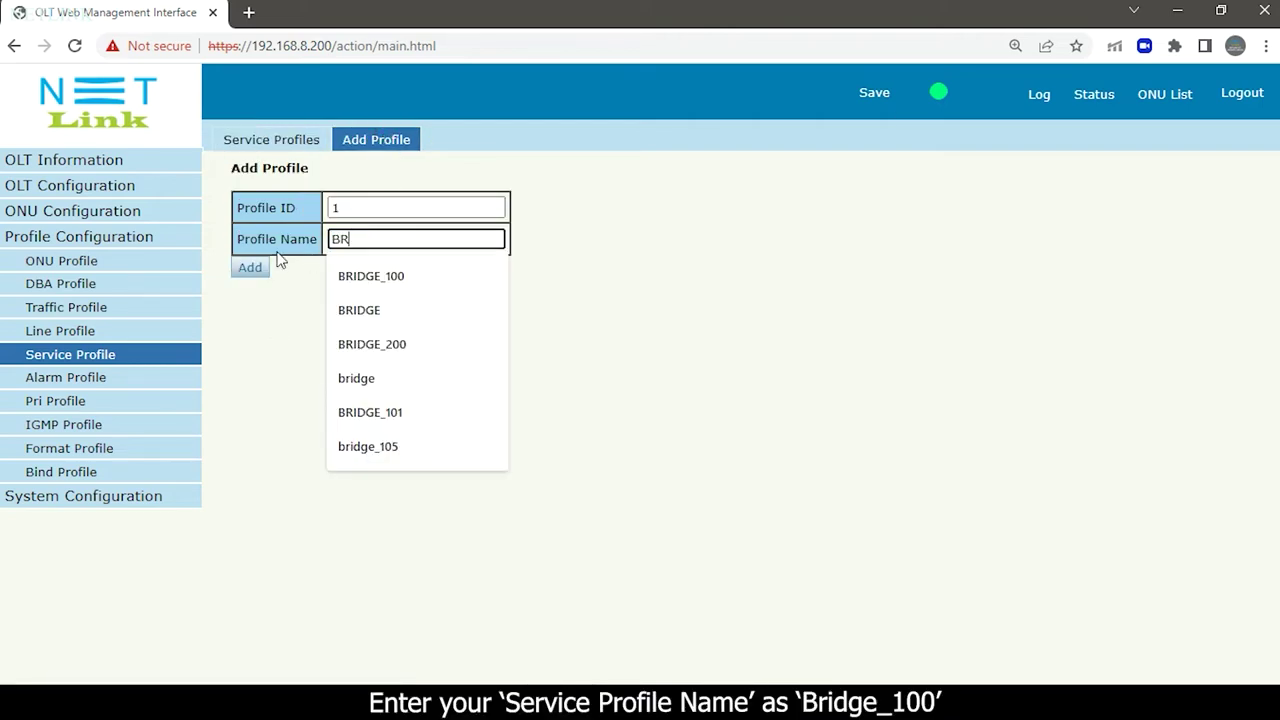
text(IDGE_100)
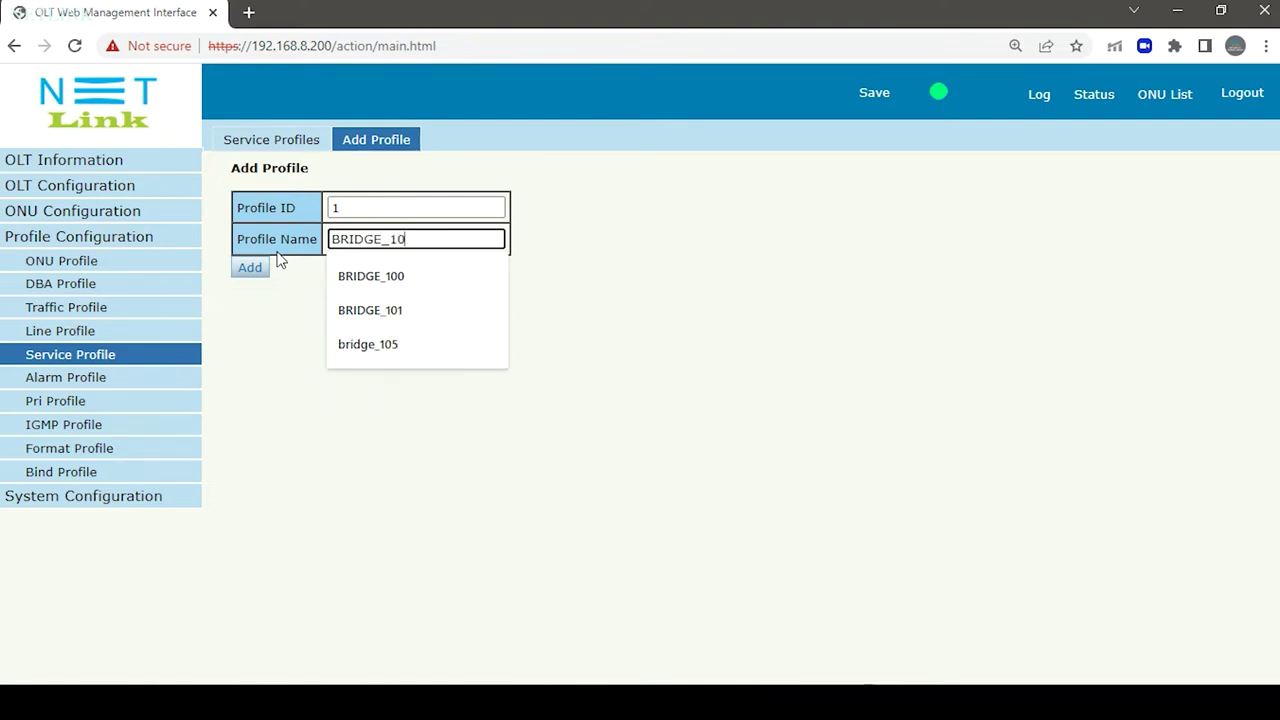
click(252, 267)
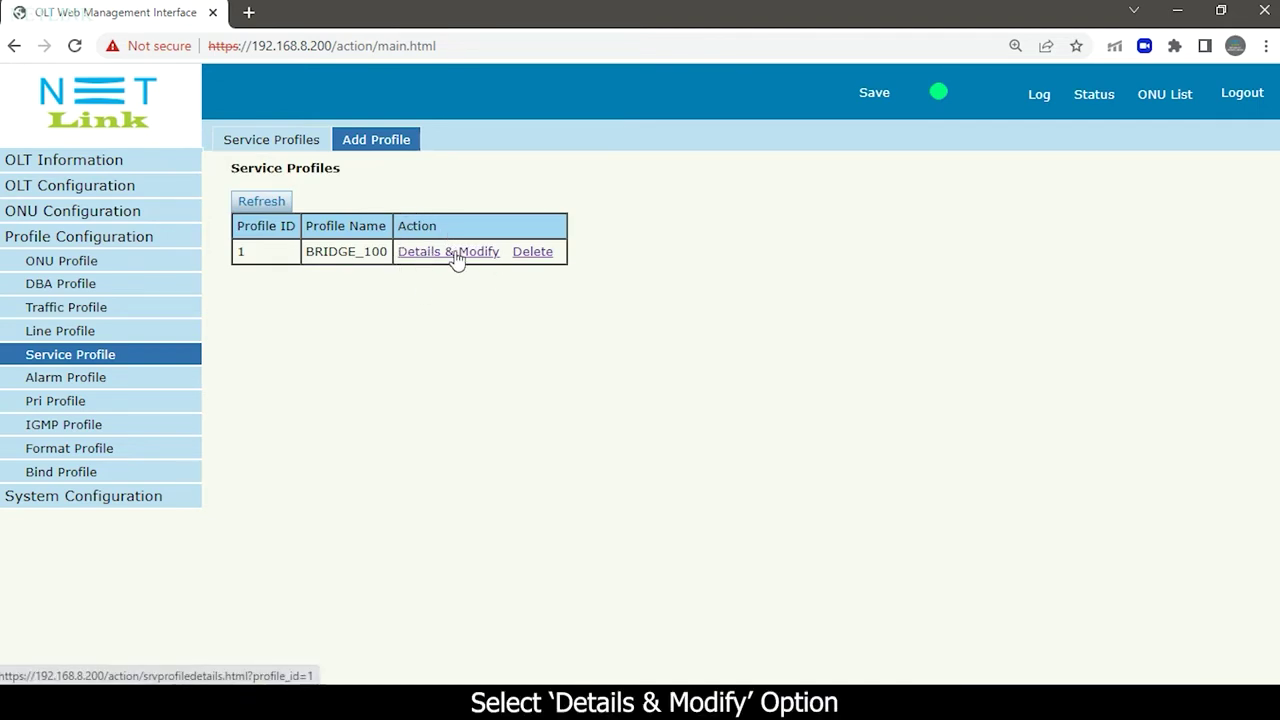
Give BRIDGE_100 a PortVlan entry: Tag mode, Eth port 1, VLAN 100.
click(453, 253)
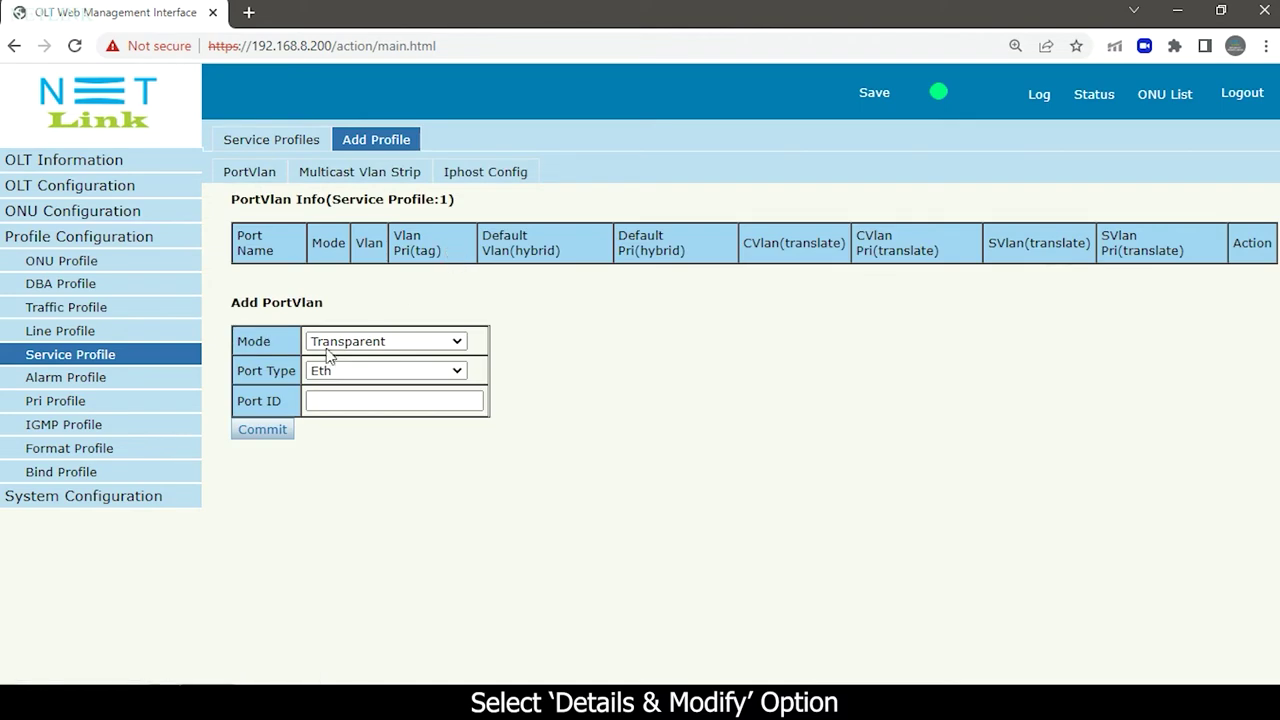
drag(240, 350, 283, 356)
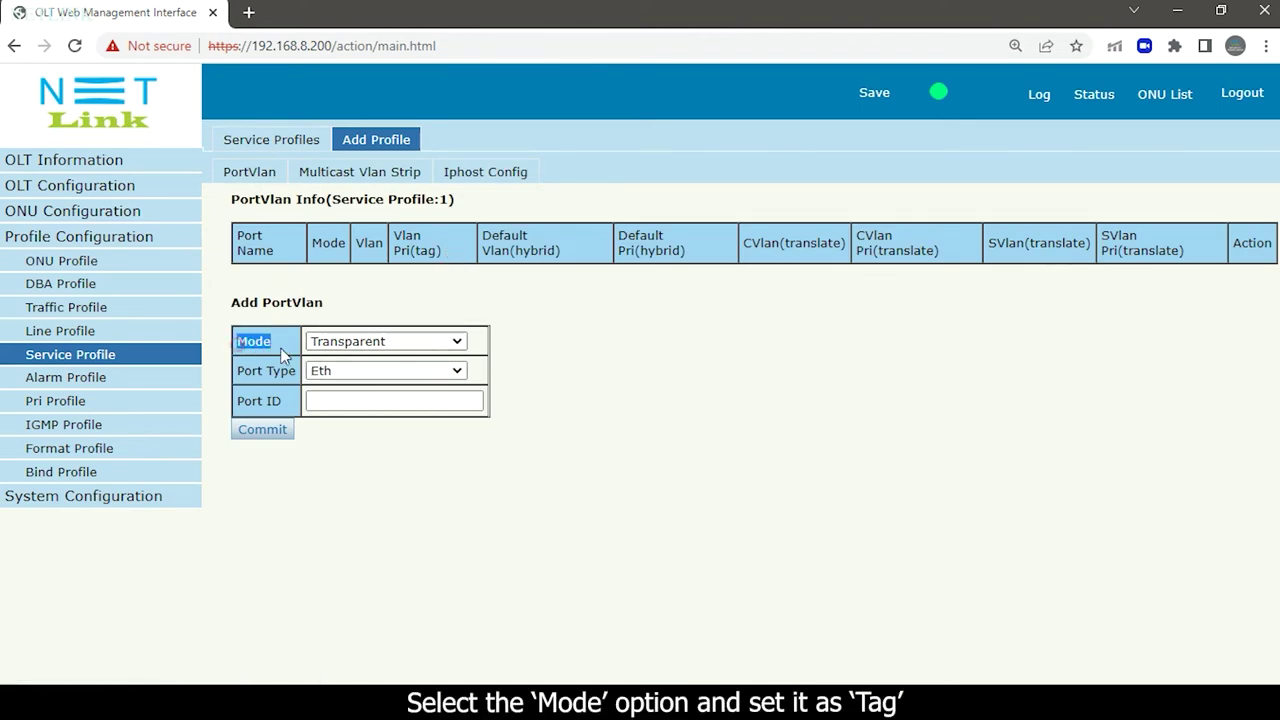
click(340, 346)
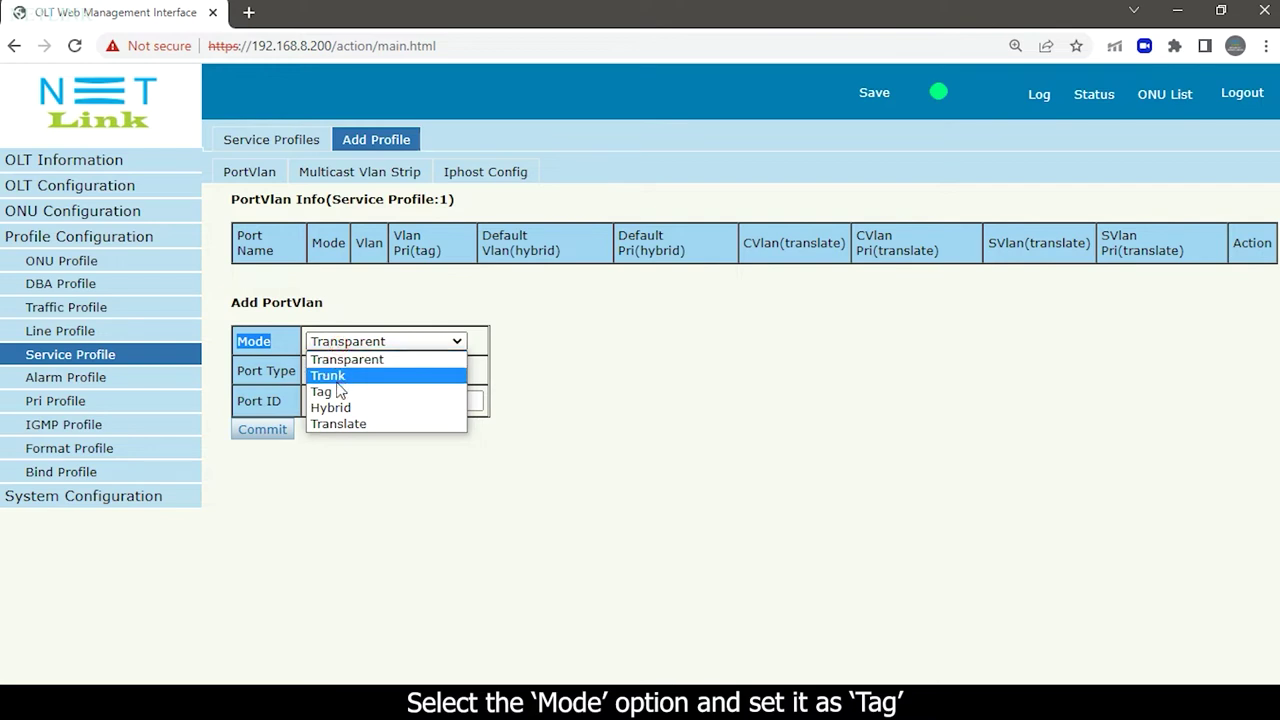
click(328, 392)
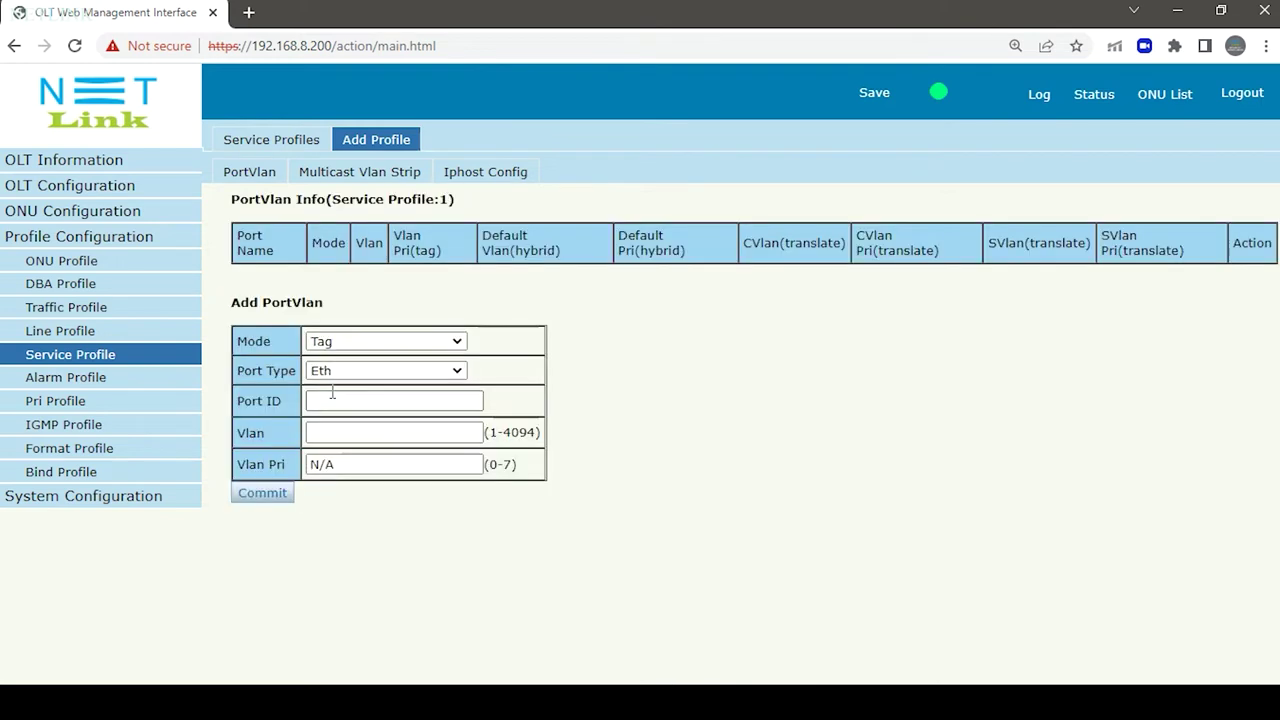
drag(238, 371, 296, 372)
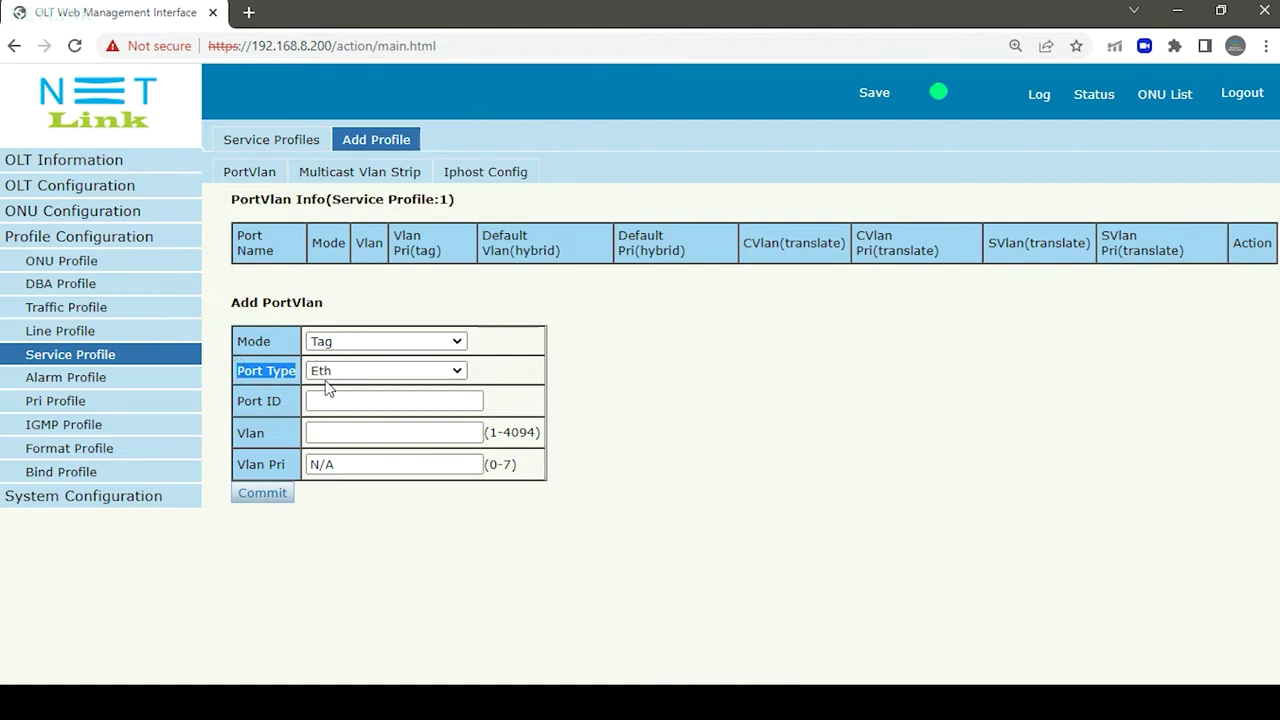
click(290, 370)
click(346, 404)
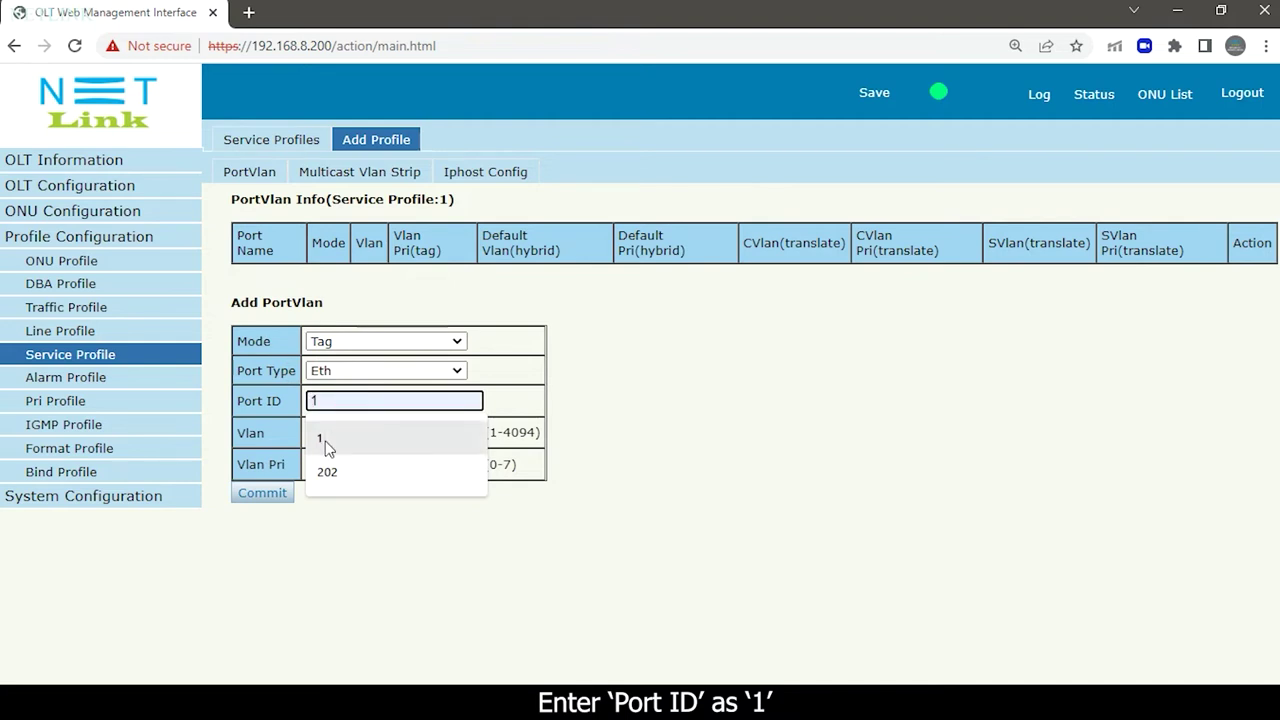
click(327, 445)
drag(236, 432, 280, 440)
click(318, 432)
text(10)
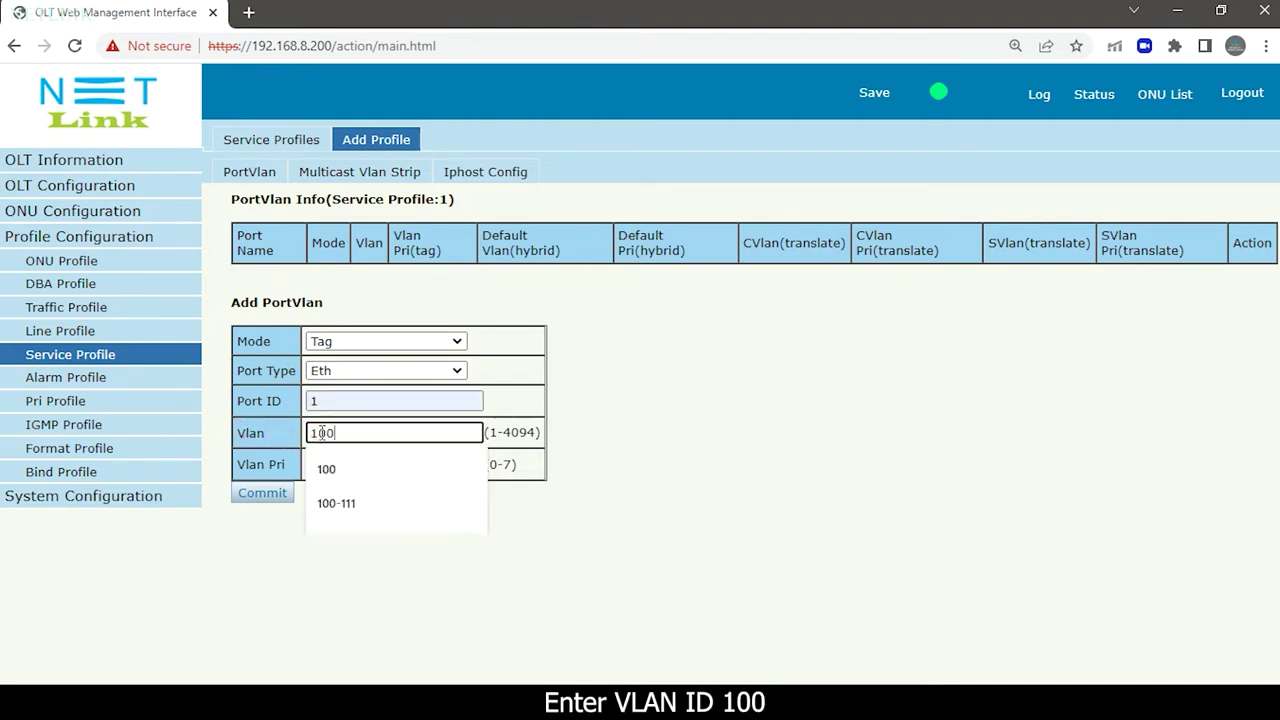
text(0)
click(251, 593)
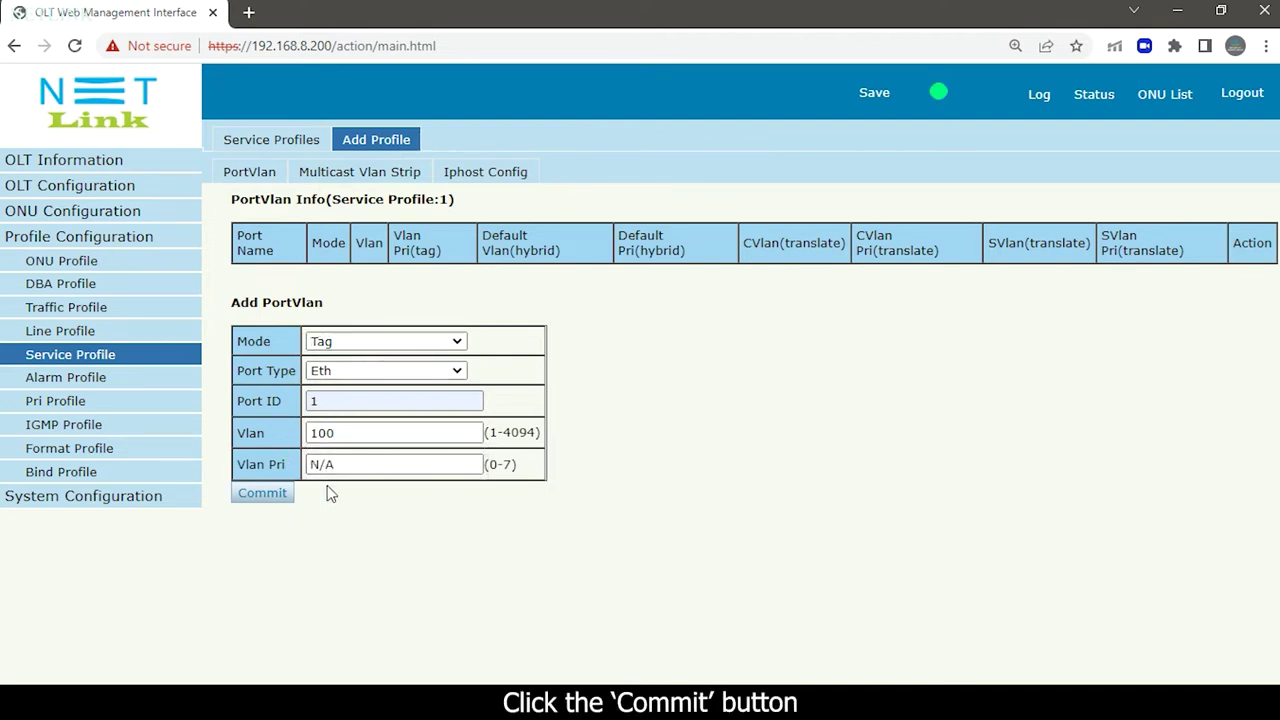
click(263, 492)
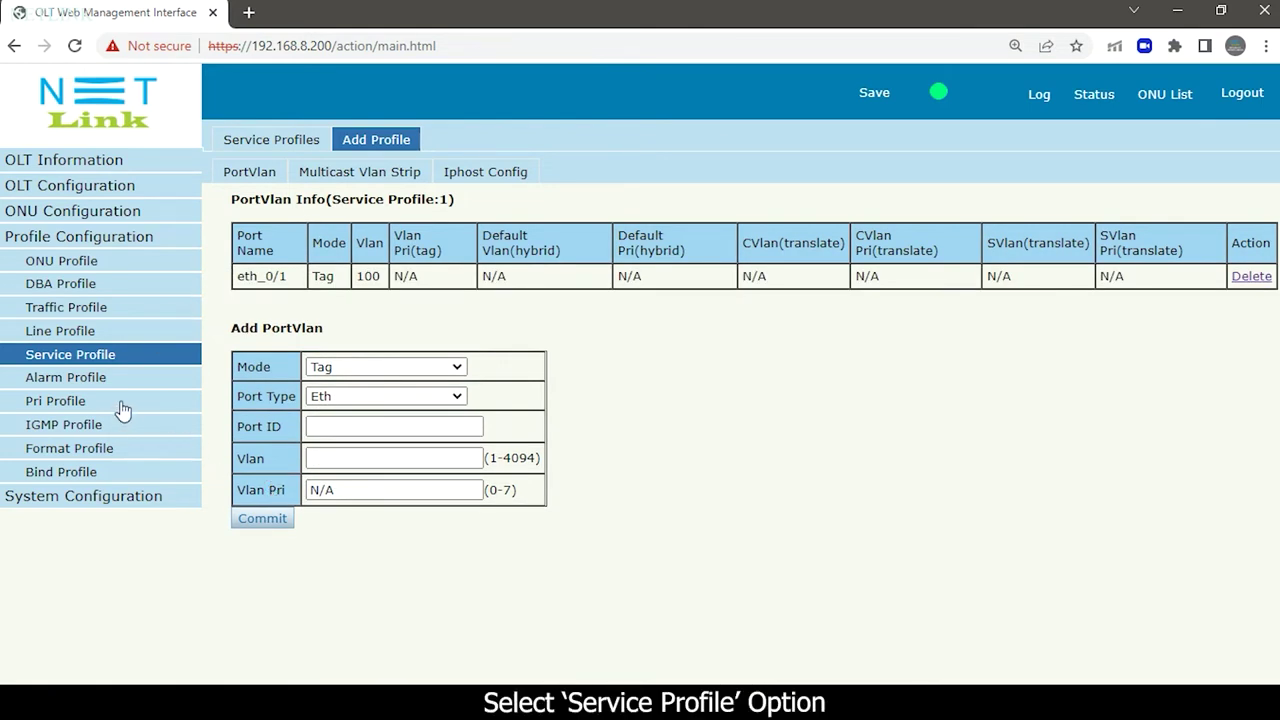
Add a second service profile named BRIDGE_101, replacing the default srv_2.
click(239, 150)
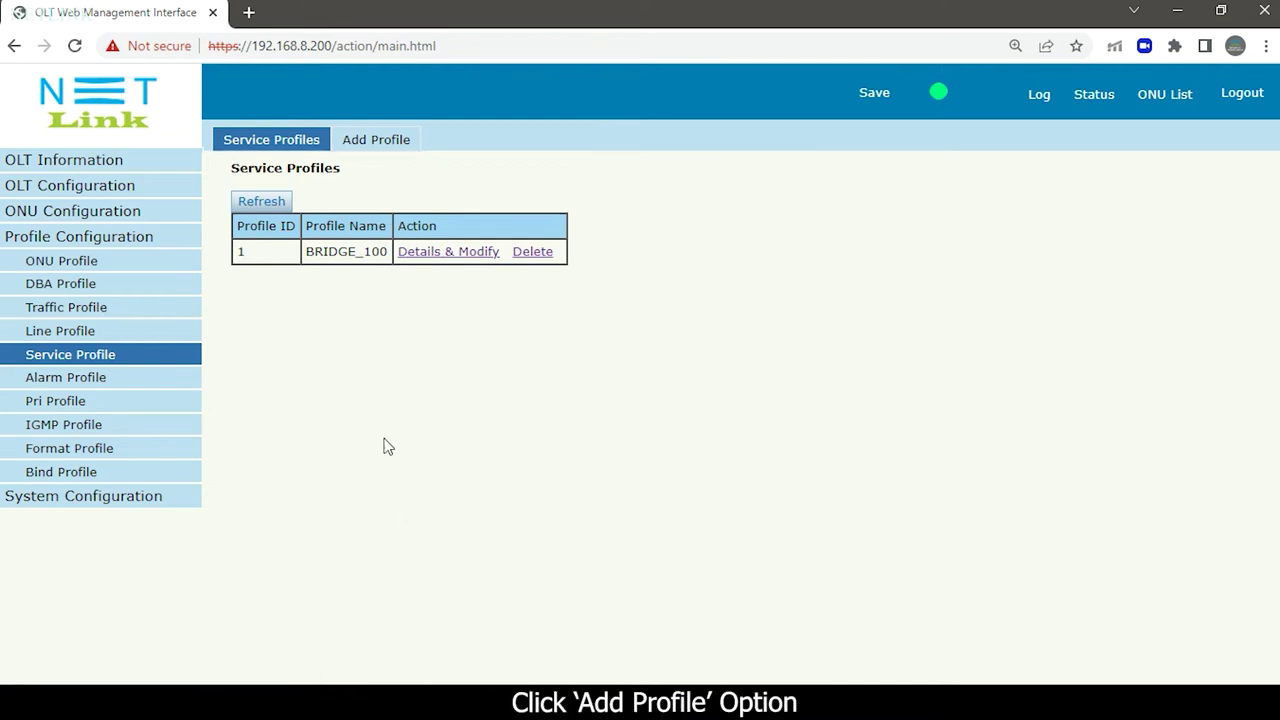
click(375, 142)
click(385, 246)
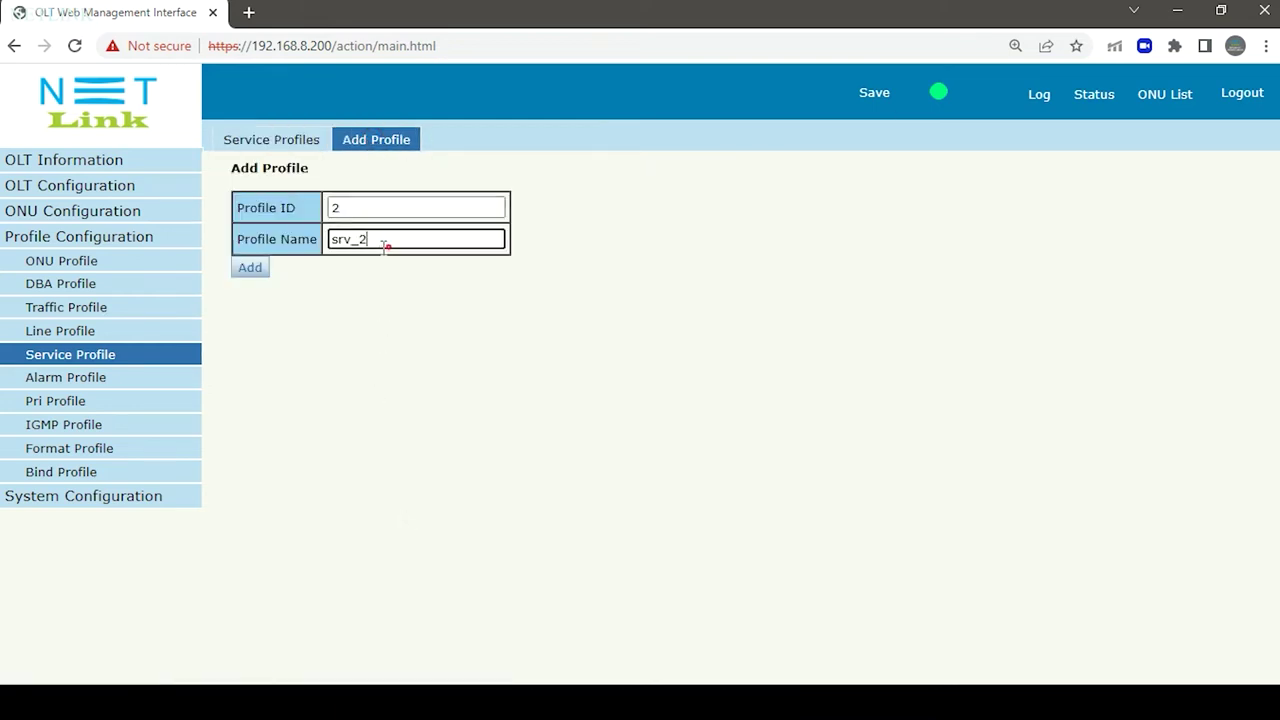
drag(388, 246, 316, 236)
text(BRID)
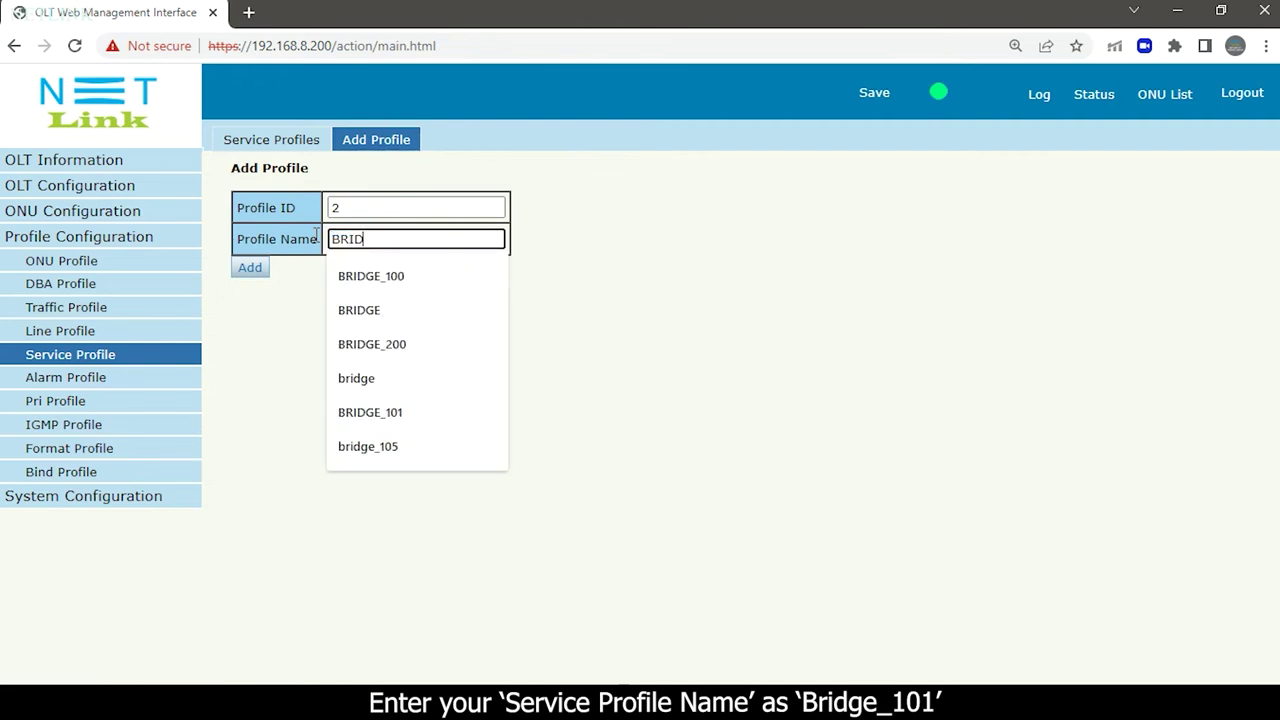
text(GE_101)
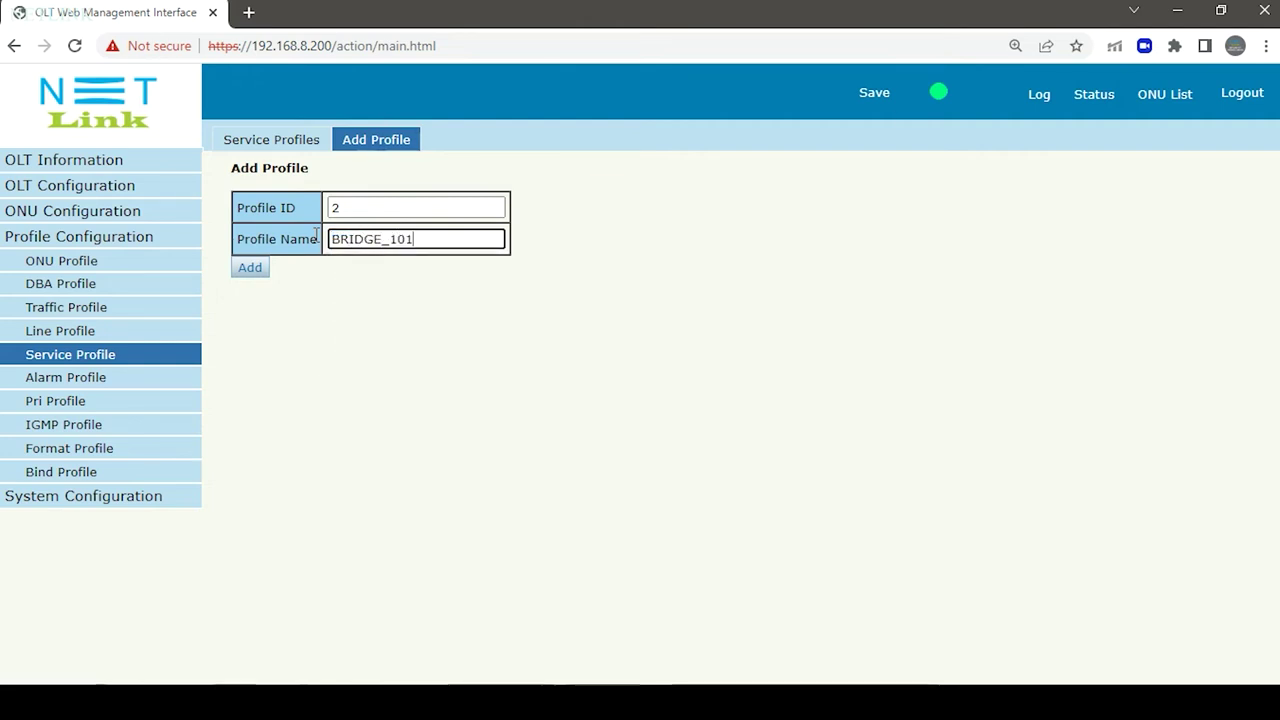
key(Return)
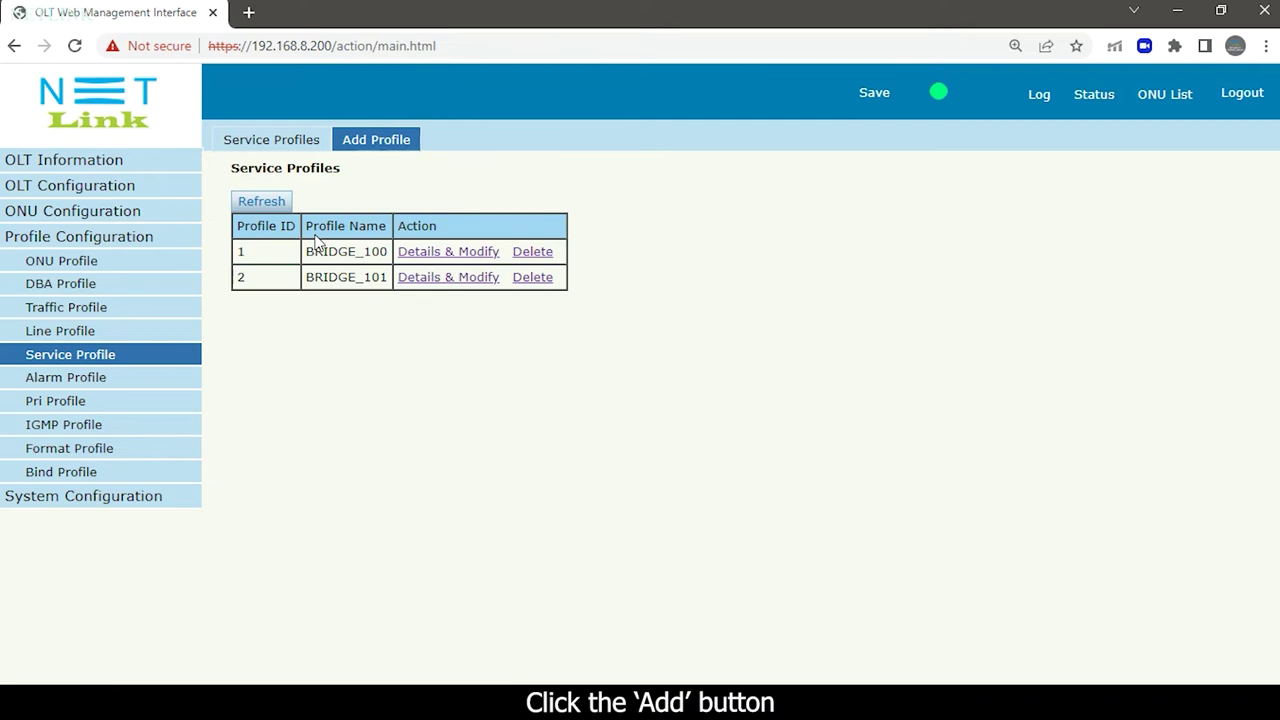
Commit a BRIDGE_101 PortVlan entry: Tag mode, Eth port 1, VLAN 101.
click(423, 279)
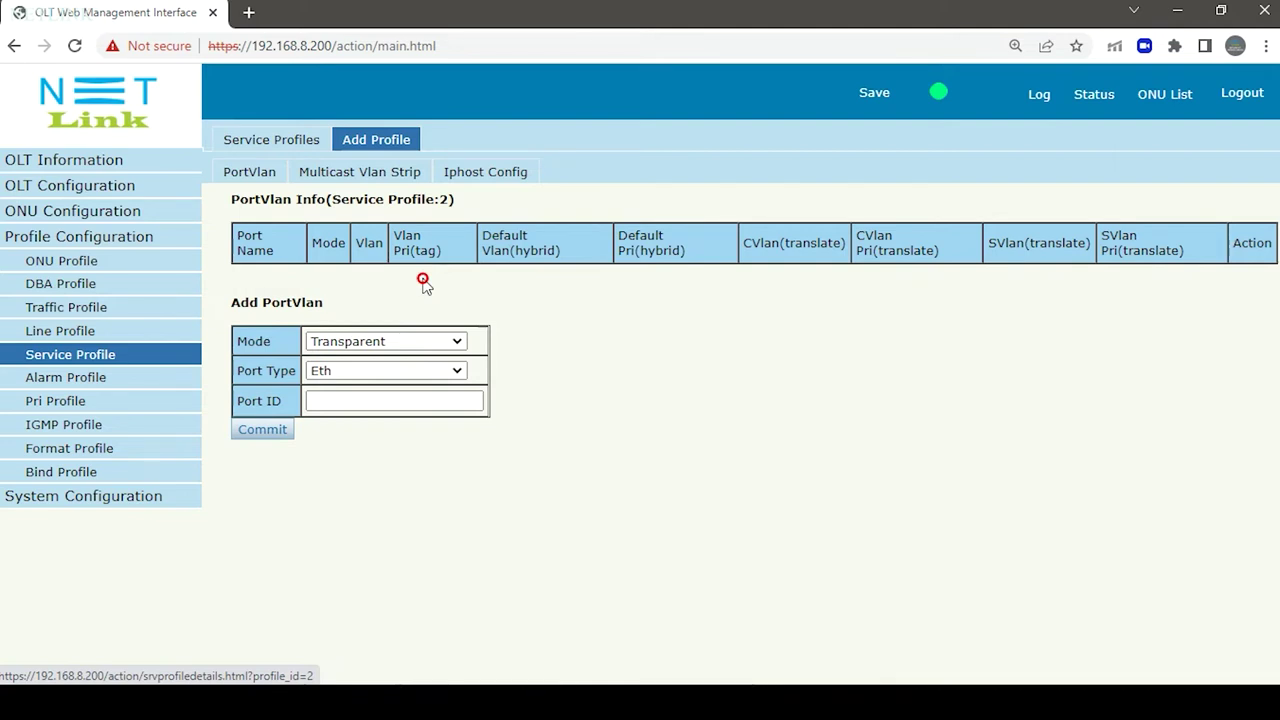
click(378, 343)
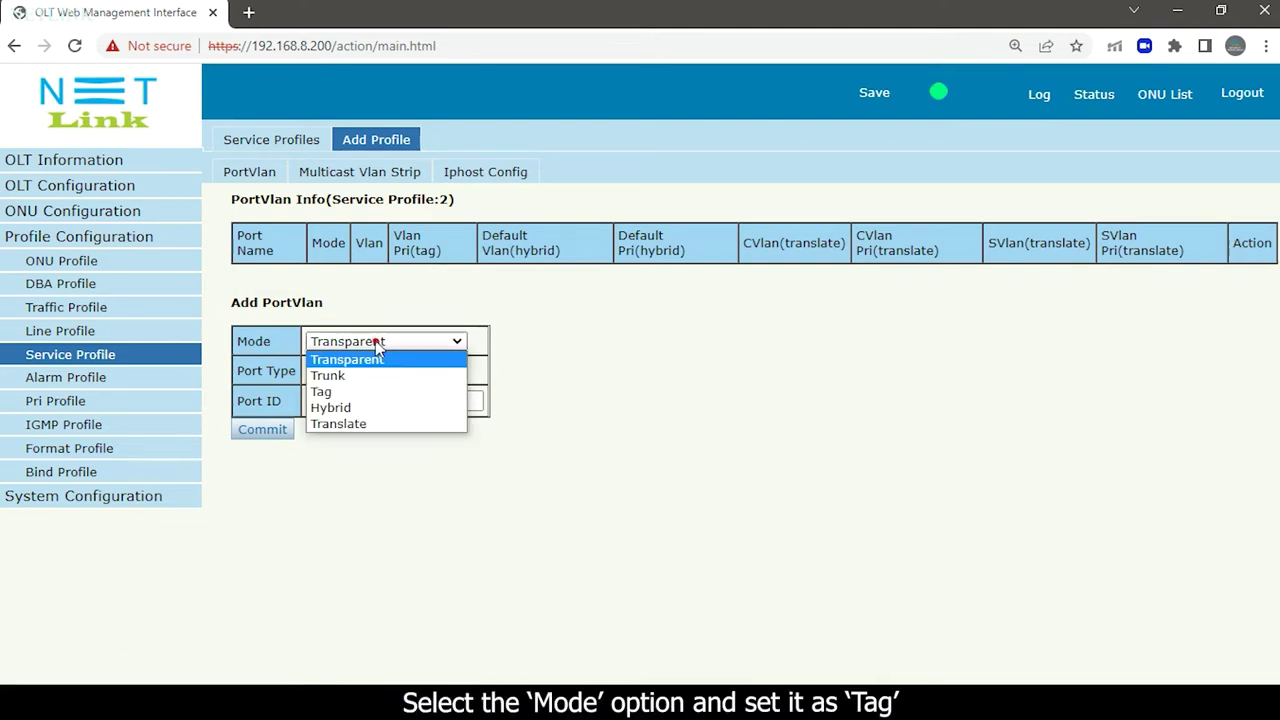
click(349, 390)
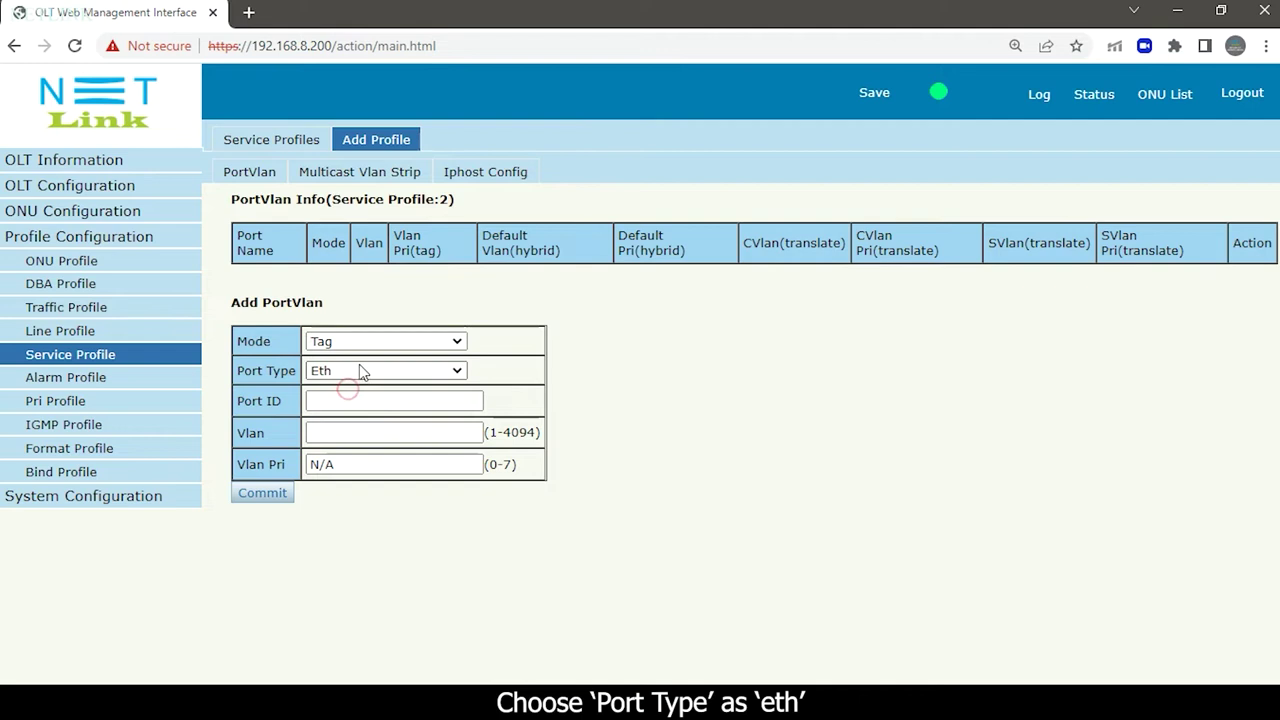
click(350, 400)
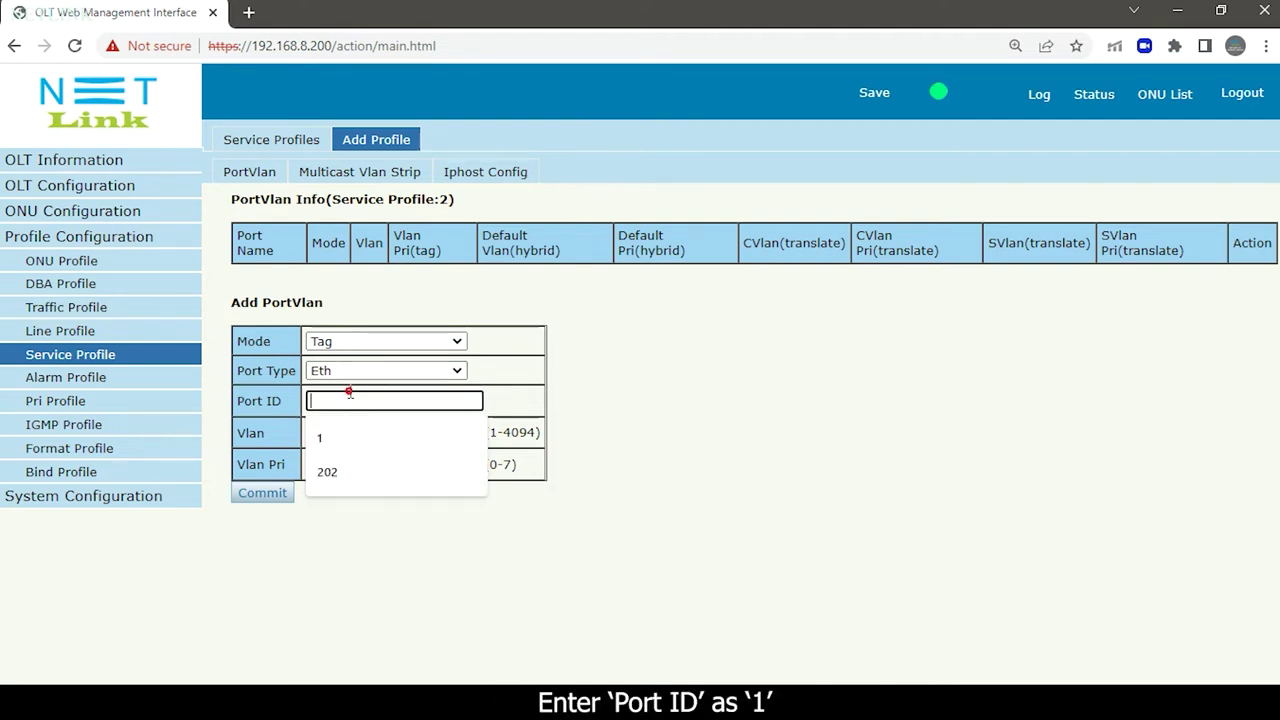
click(338, 438)
click(338, 431)
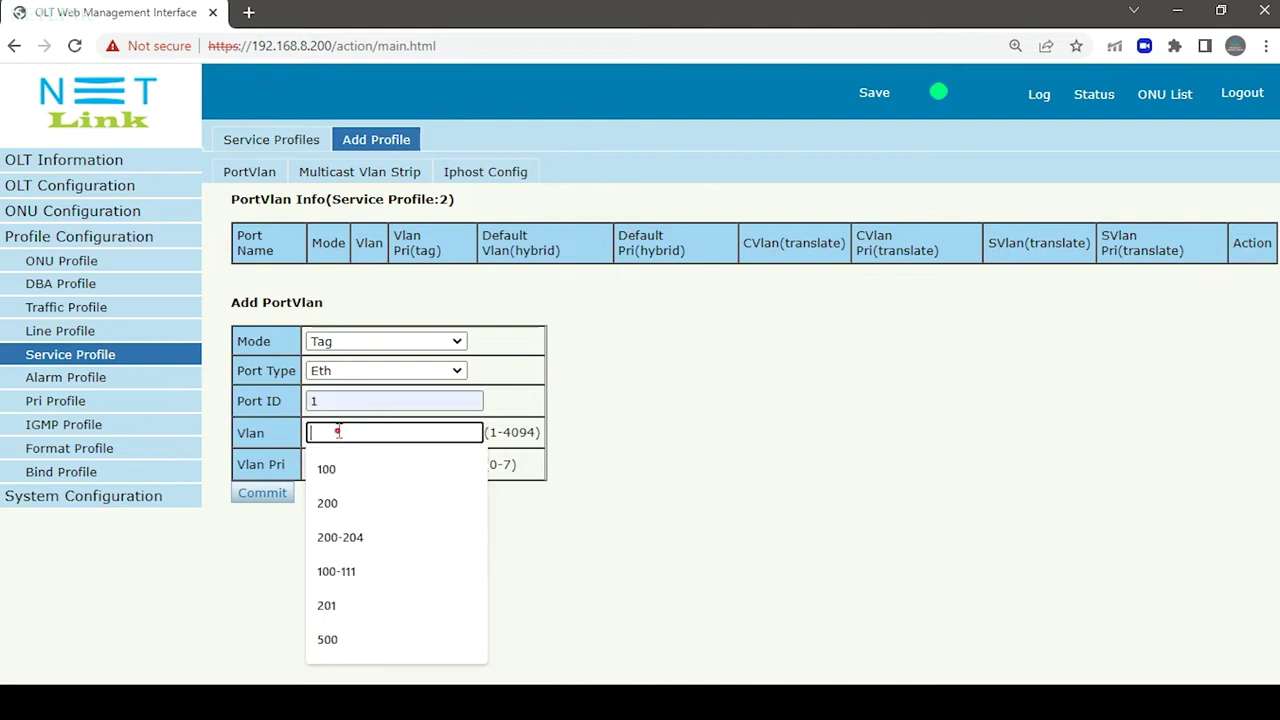
text(101)
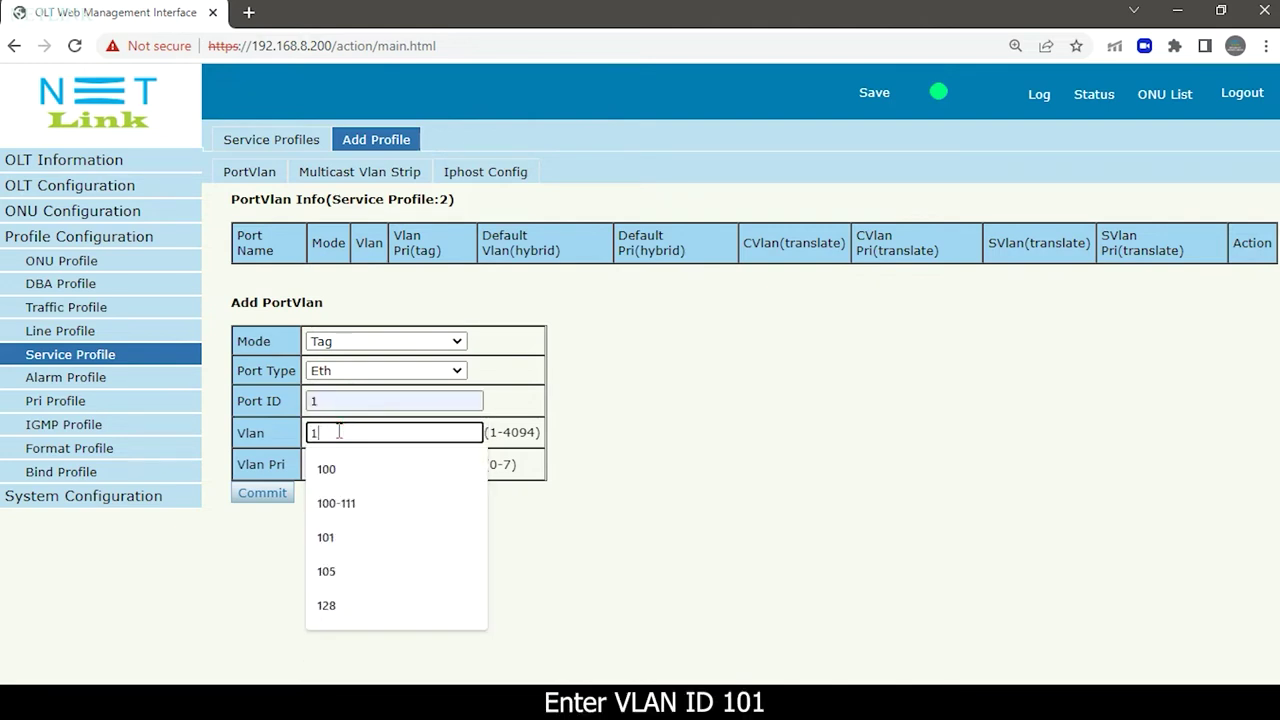
click(263, 497)
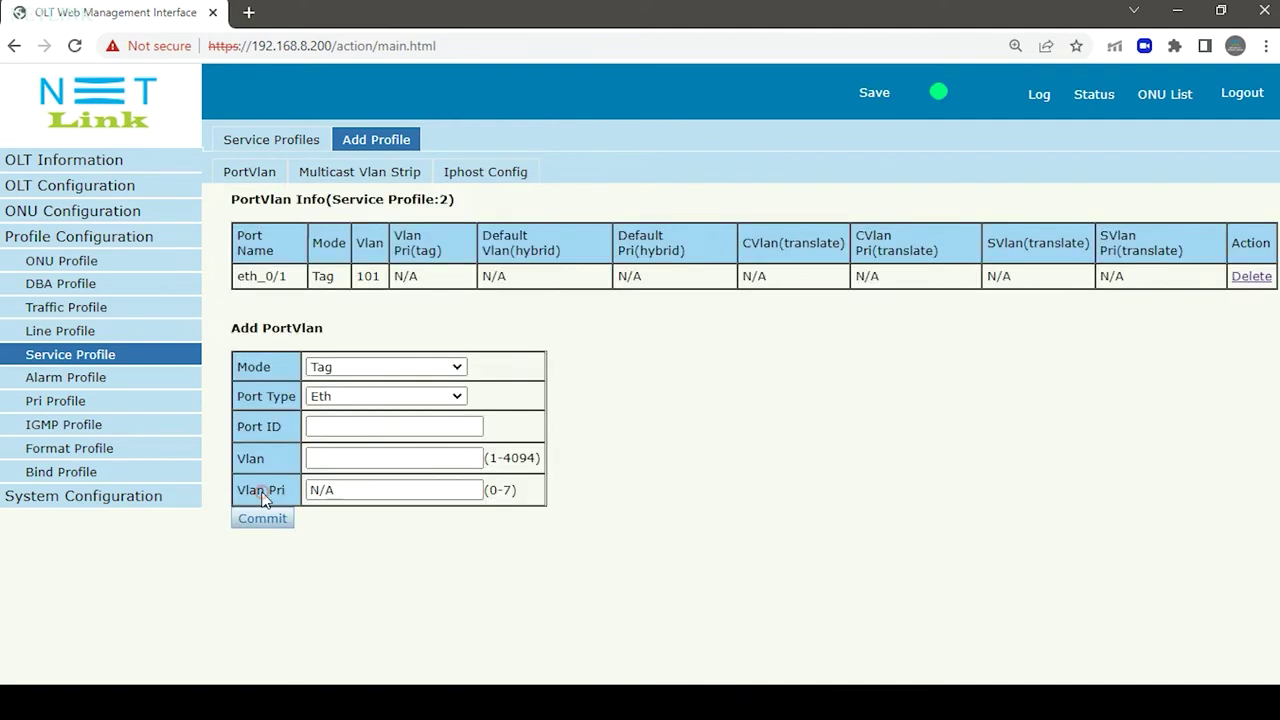
Add a third service profile named BRIDGE_102, replacing the default srv_3.
click(298, 134)
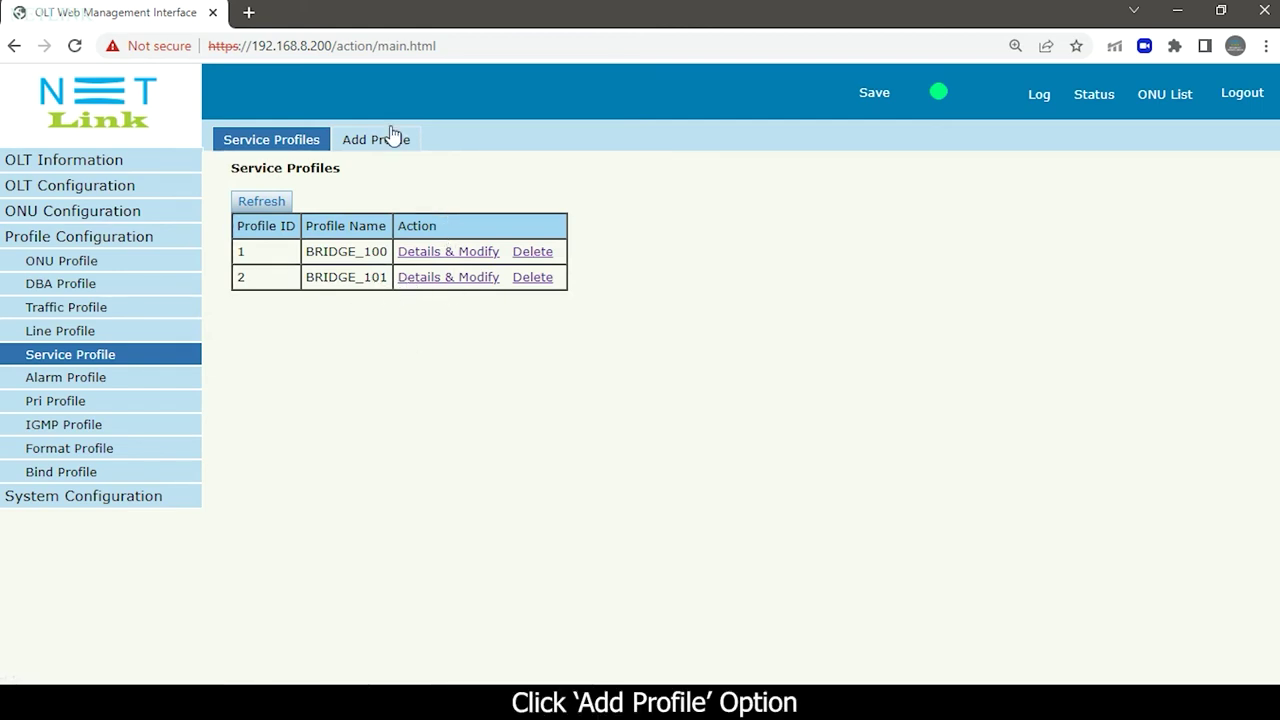
click(390, 138)
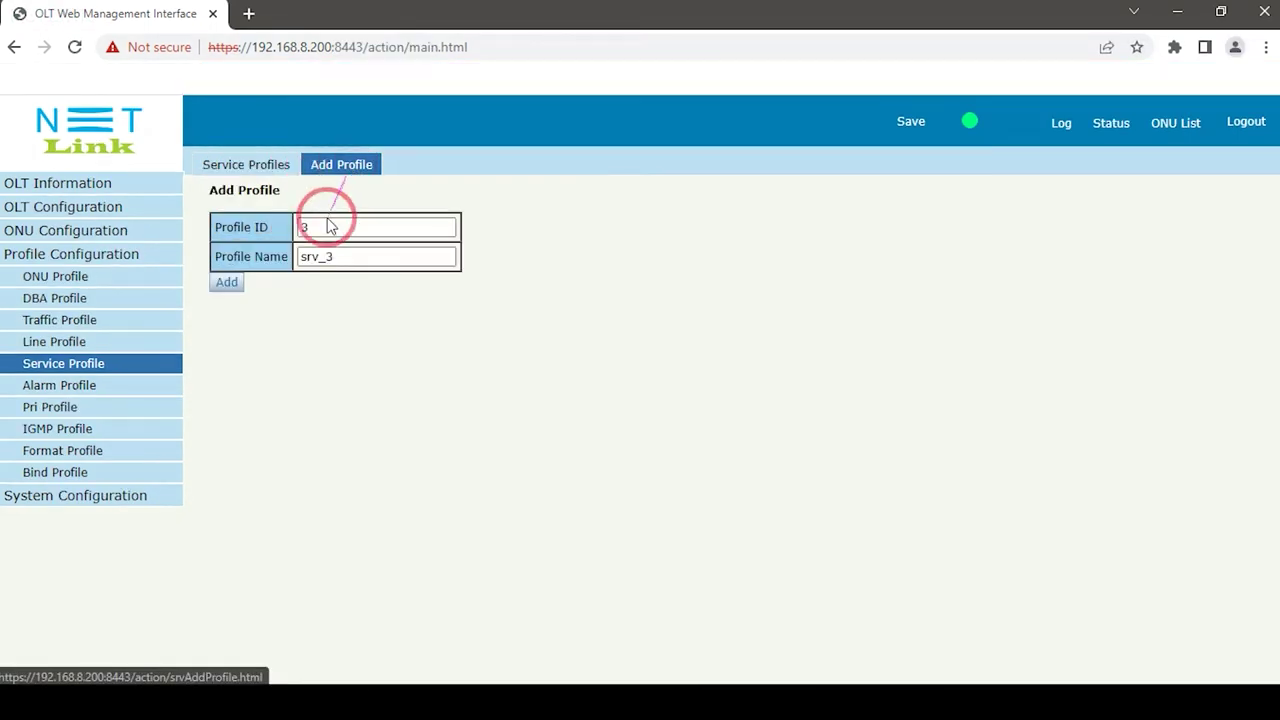
click(324, 258)
key(ctrl+a)
text(B)
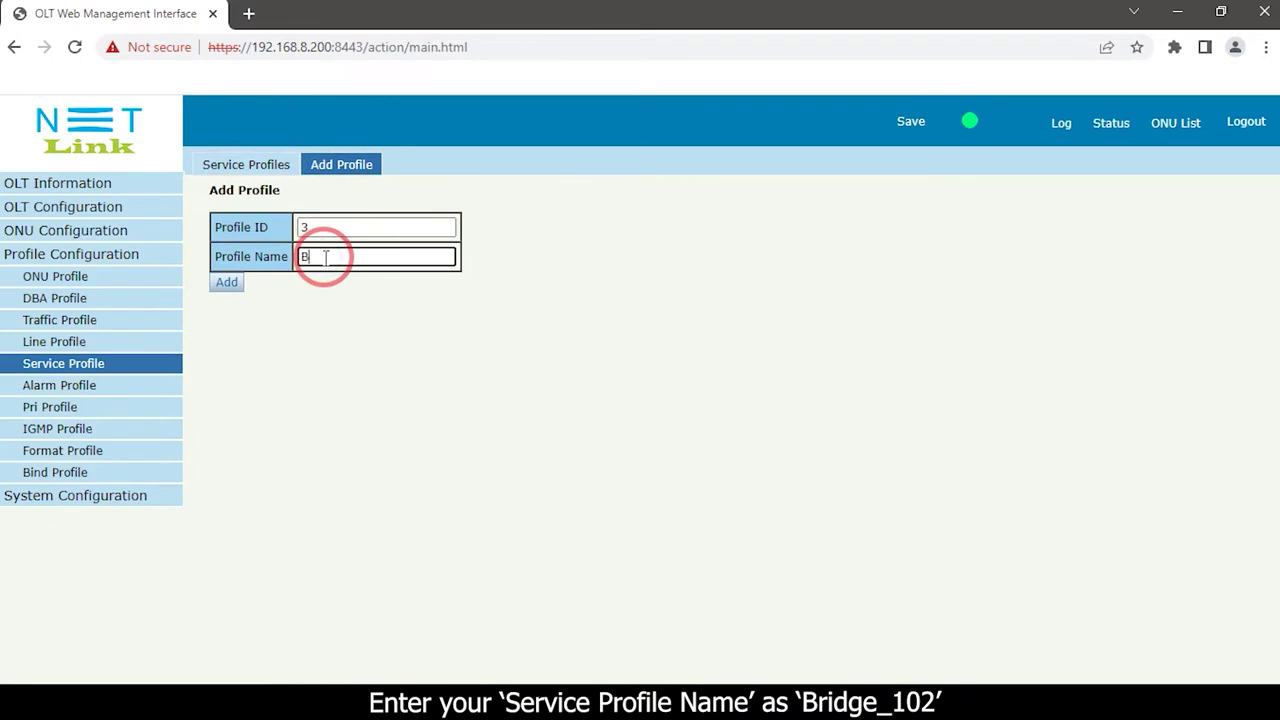
text(RIDGE_102)
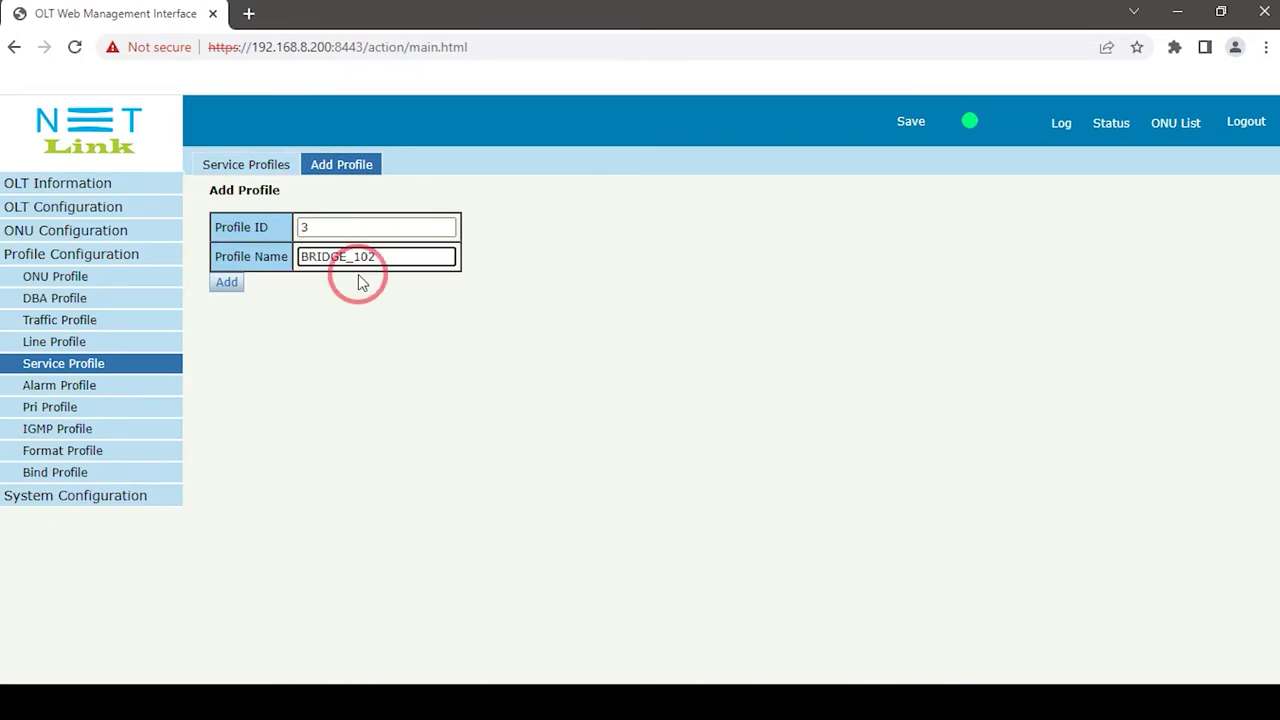
click(226, 282)
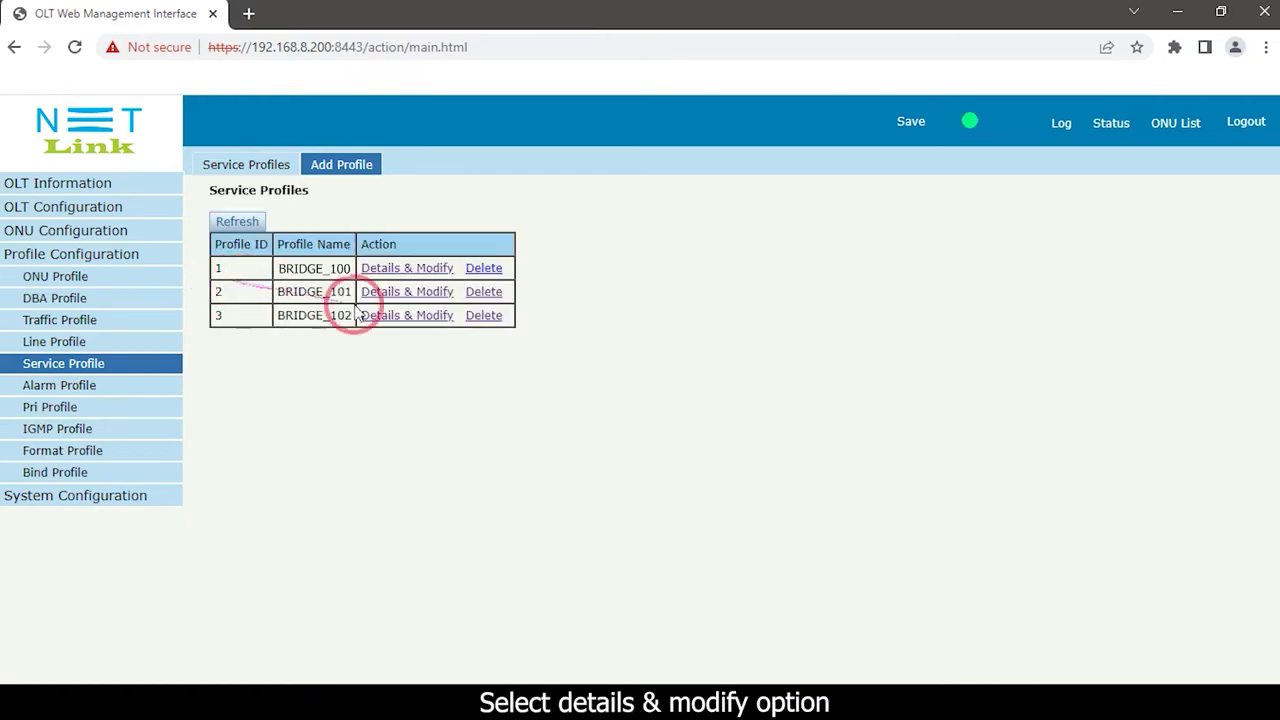
Commit a BRIDGE_102 PortVlan entry: Tag mode, Eth port 1, VLAN 102, and return to the profile list.
click(421, 325)
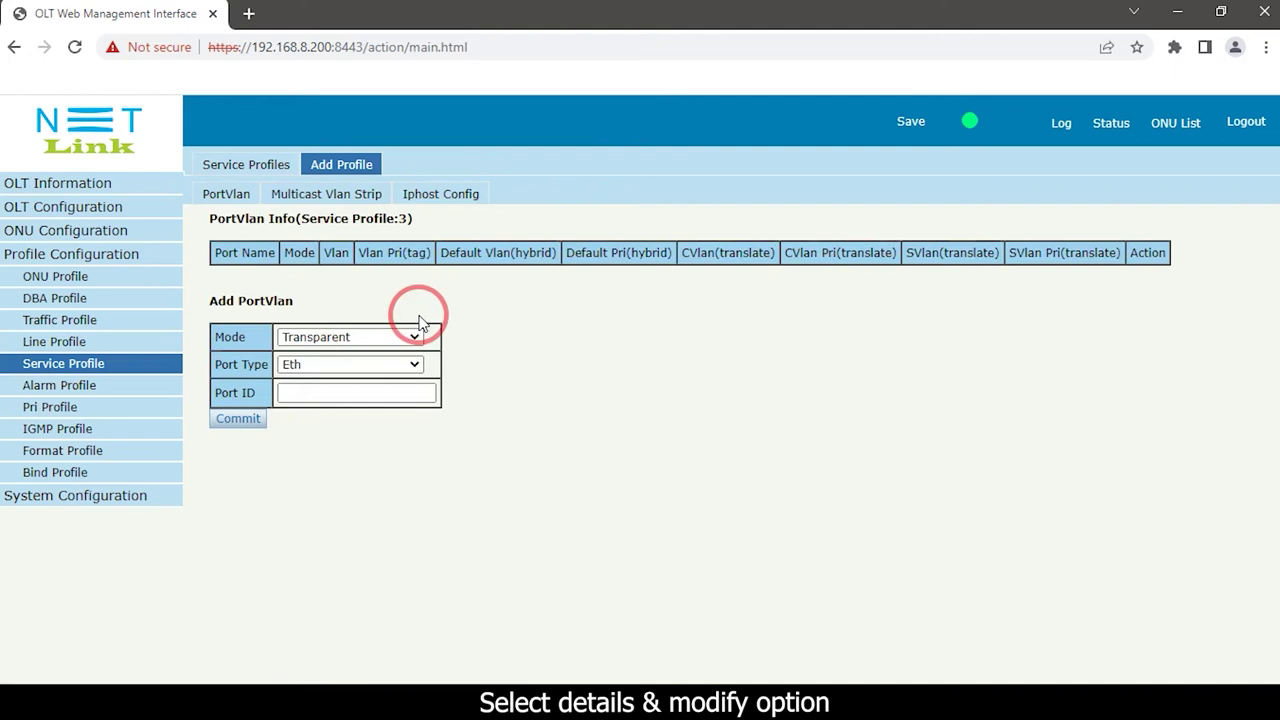
click(366, 337)
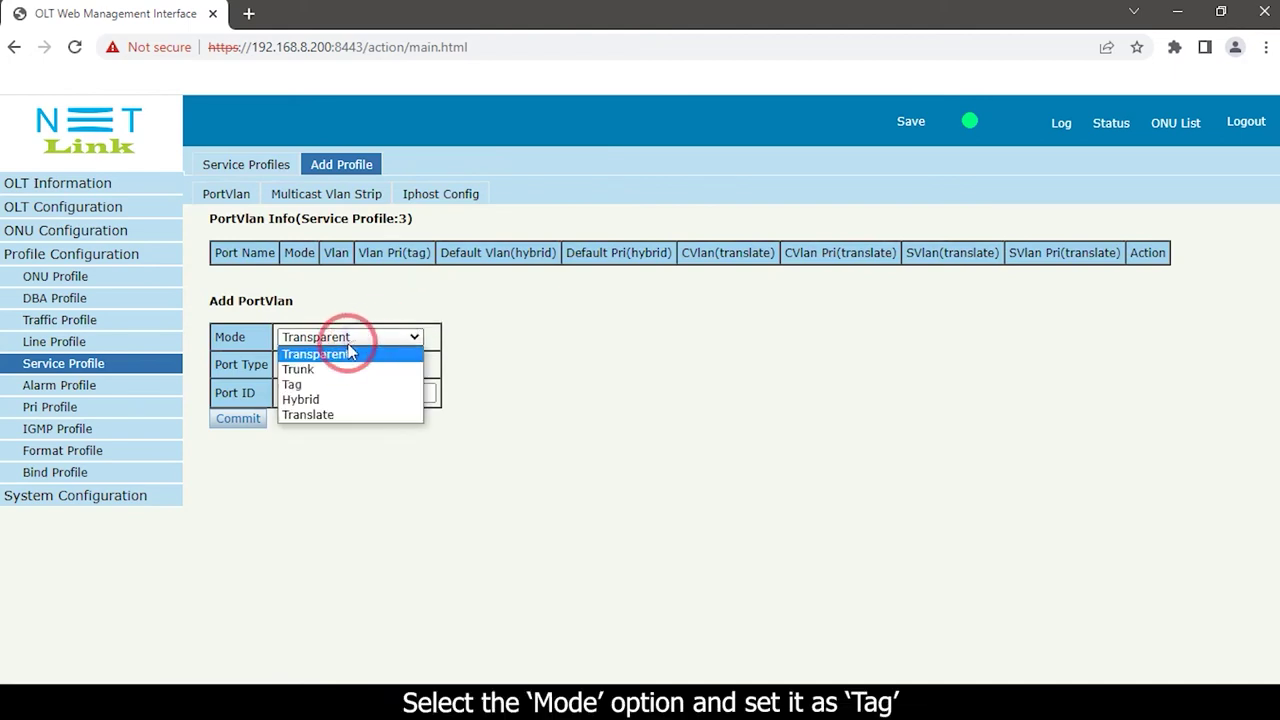
click(315, 386)
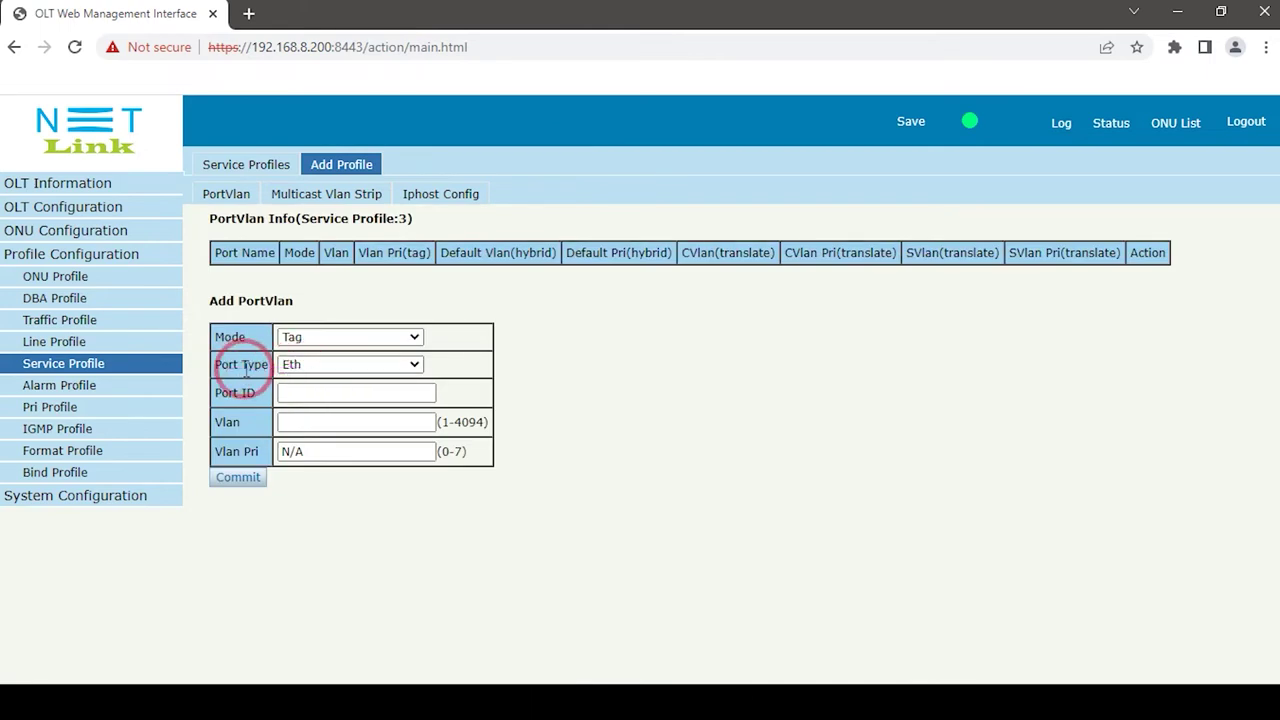
click(303, 370)
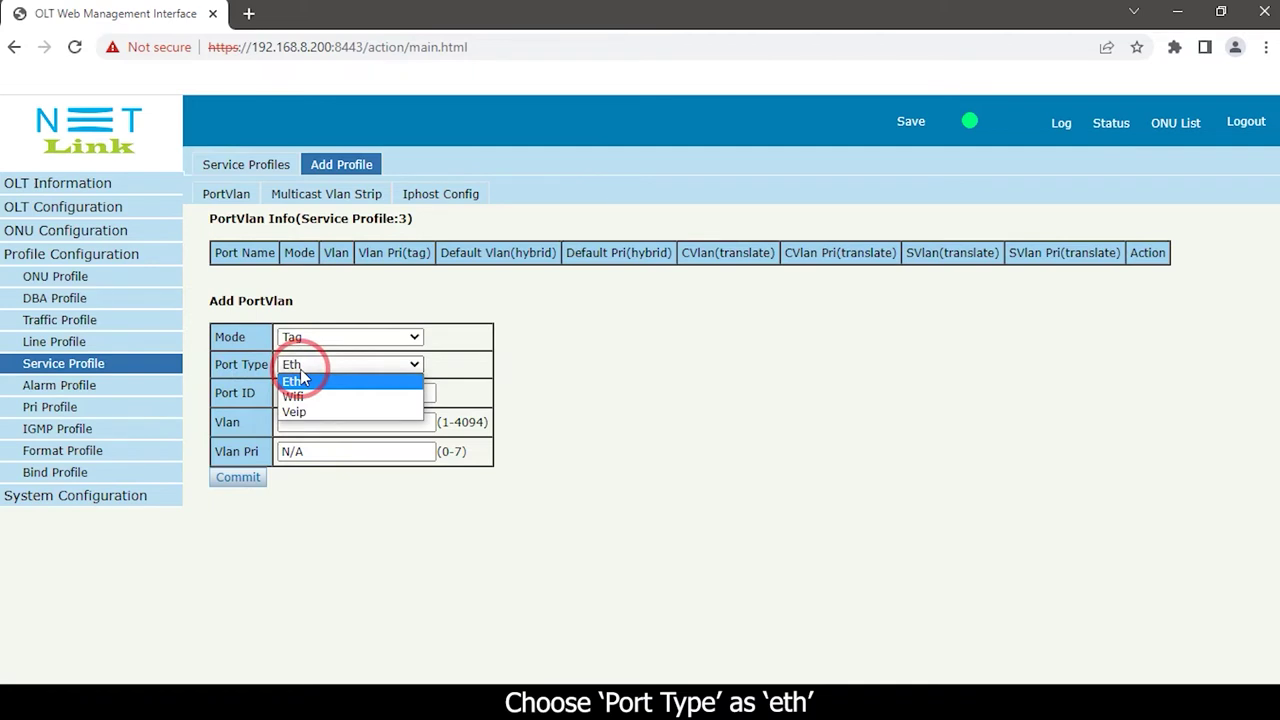
click(300, 380)
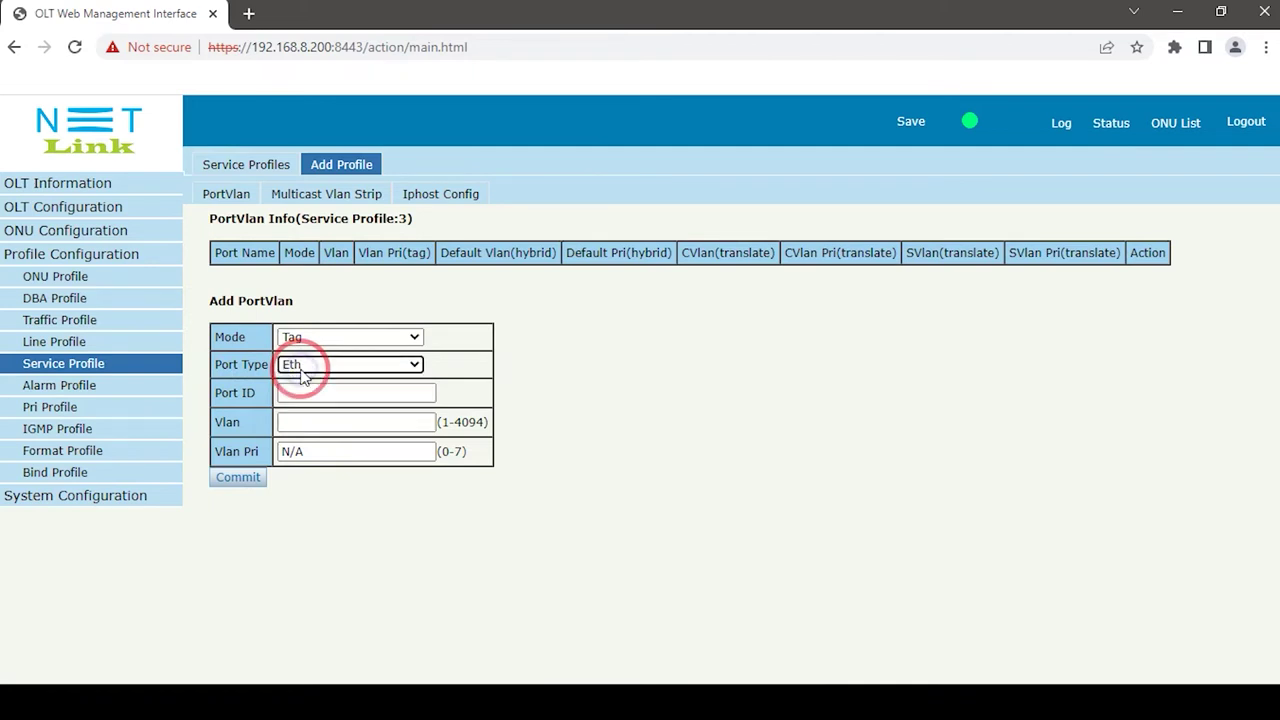
click(285, 392)
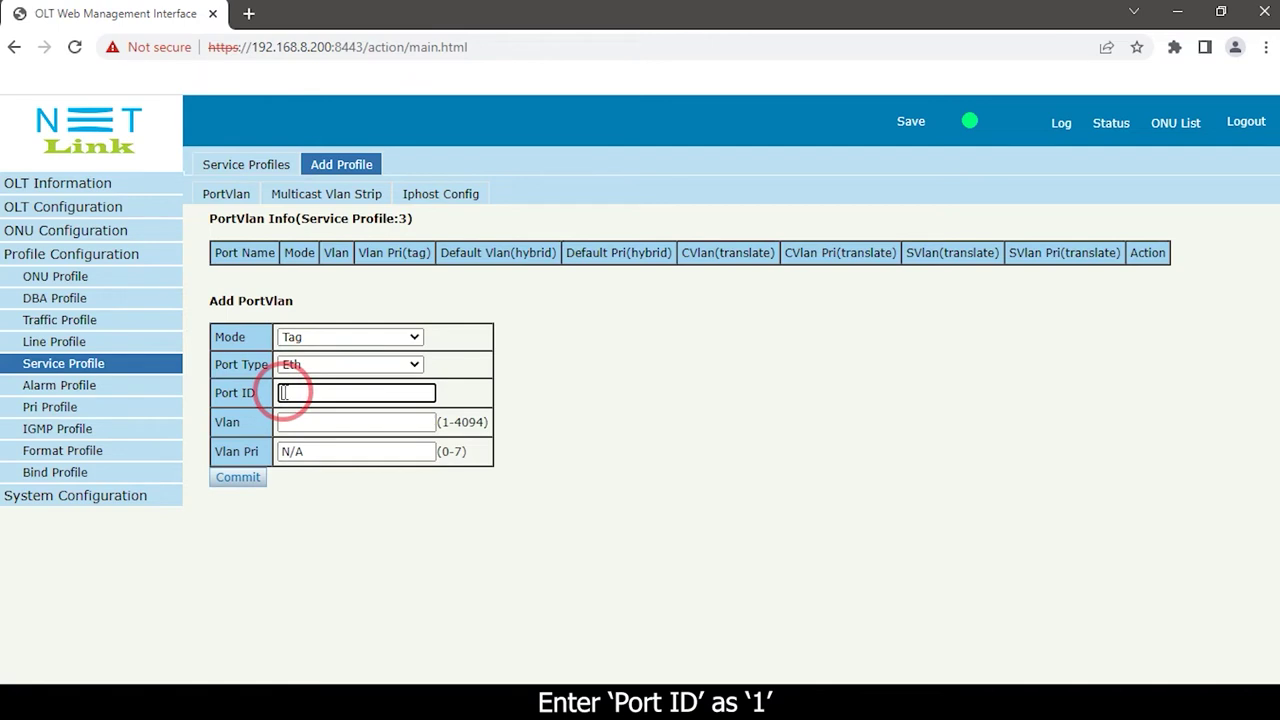
text(1)
click(287, 422)
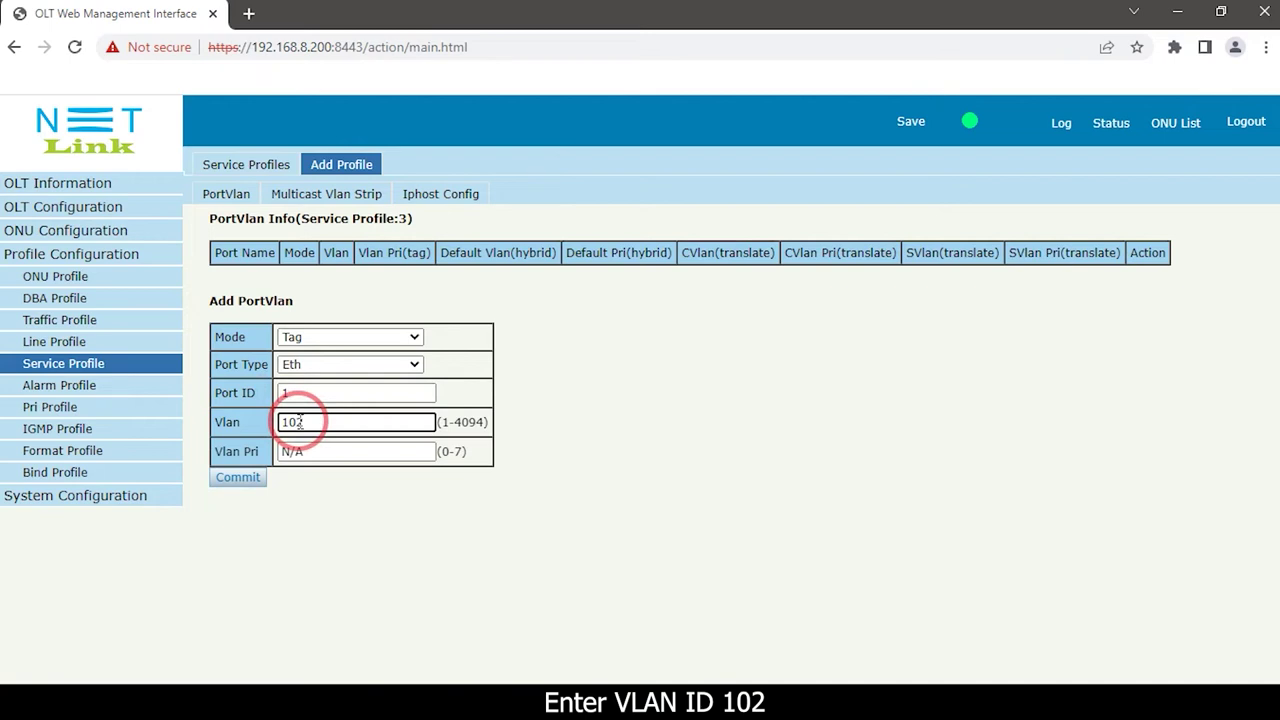
click(238, 478)
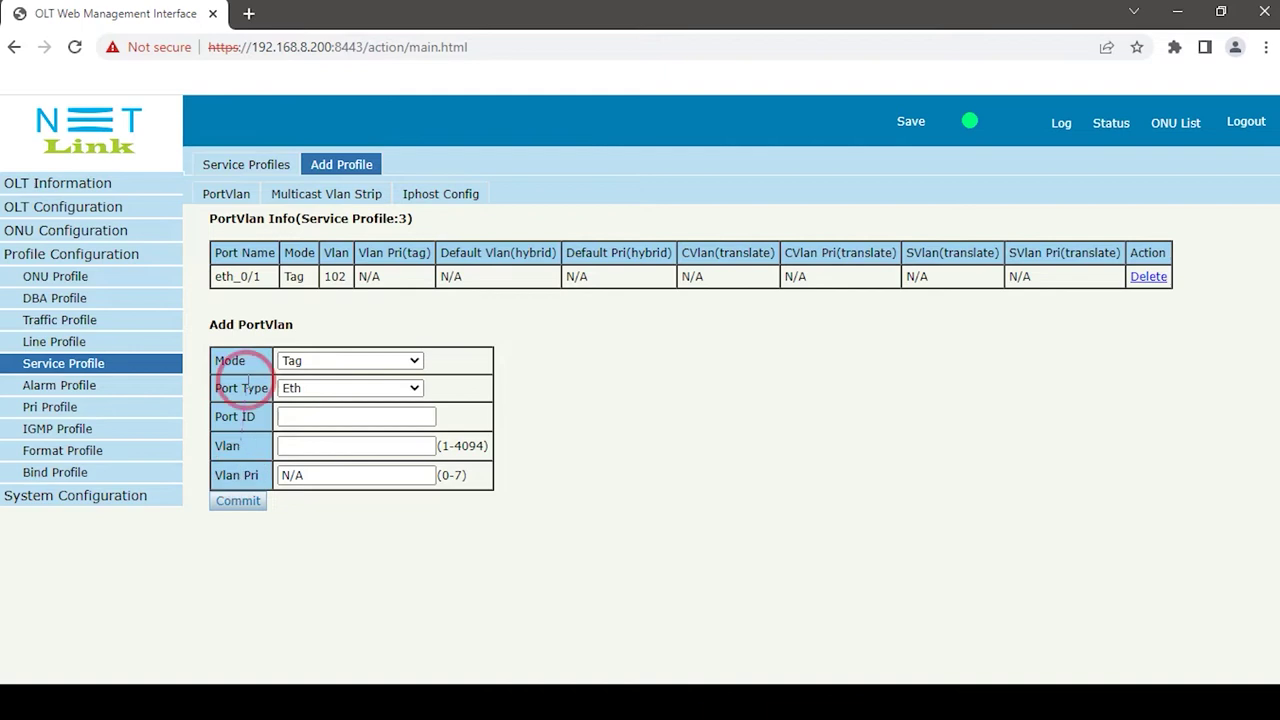
click(240, 164)
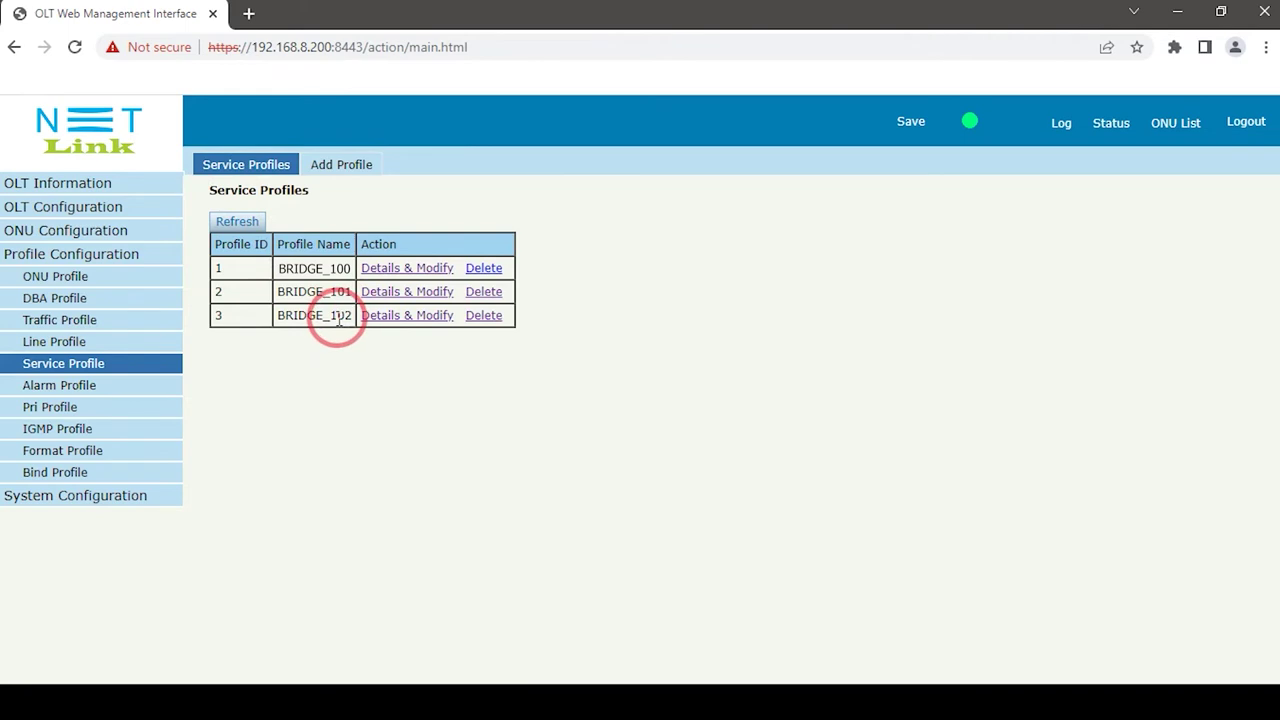
Add a fourth service profile named Bridge_103, replacing the default srv_4.
click(341, 165)
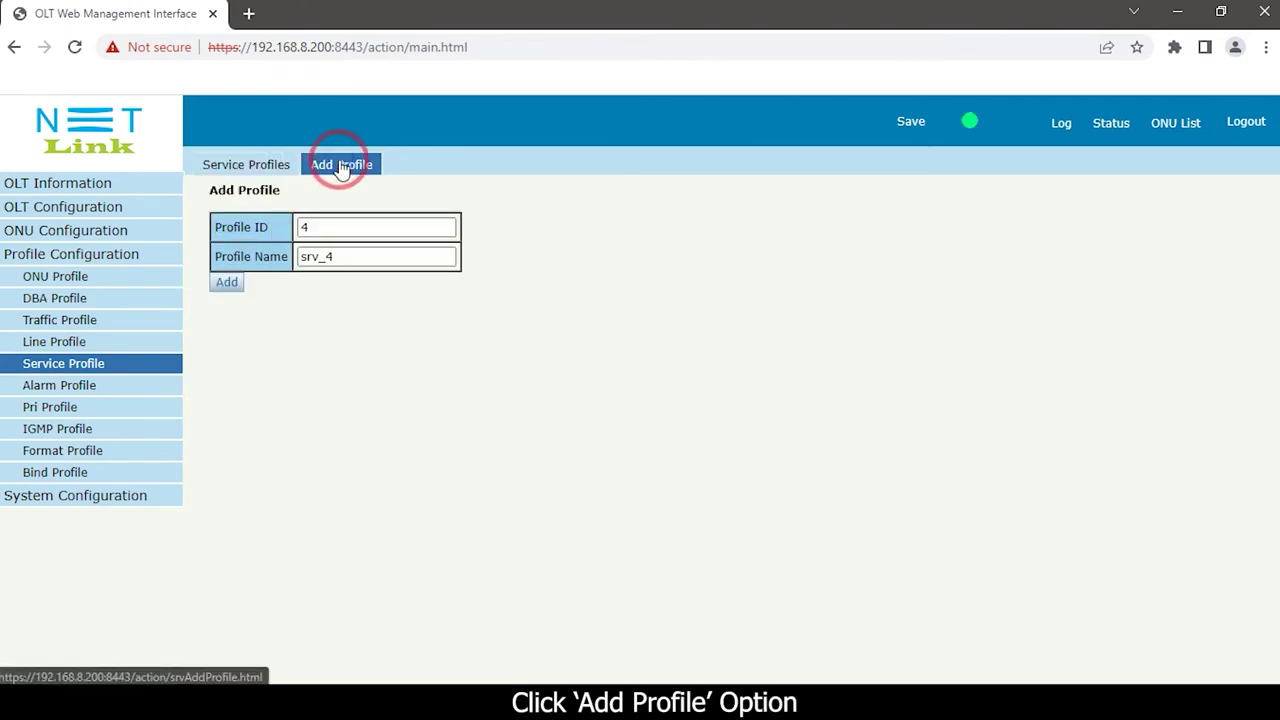
double_click(343, 259)
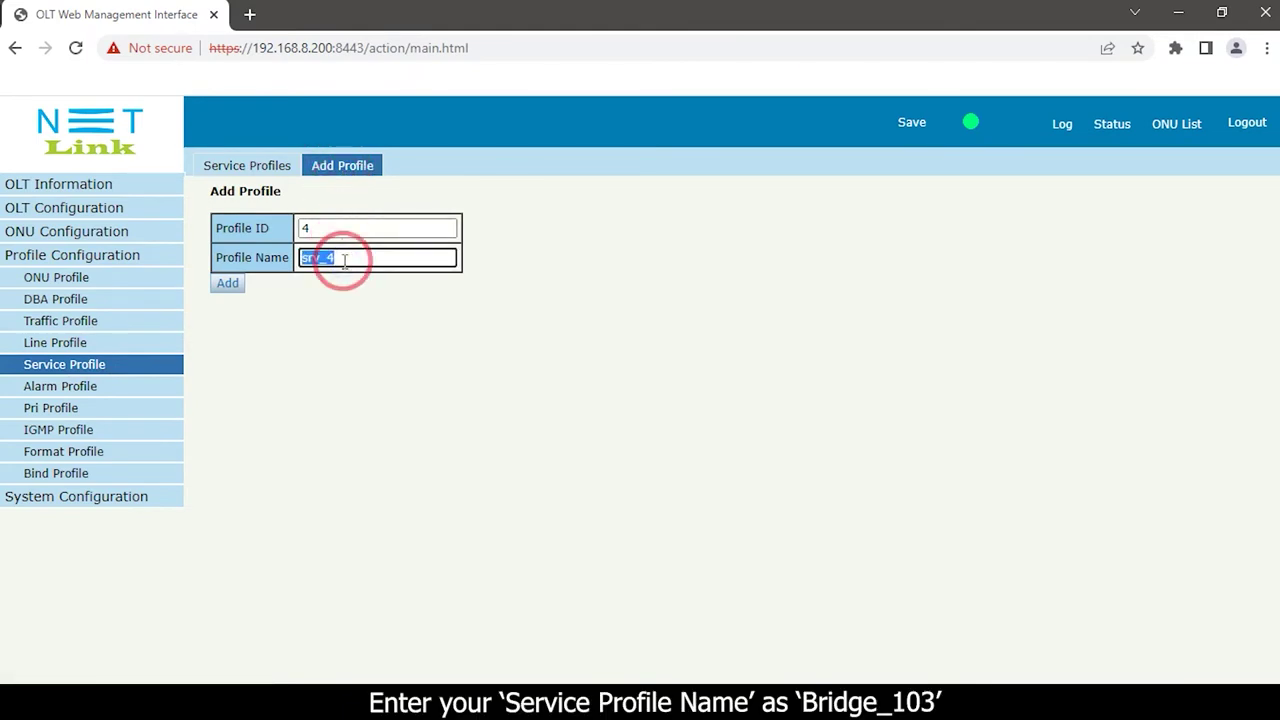
key(BackSpace)
text(Bridge)
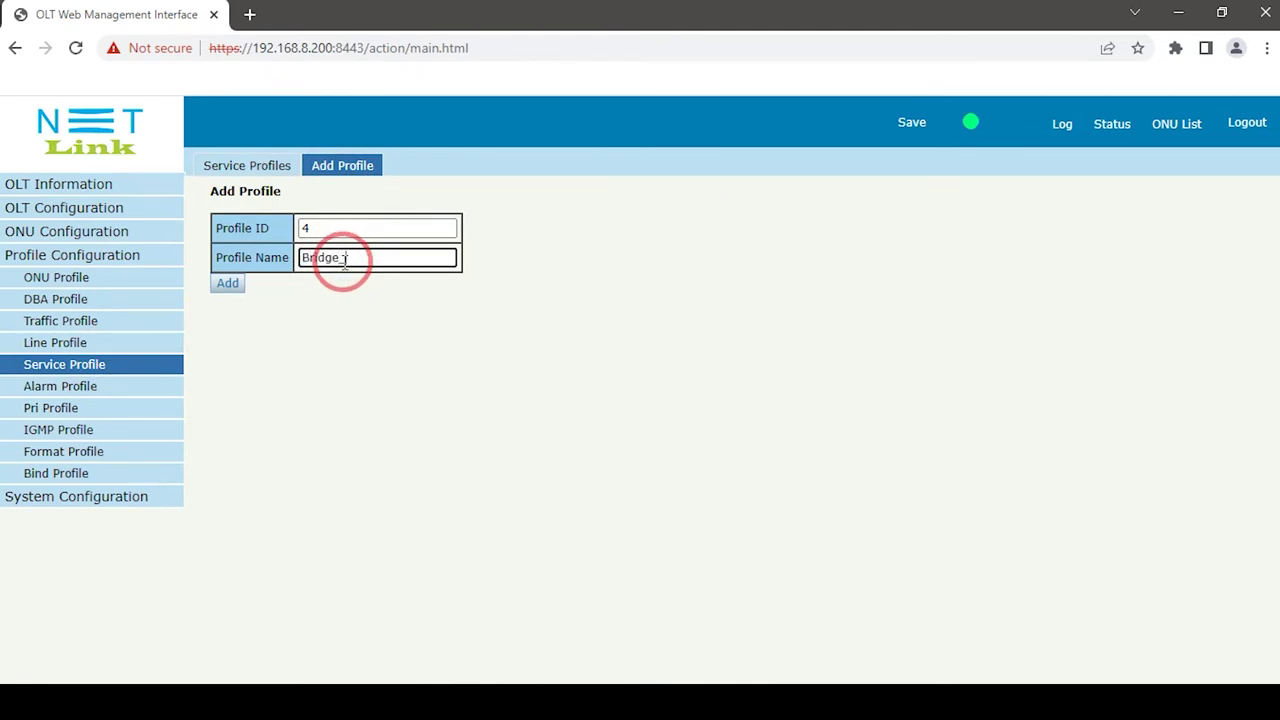
text(_)
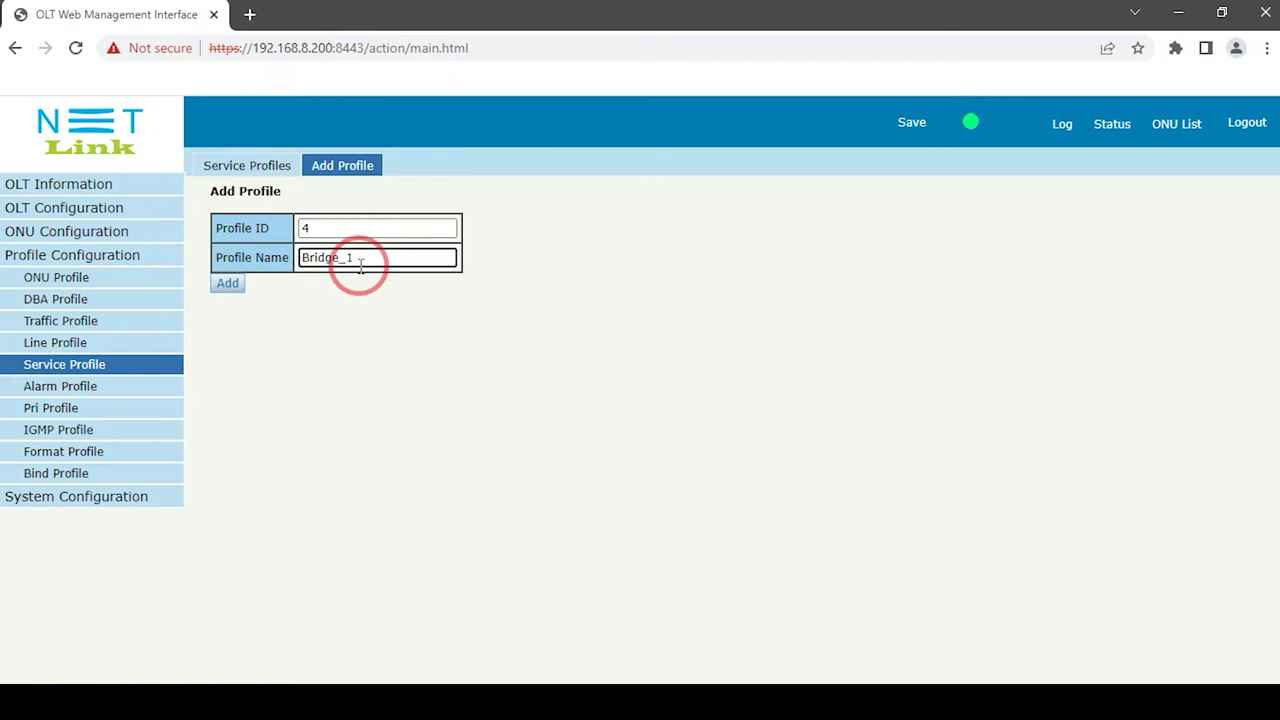
text(103)
click(237, 287)
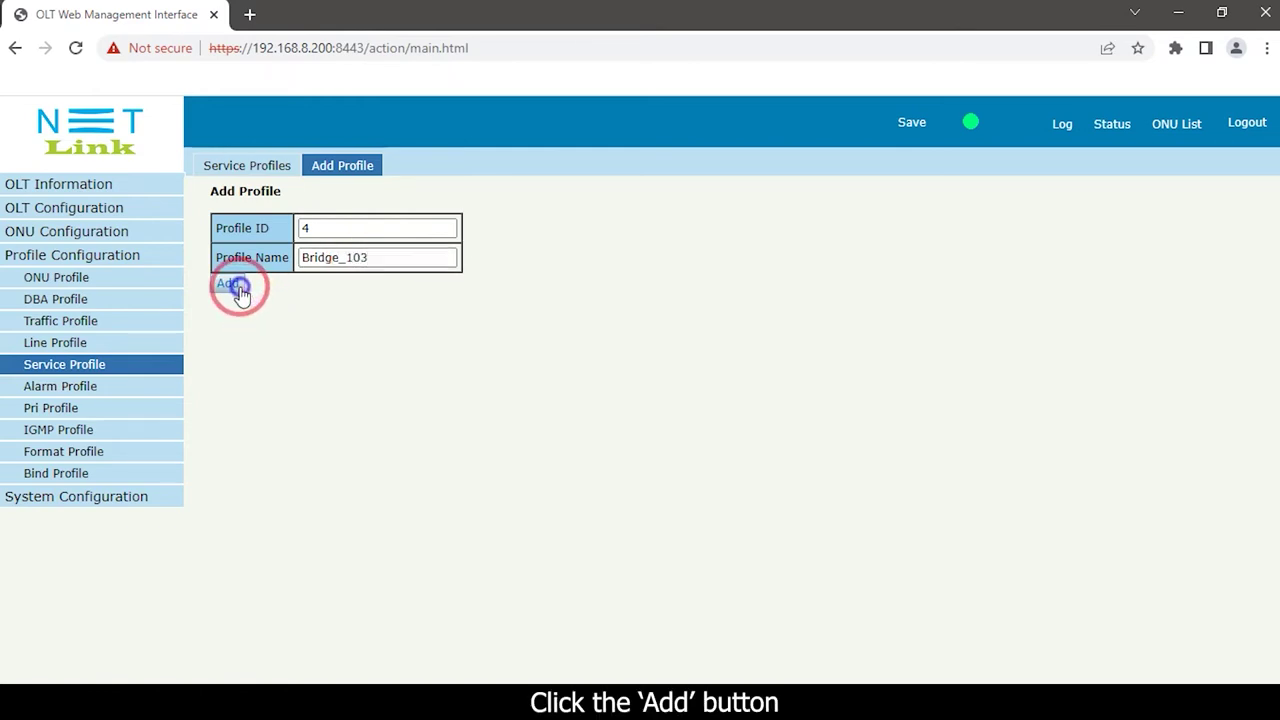
Commit a Bridge_103 PortVlan entry: Tag mode, Eth port 1, VLAN 103, and return to the profile list.
click(403, 342)
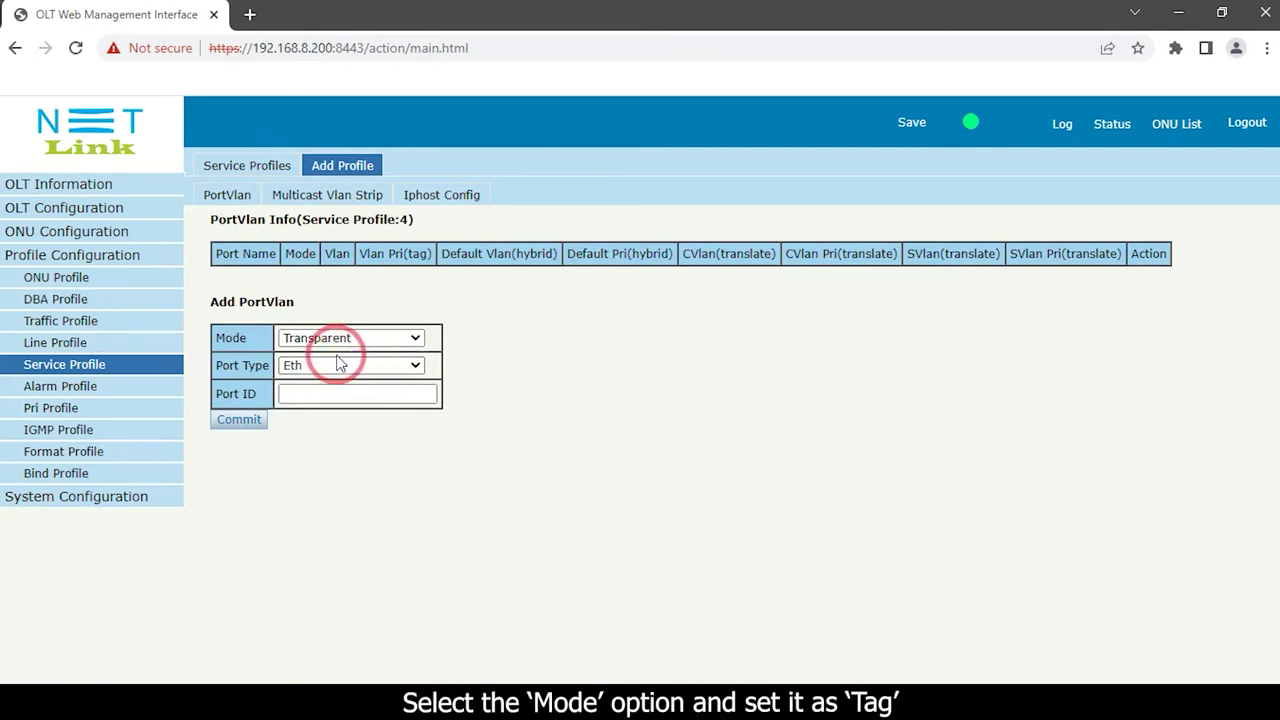
click(337, 338)
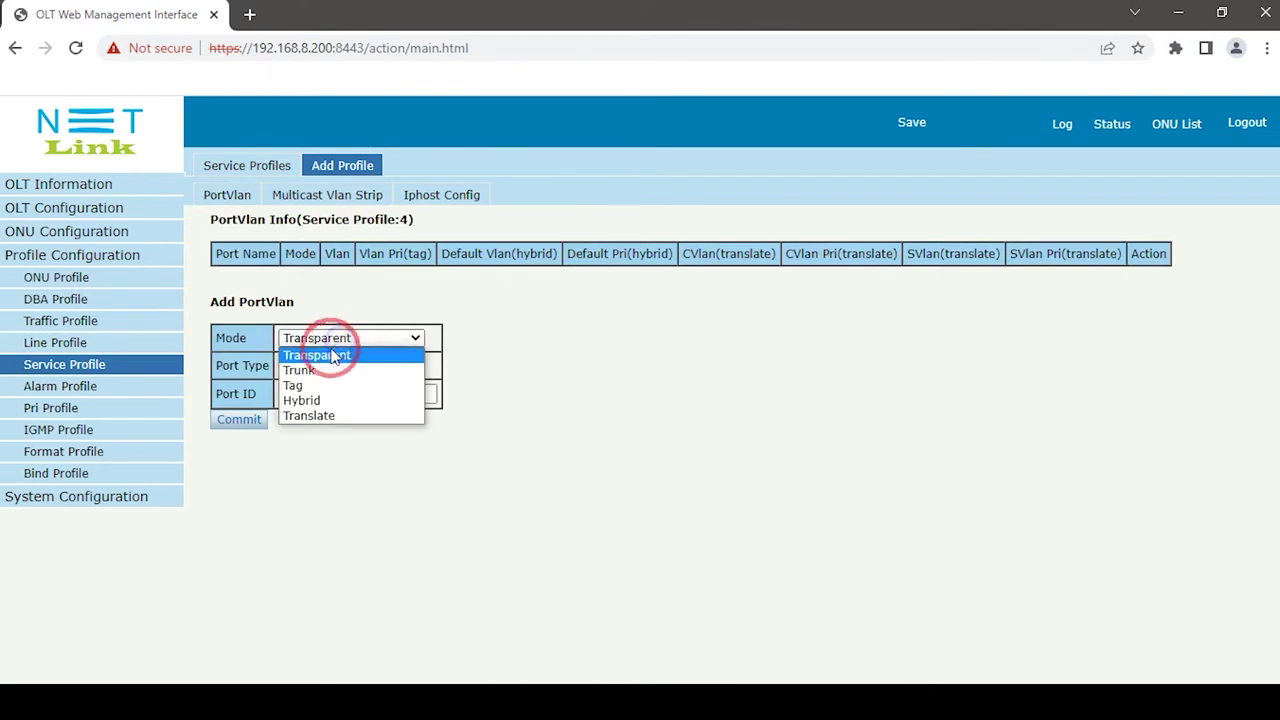
click(303, 385)
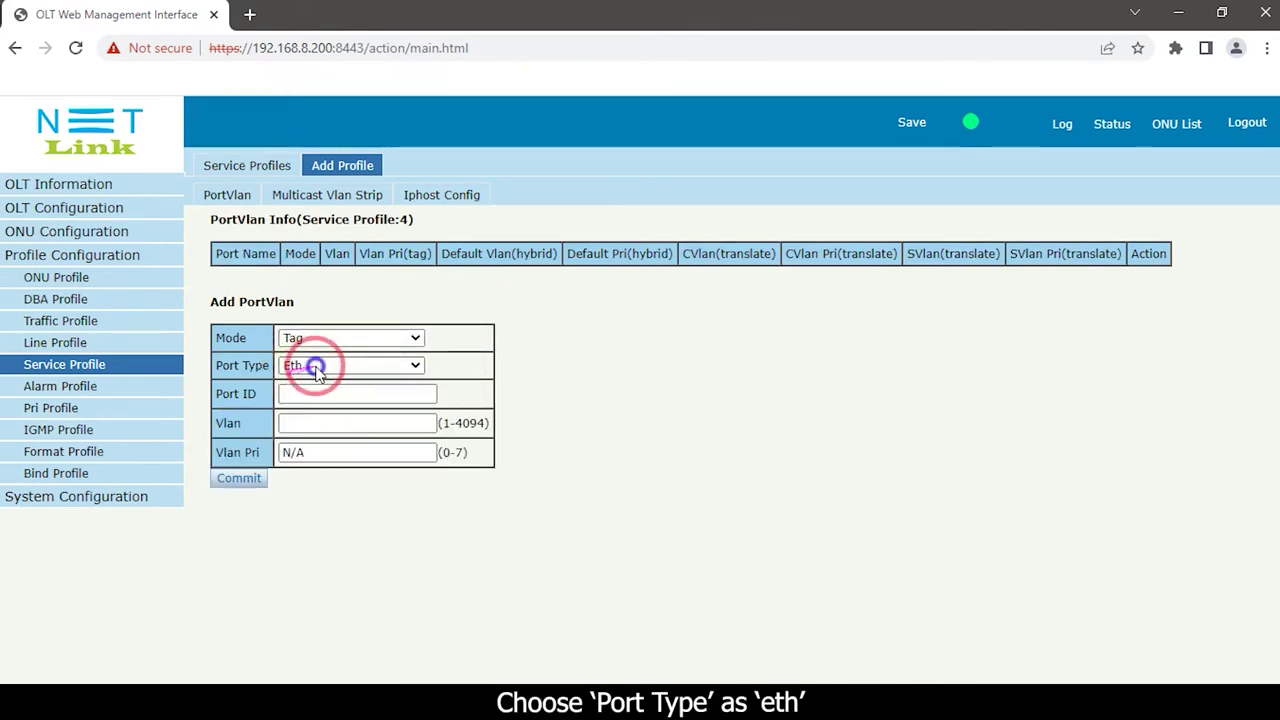
click(315, 367)
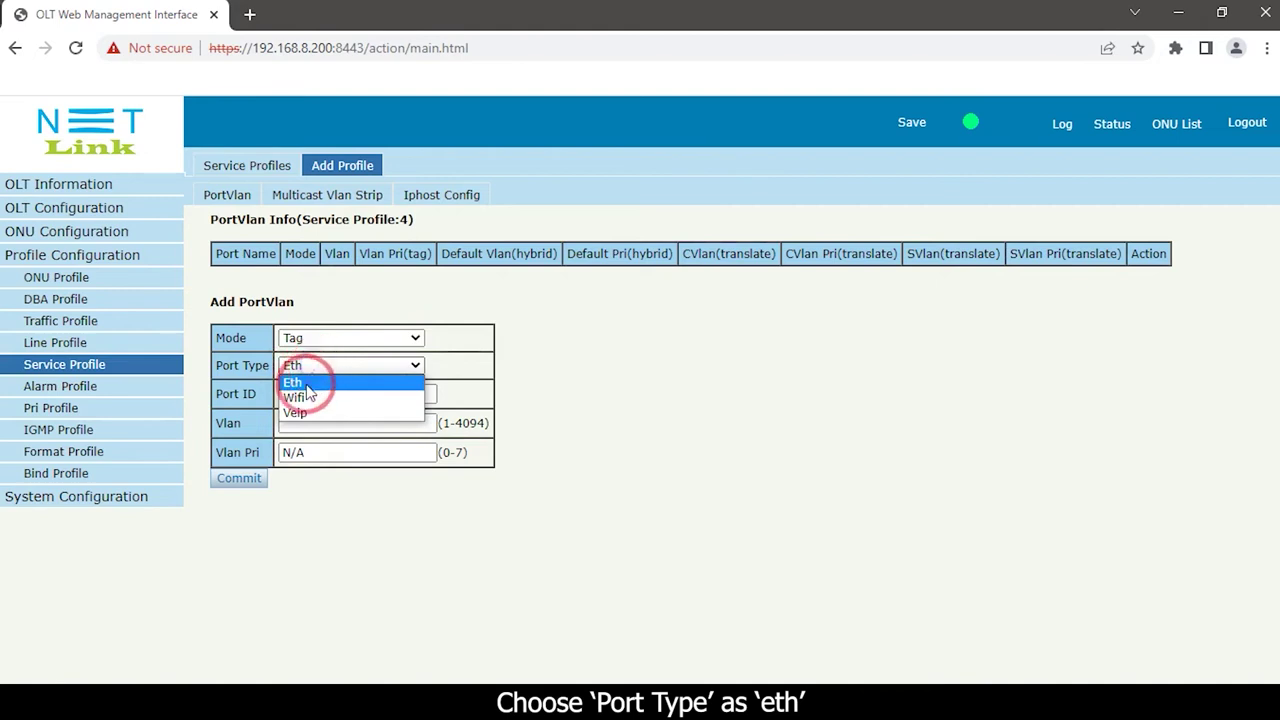
click(306, 384)
click(308, 394)
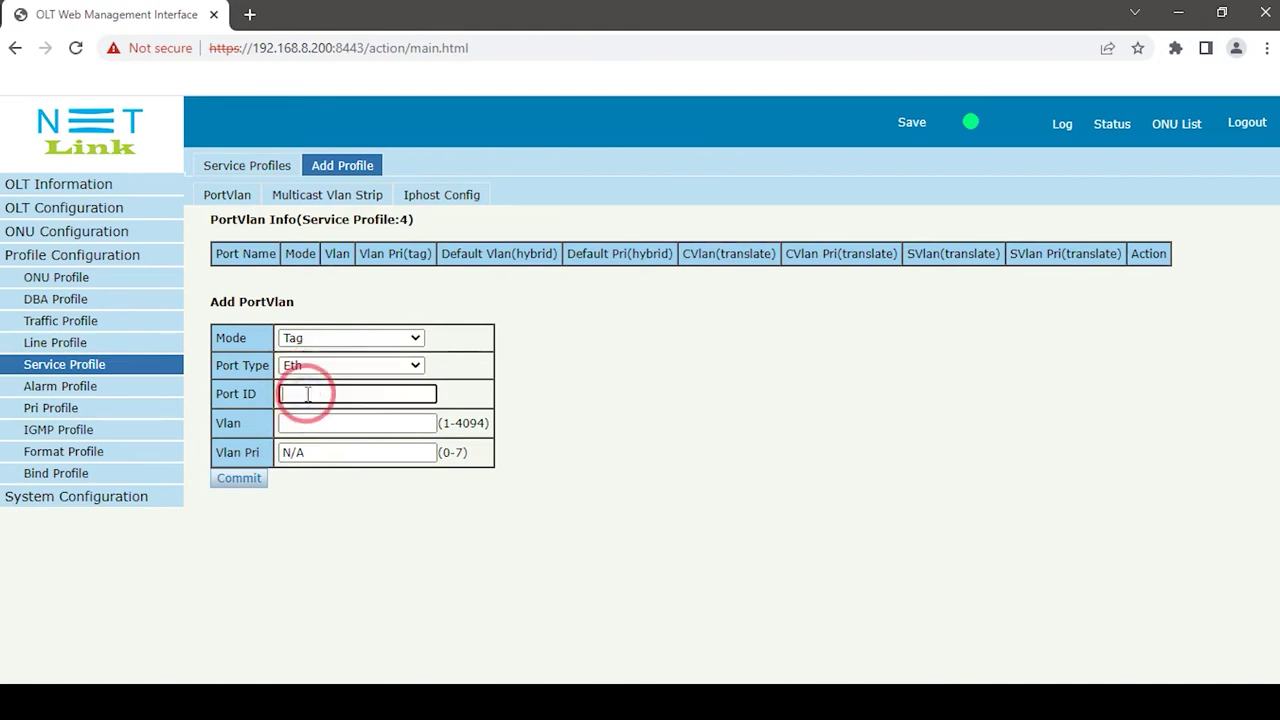
text(1)
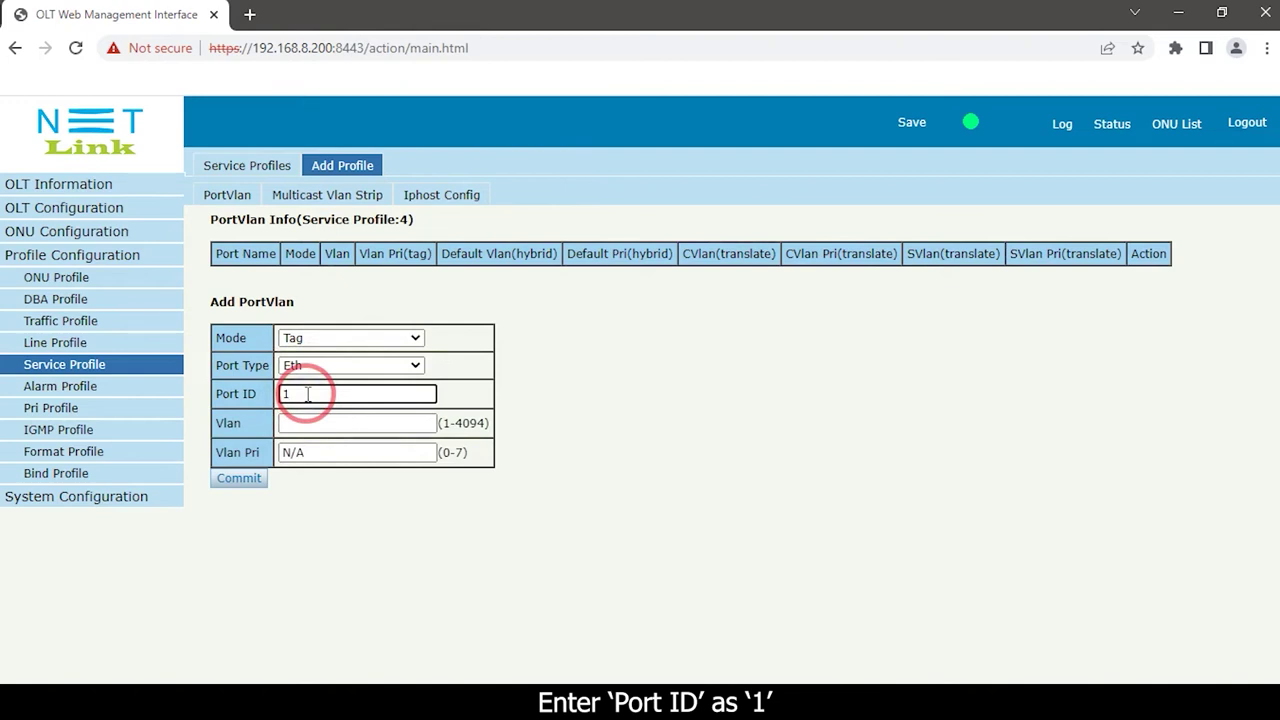
click(308, 424)
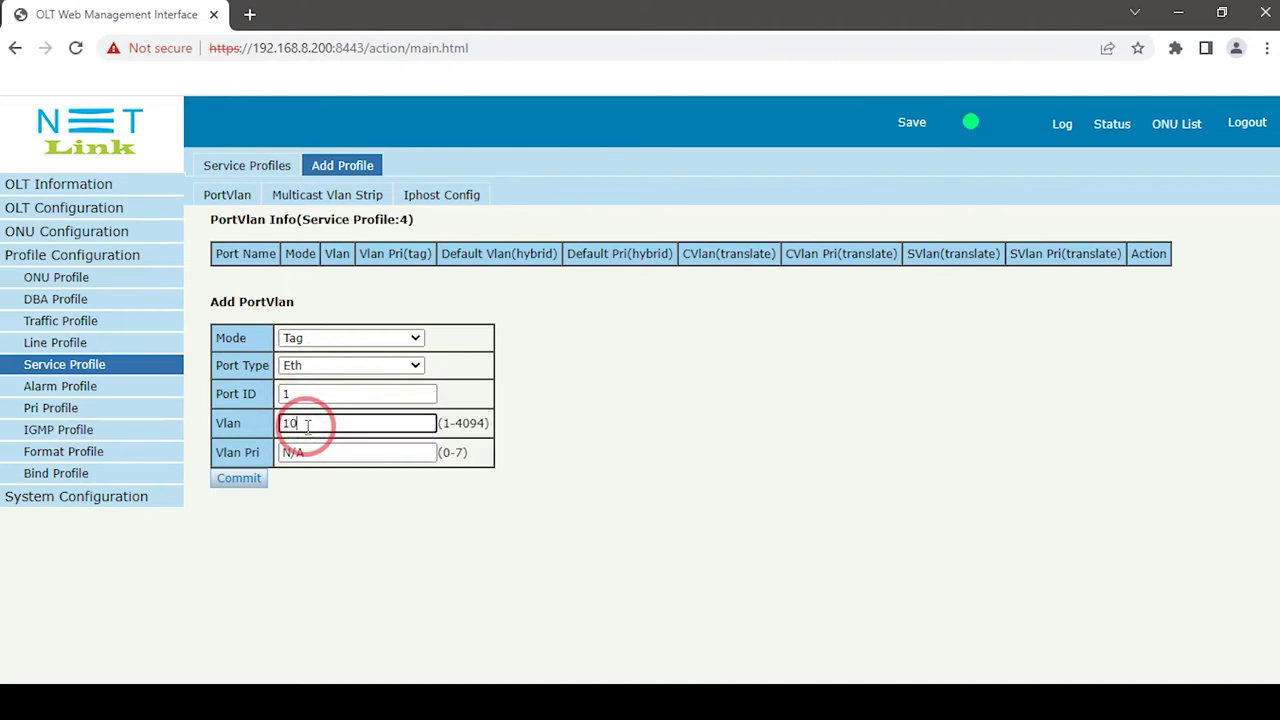
click(250, 478)
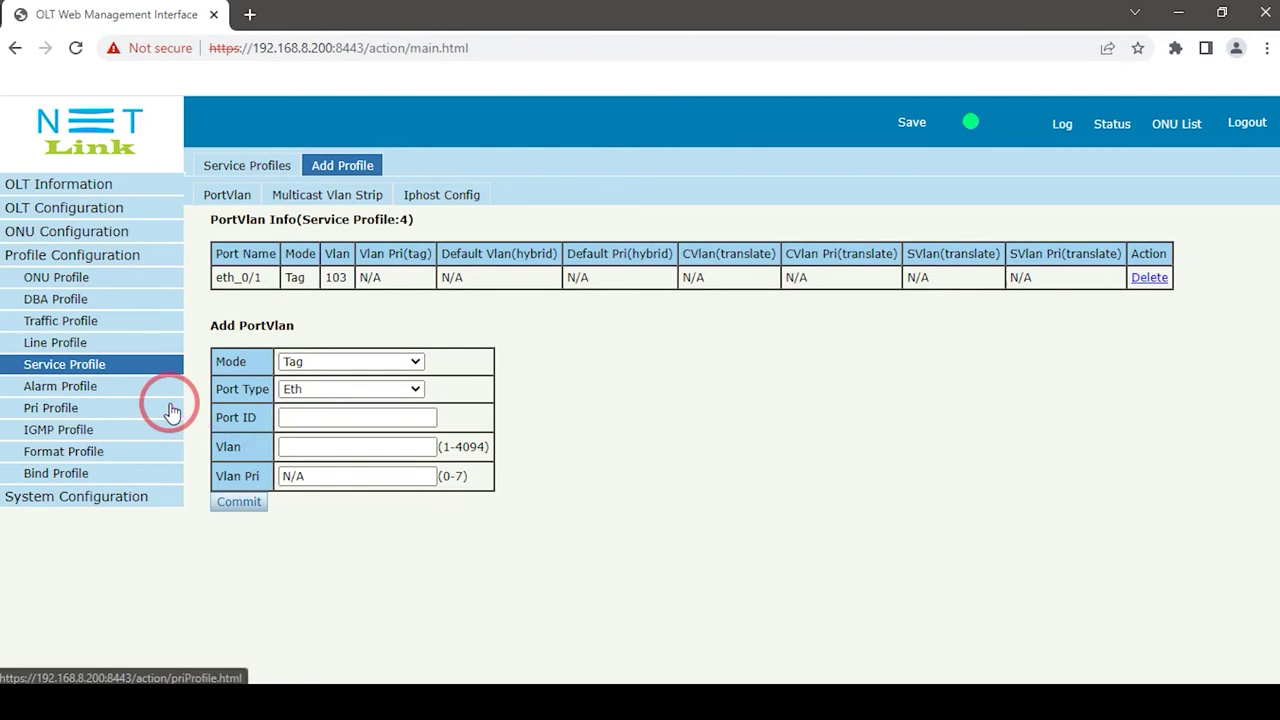
click(131, 368)
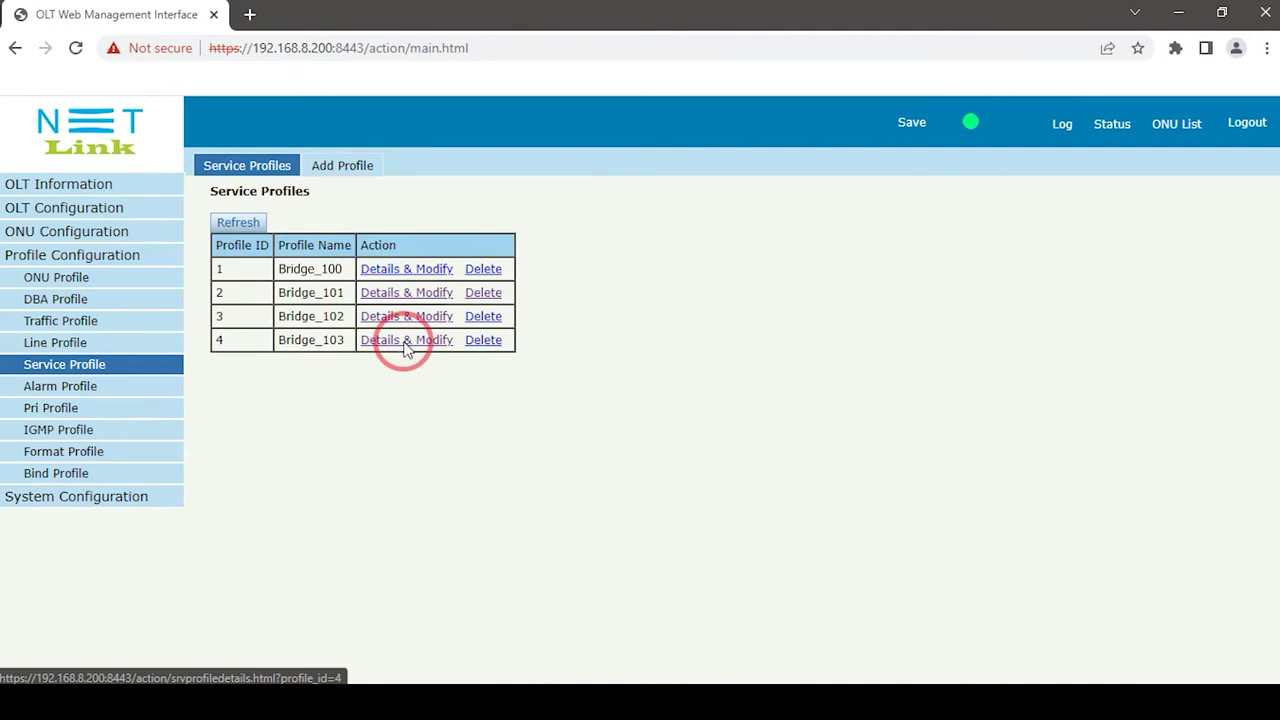
Go from OLT Information through Profile Configuration to the empty Line Profile list.
click(57, 186)
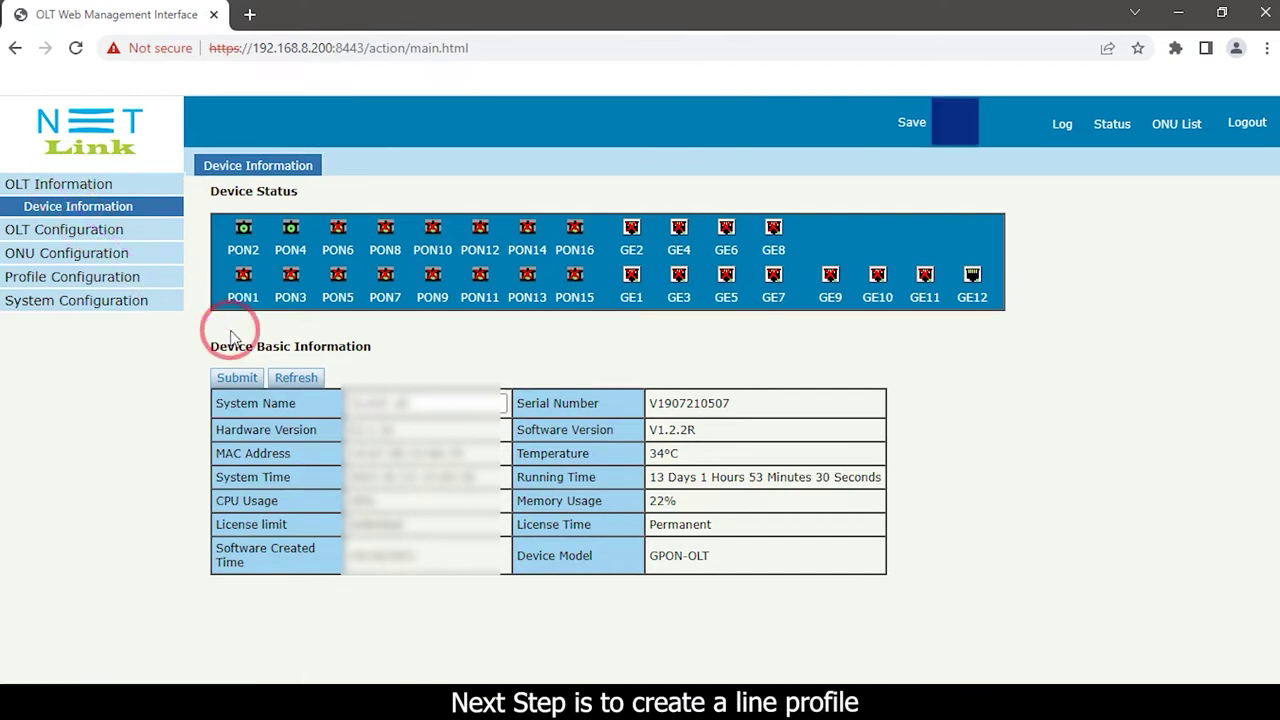
click(97, 280)
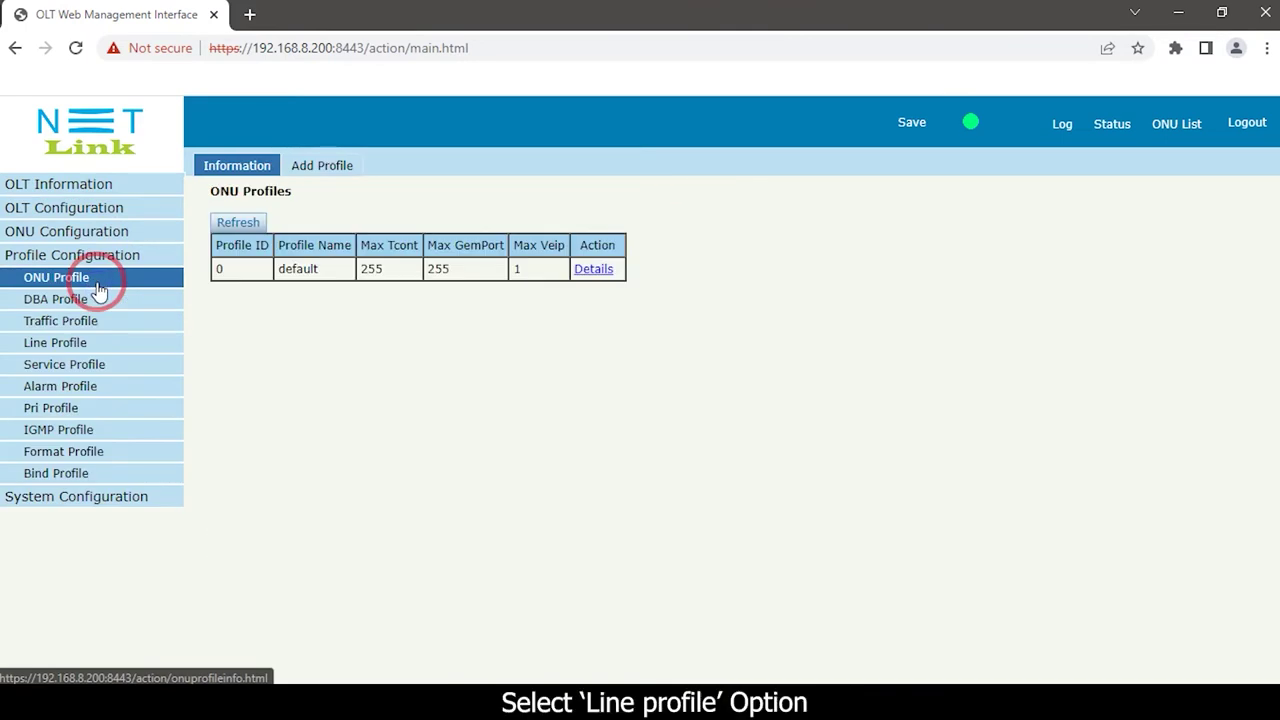
click(58, 342)
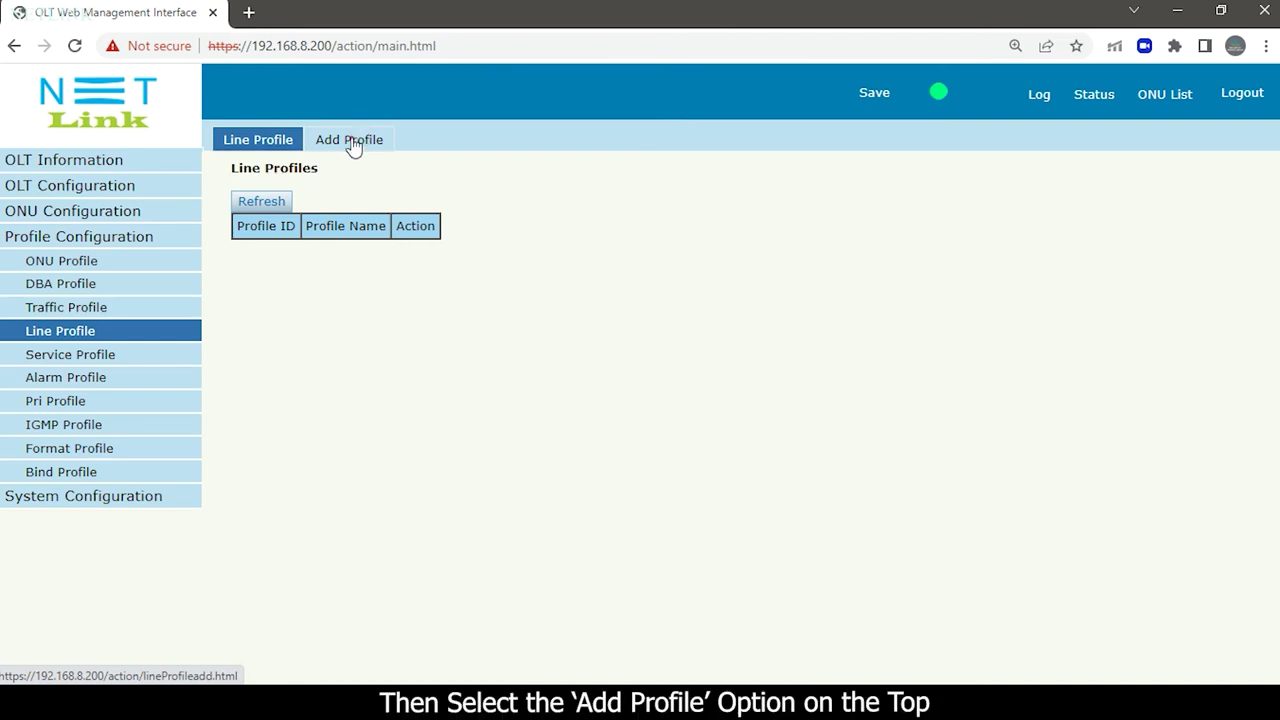
Add line profile ID 1 with the name BSNL_100_111.
click(353, 144)
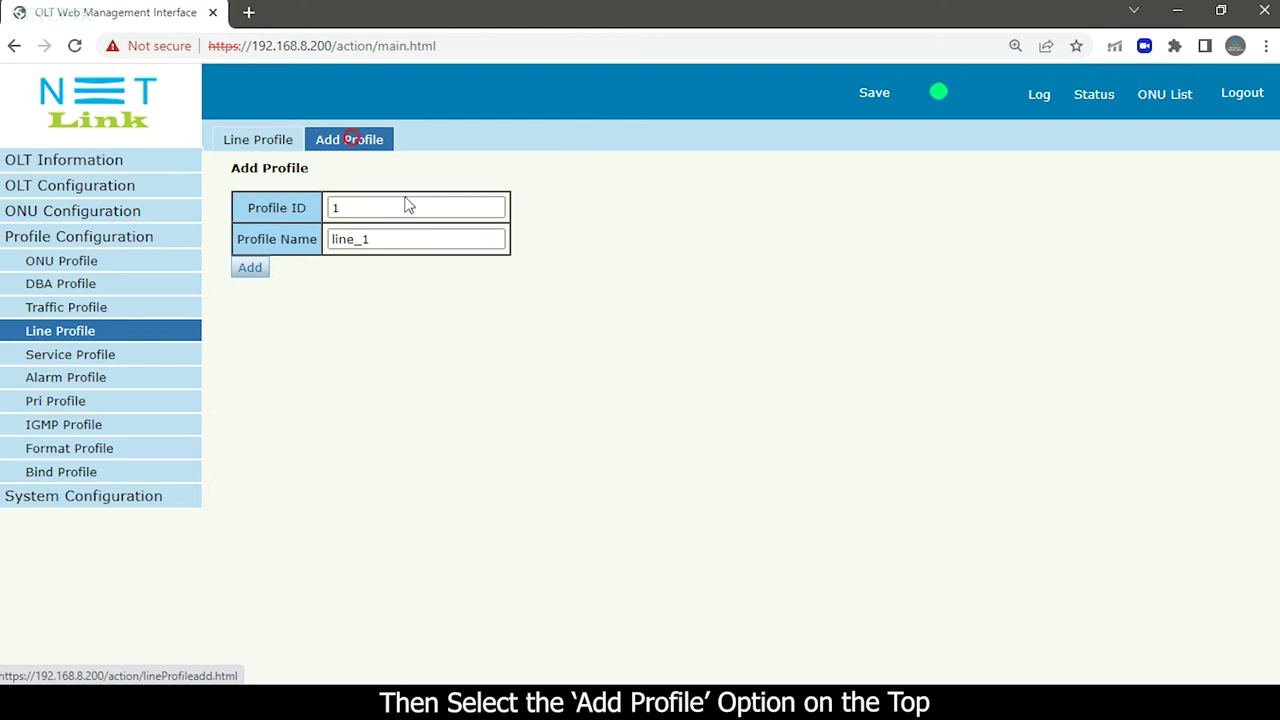
double_click(391, 240)
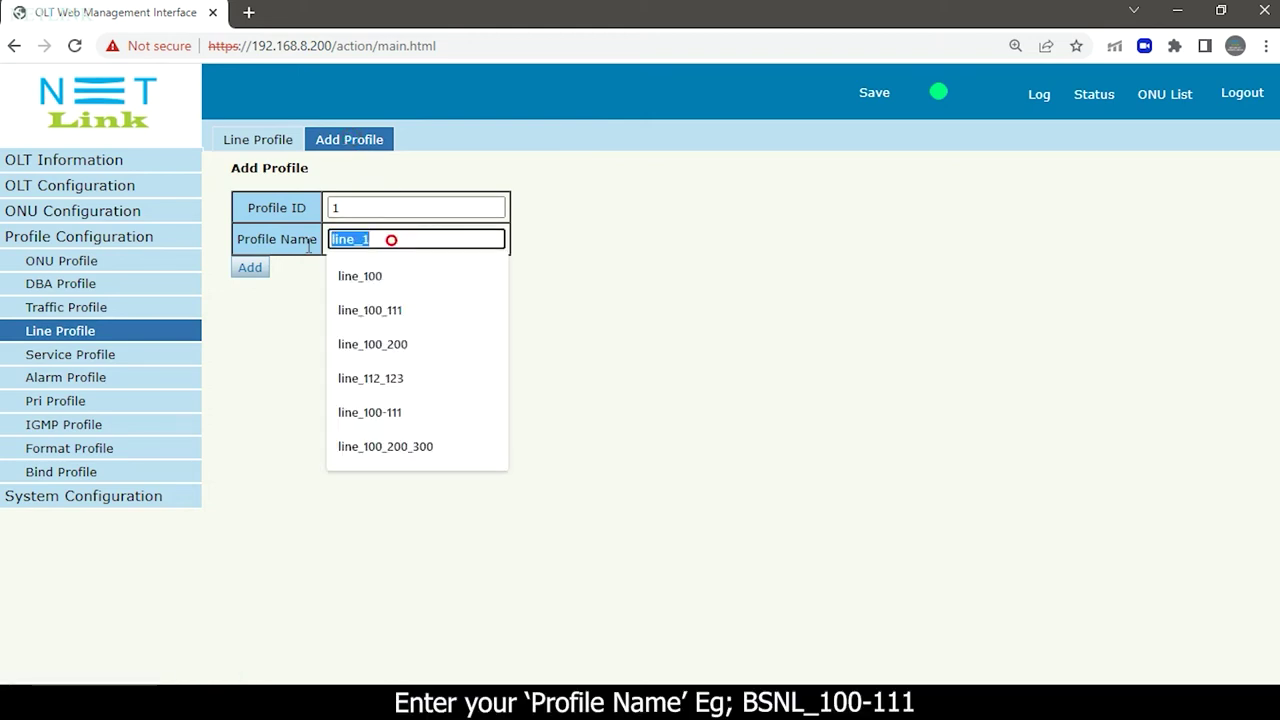
text(BSN)
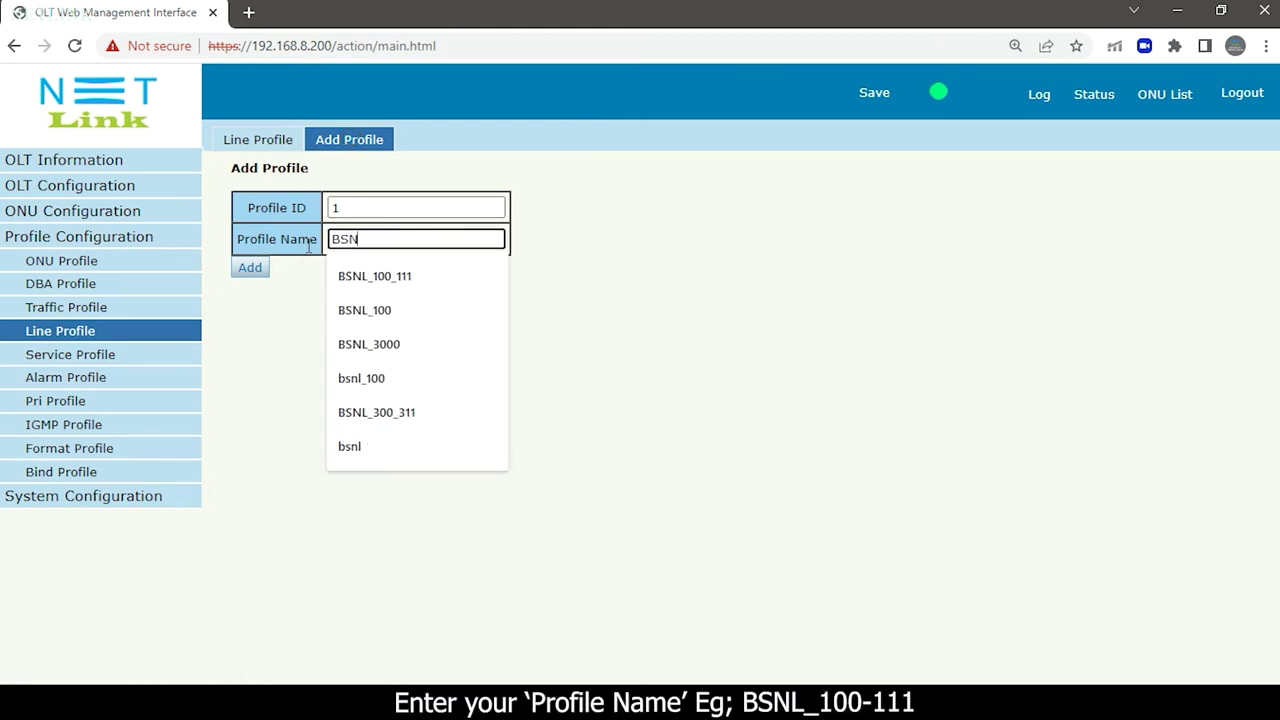
text(L_100)
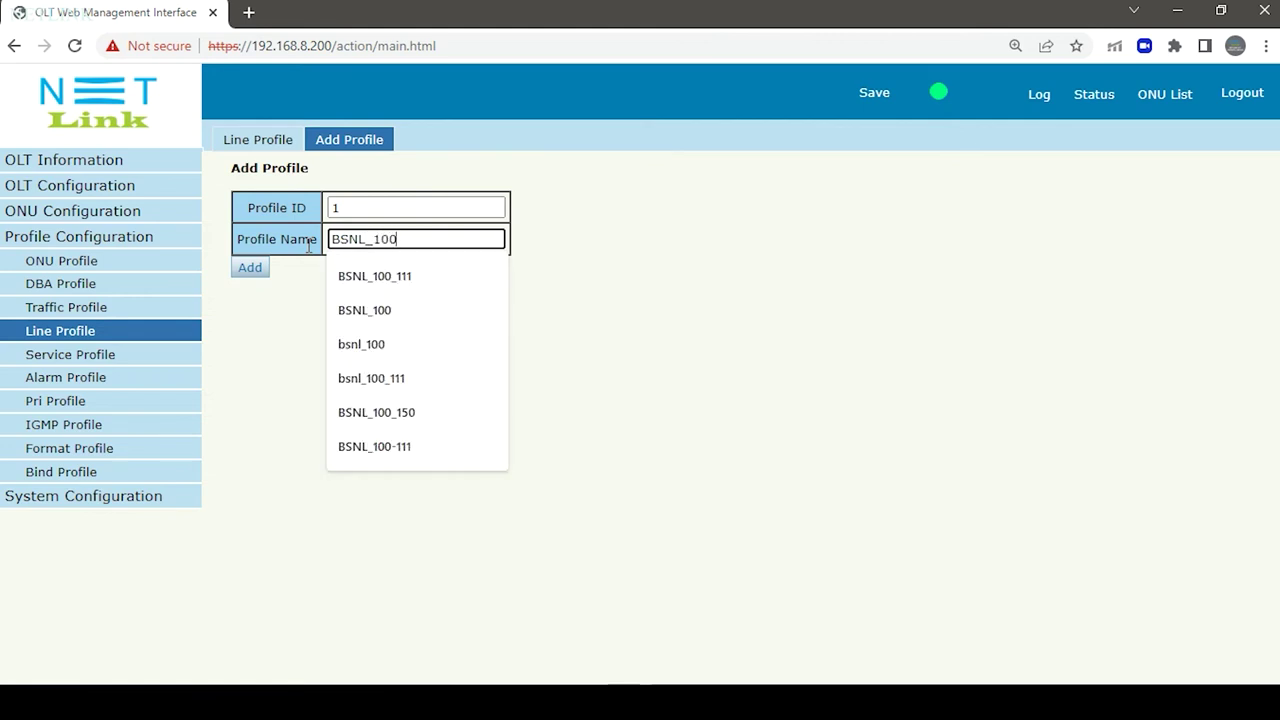
key(Down)
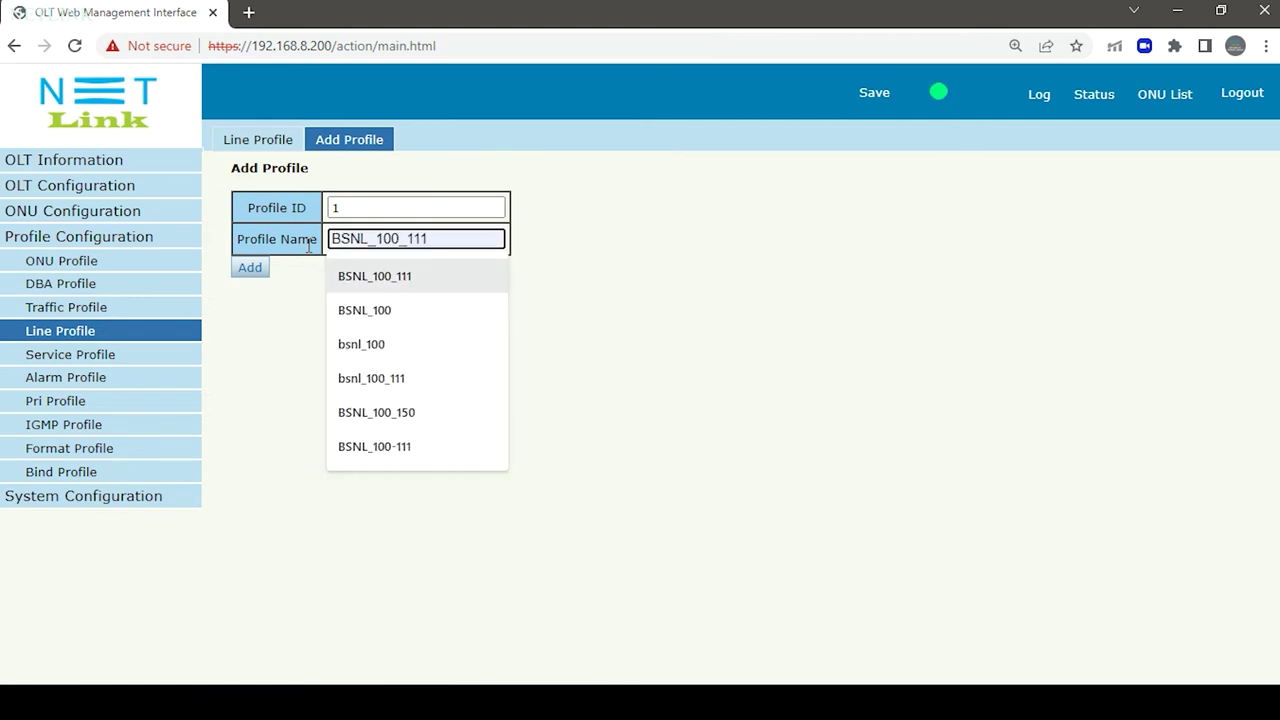
key(Return)
click(248, 270)
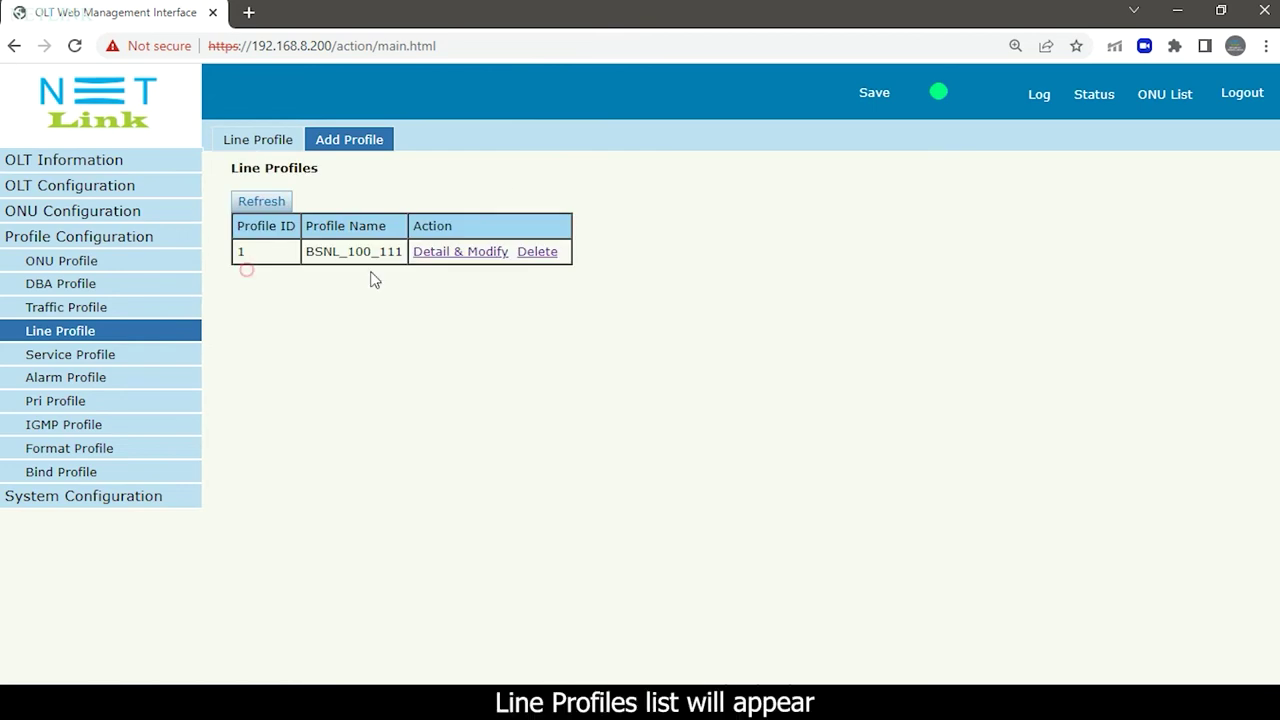
Add T-CONT 1 to line profile BSNL_100_111.
click(436, 255)
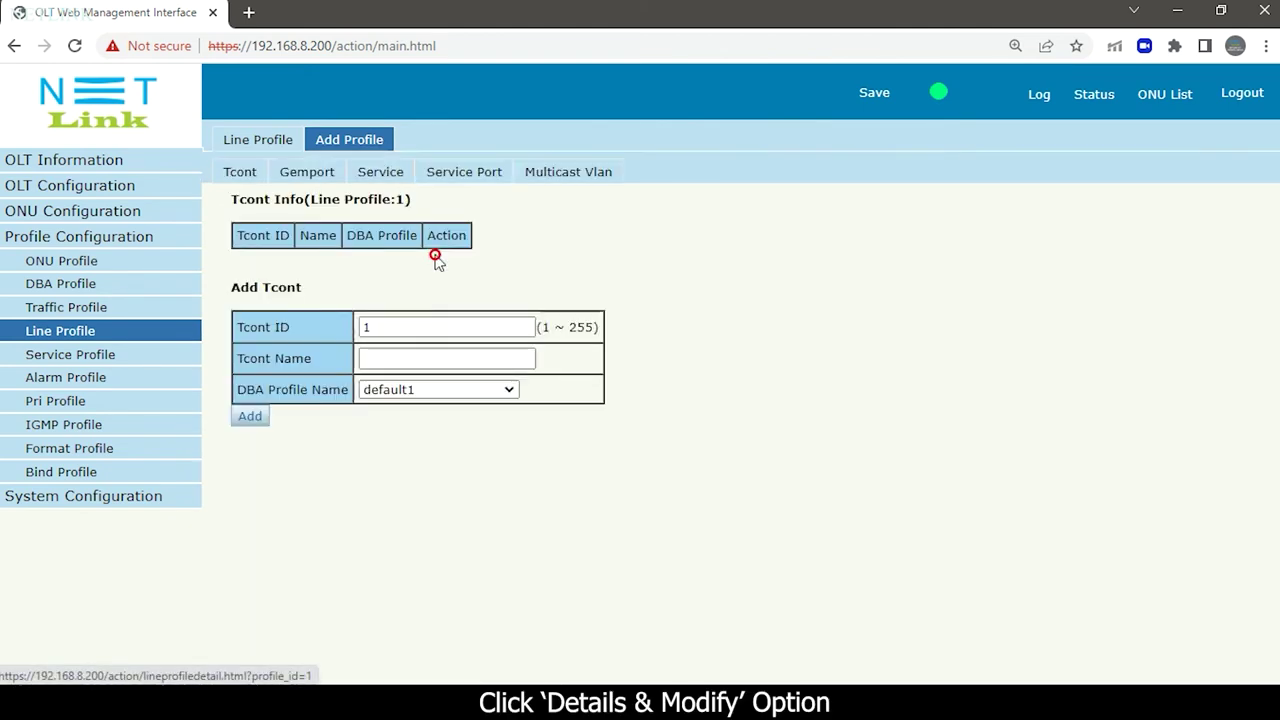
click(426, 361)
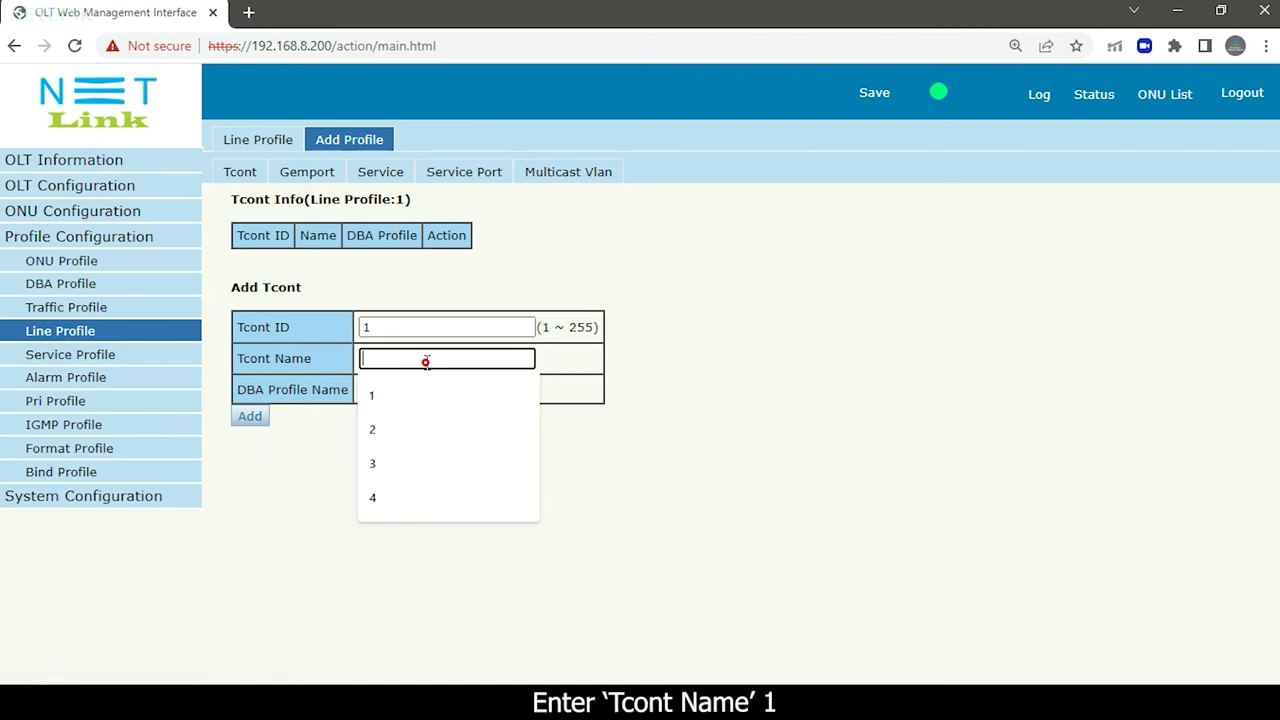
click(385, 399)
click(254, 420)
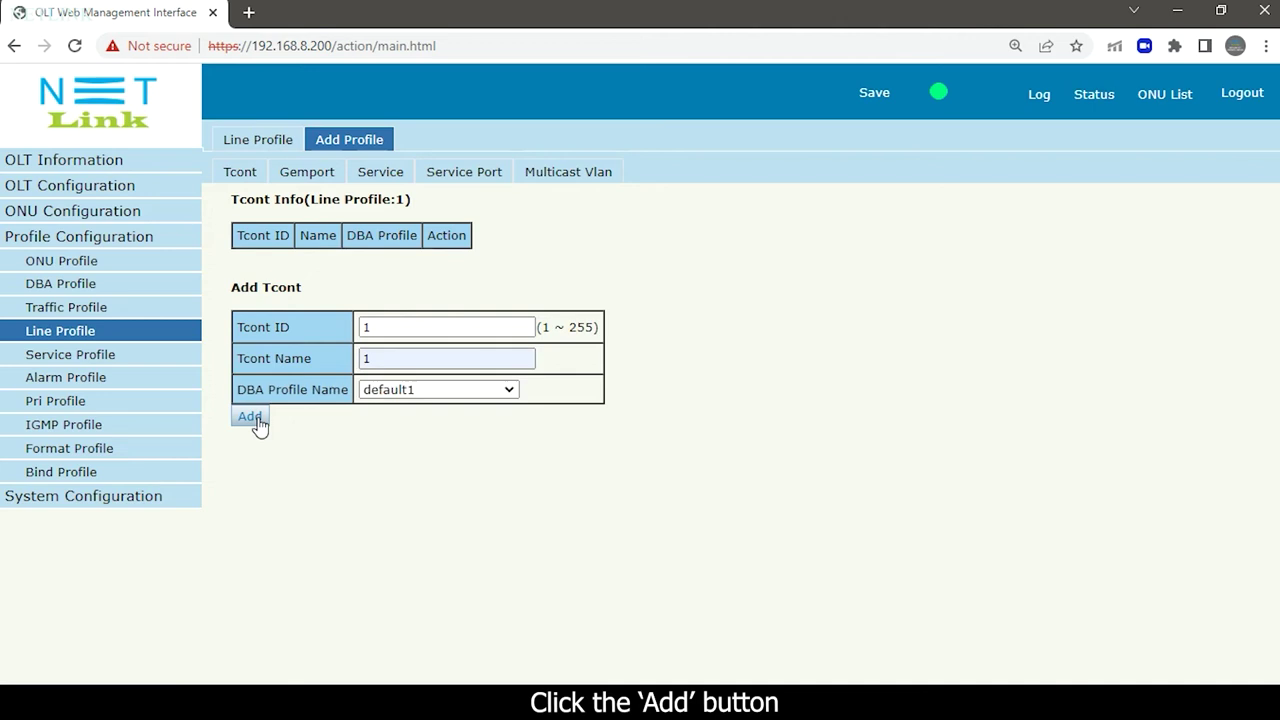
Add gemport 1 to the line profile.
click(295, 175)
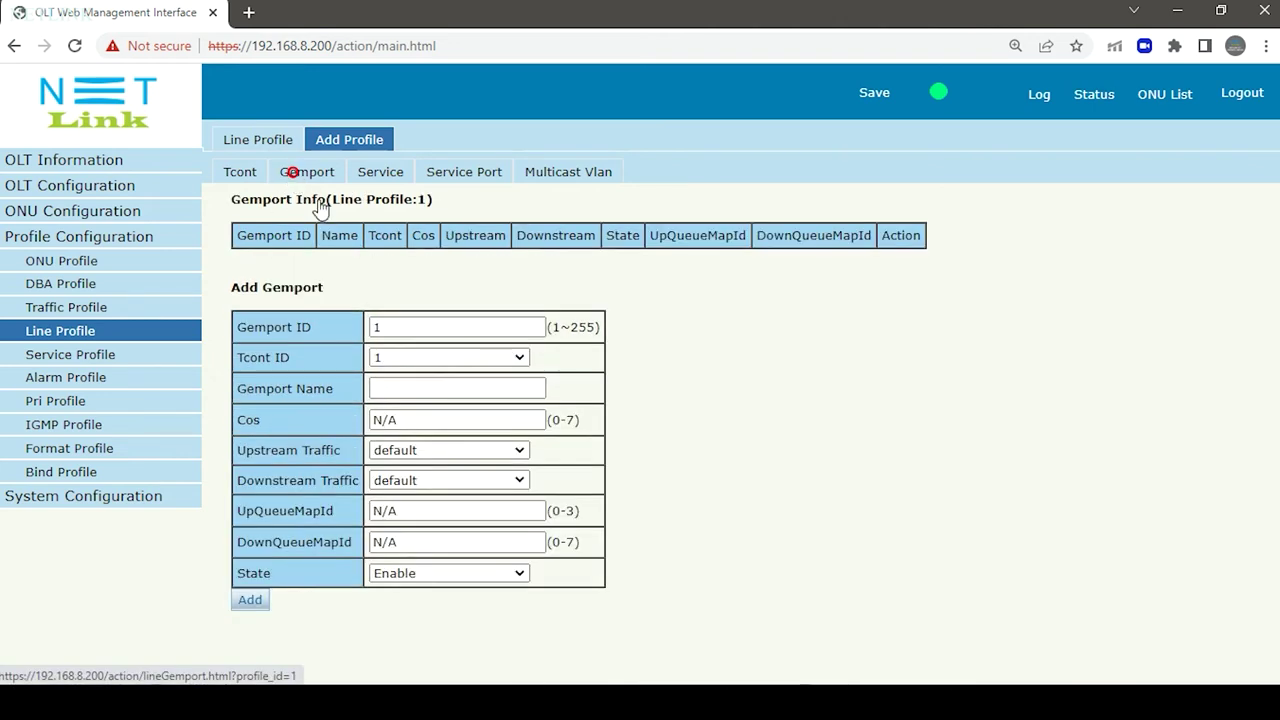
click(407, 386)
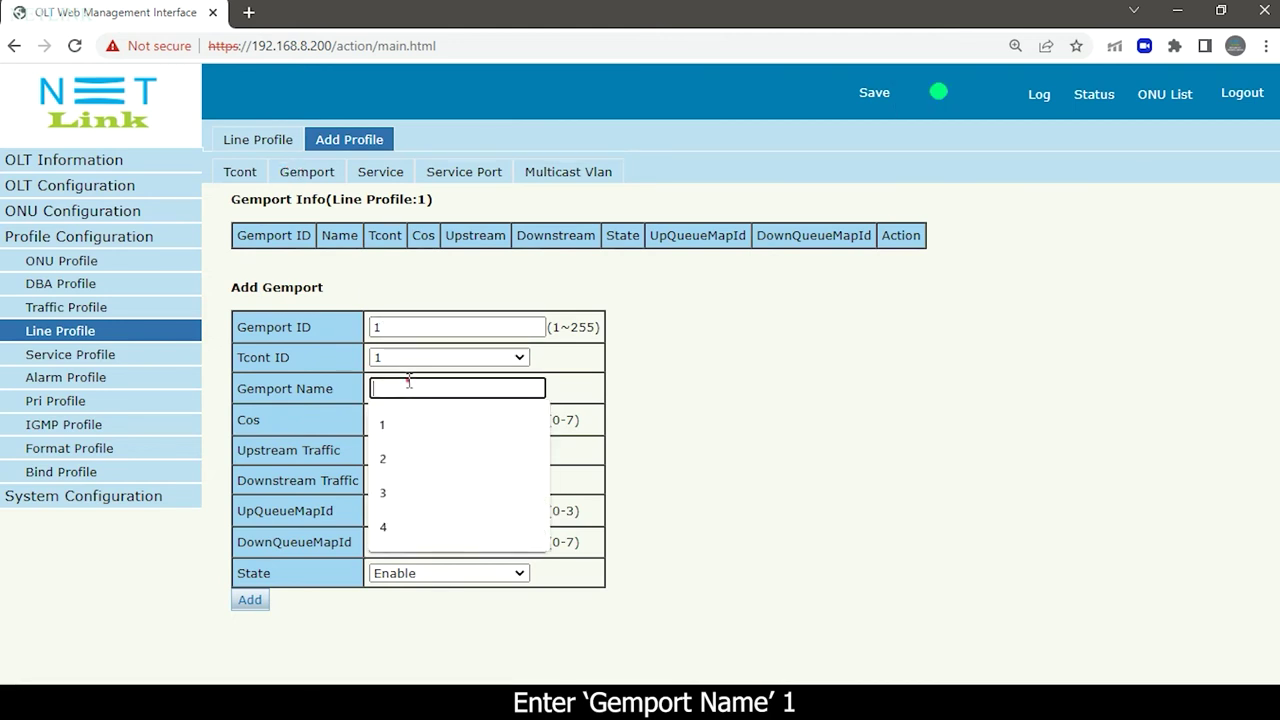
click(386, 424)
click(252, 603)
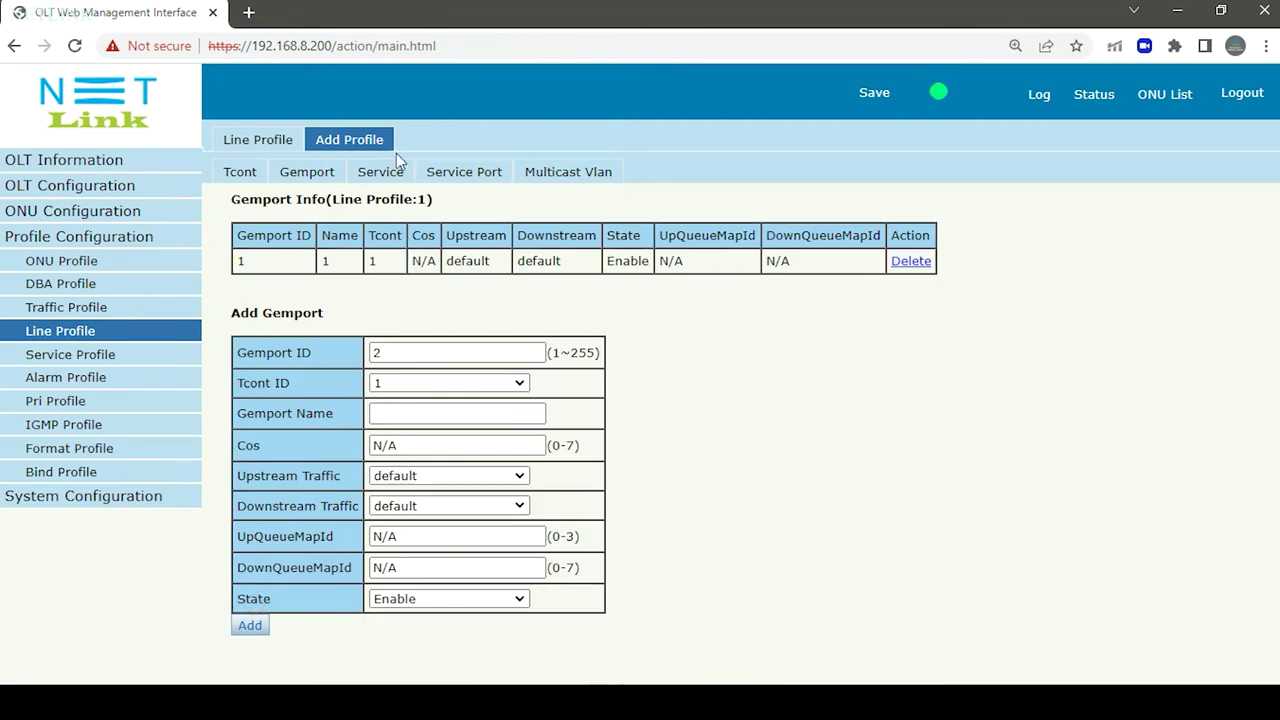
Add tagged service ser_1 covering VLAN list 100-111.
click(399, 168)
click(401, 419)
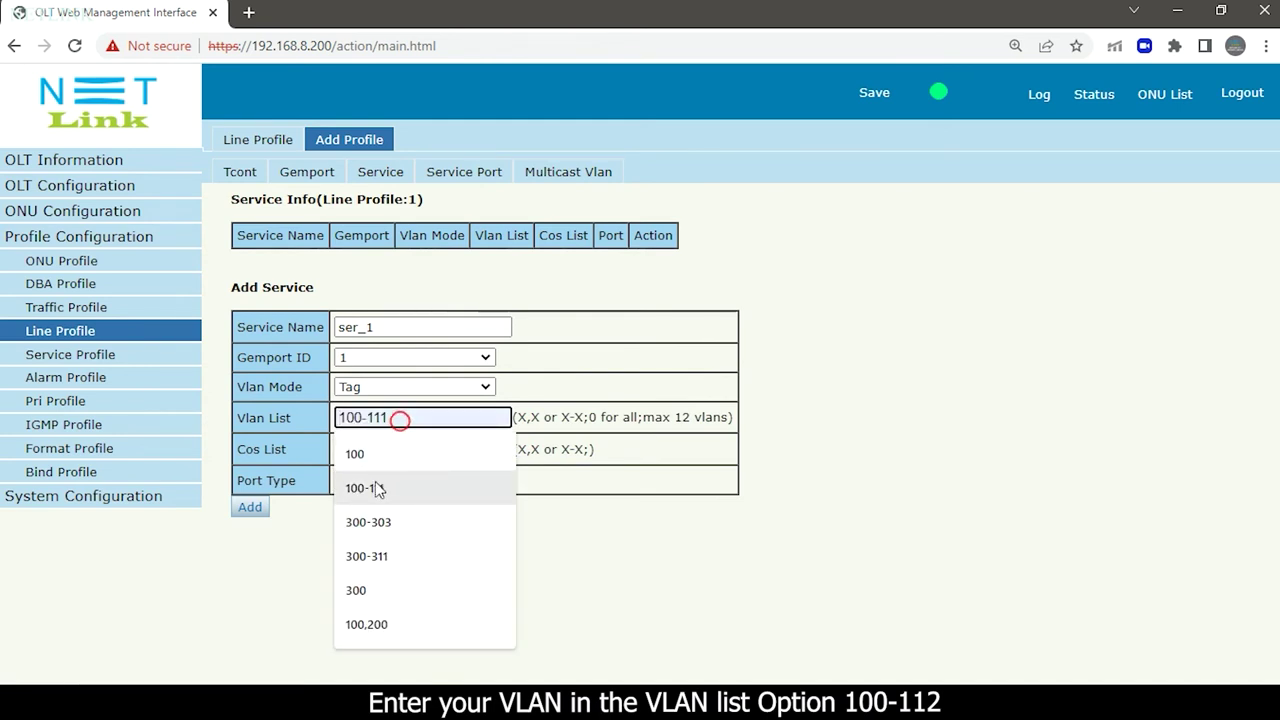
click(372, 487)
click(386, 415)
click(388, 497)
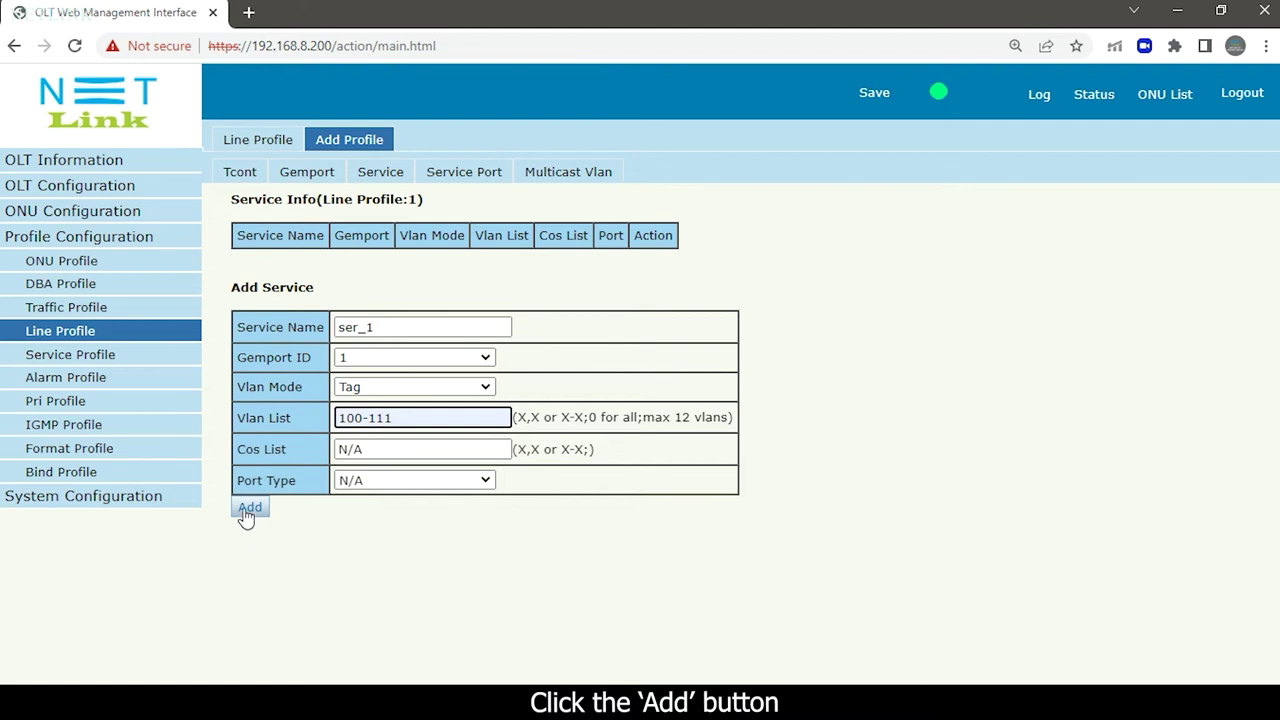
click(245, 509)
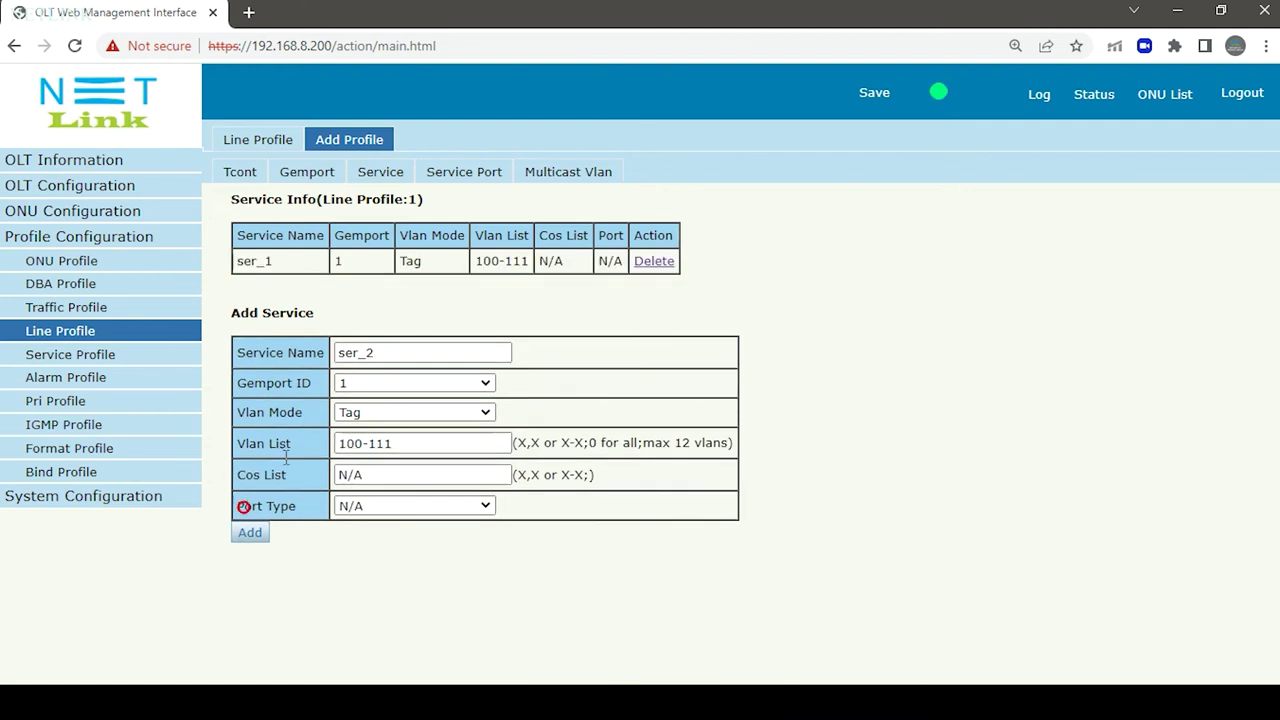
Add Cvlan service ports for VLANs 100, 101 and 102 with matching translate VLANs.
click(435, 175)
click(400, 418)
text(1001)
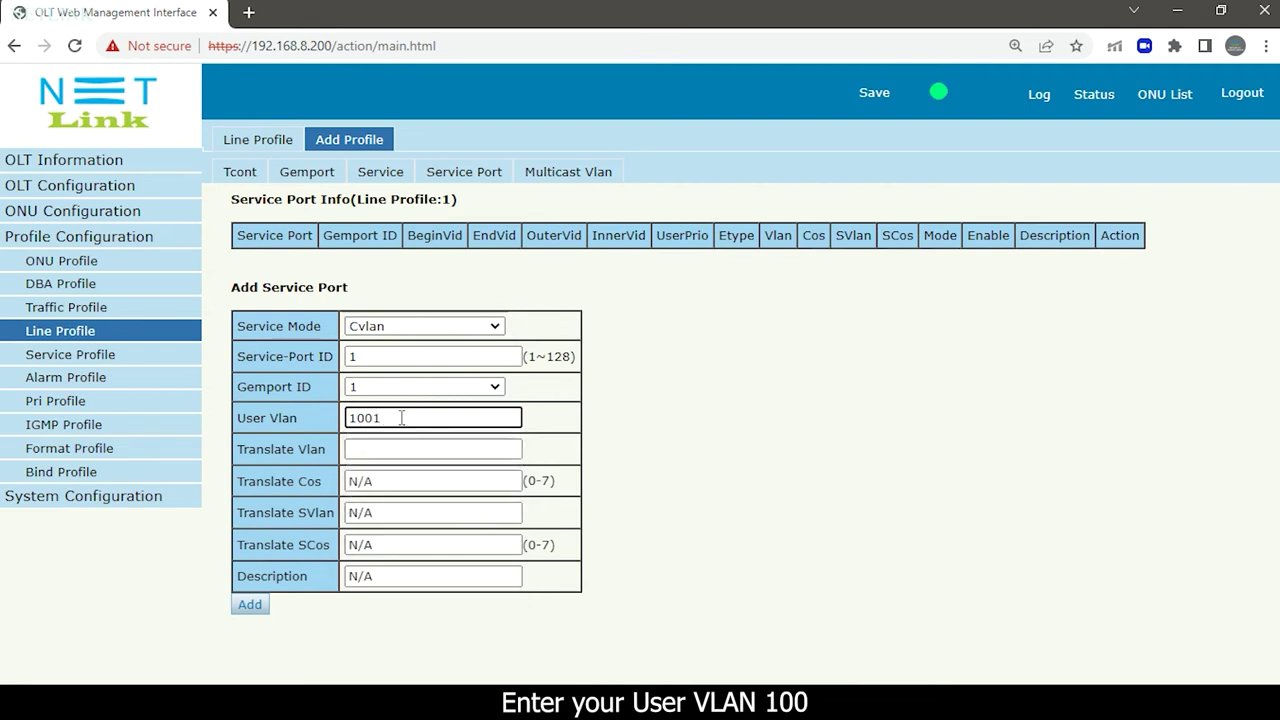
key(BackSpace)
key(Tab)
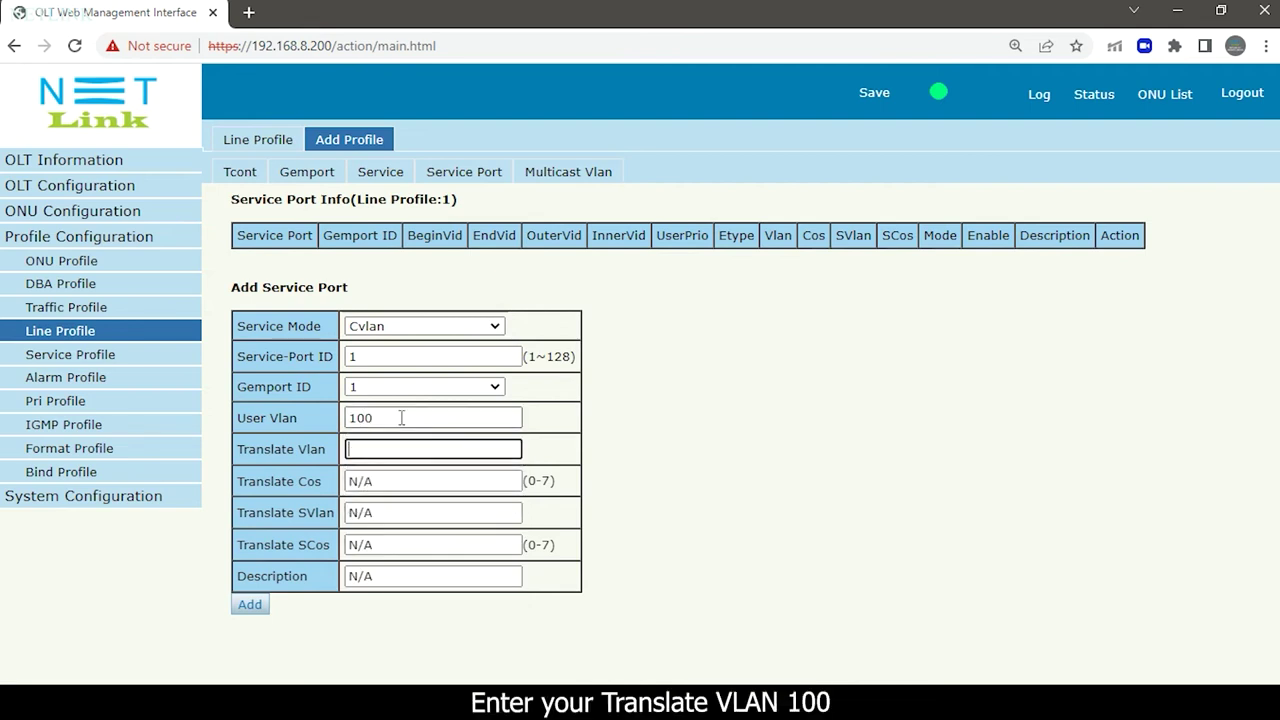
text(10)
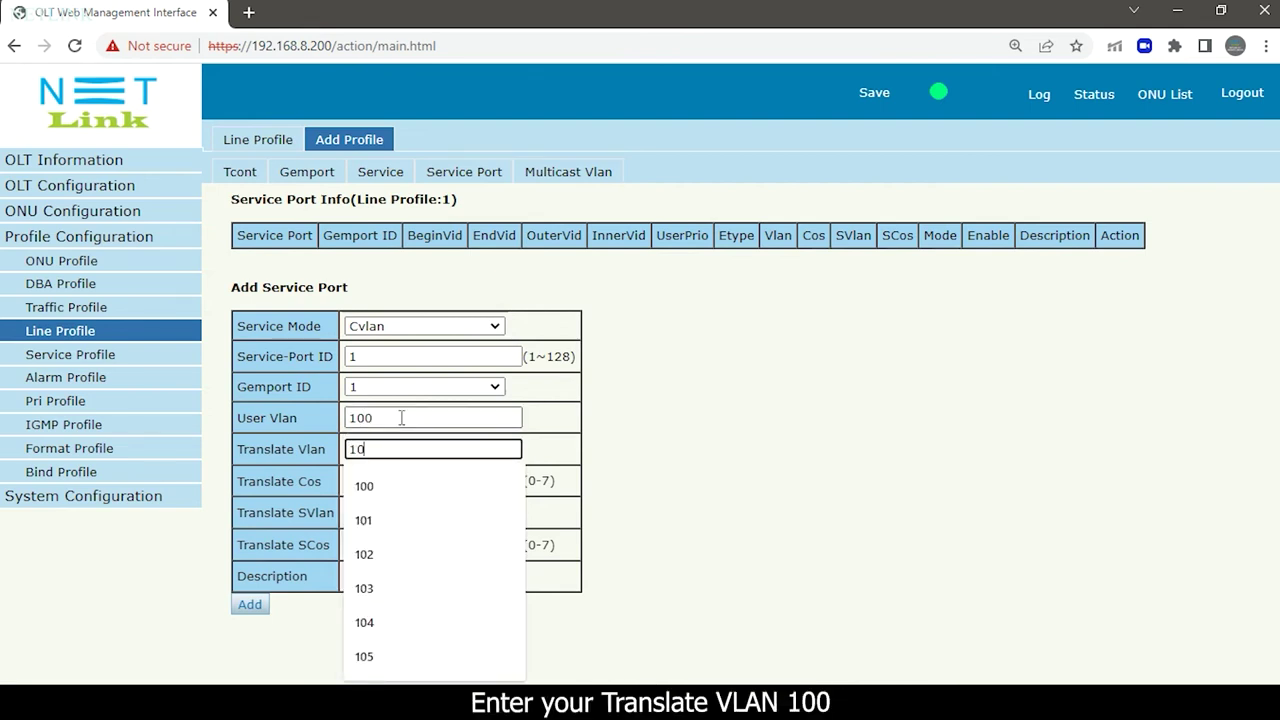
text(0)
key(Return)
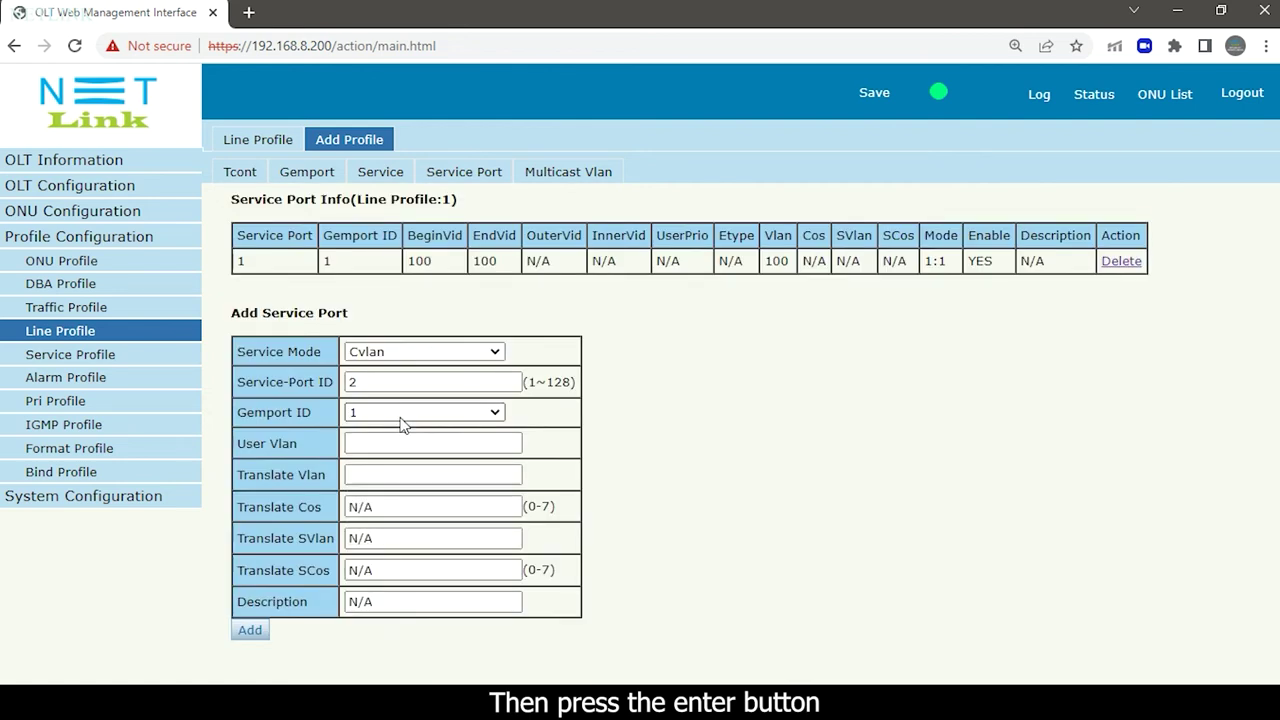
click(408, 450)
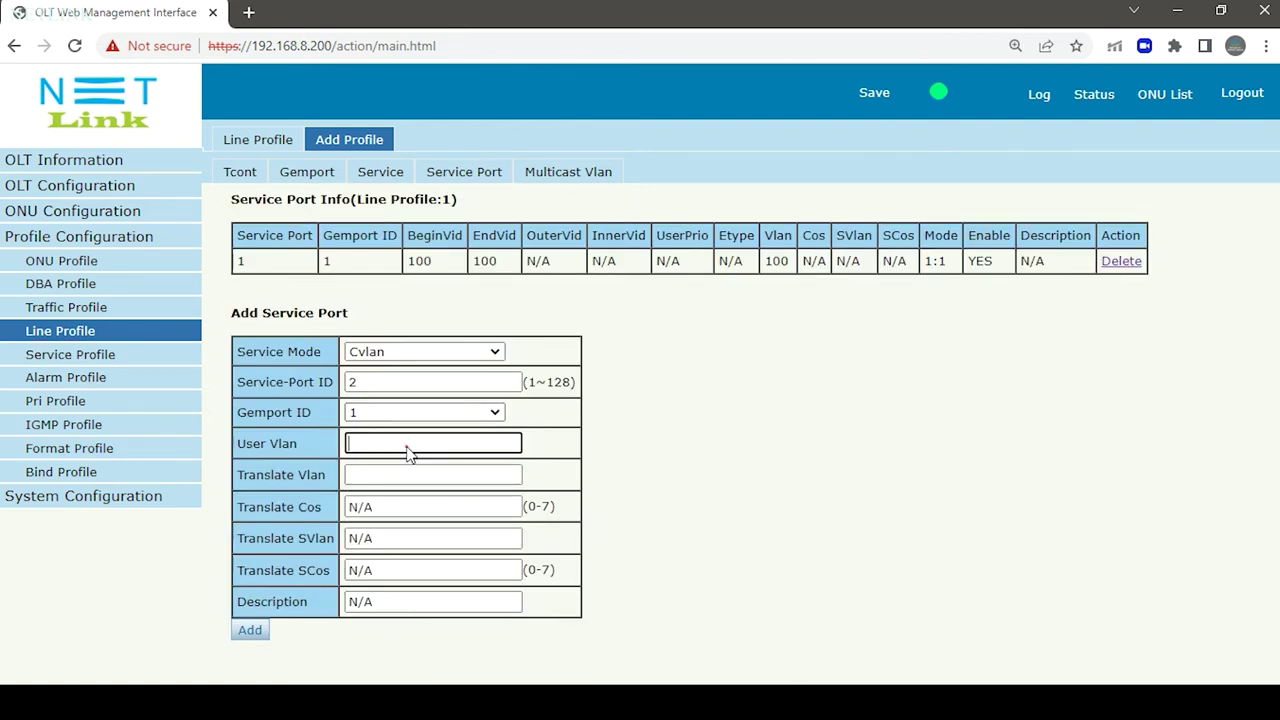
text(100)
key(Tab)
text(101)
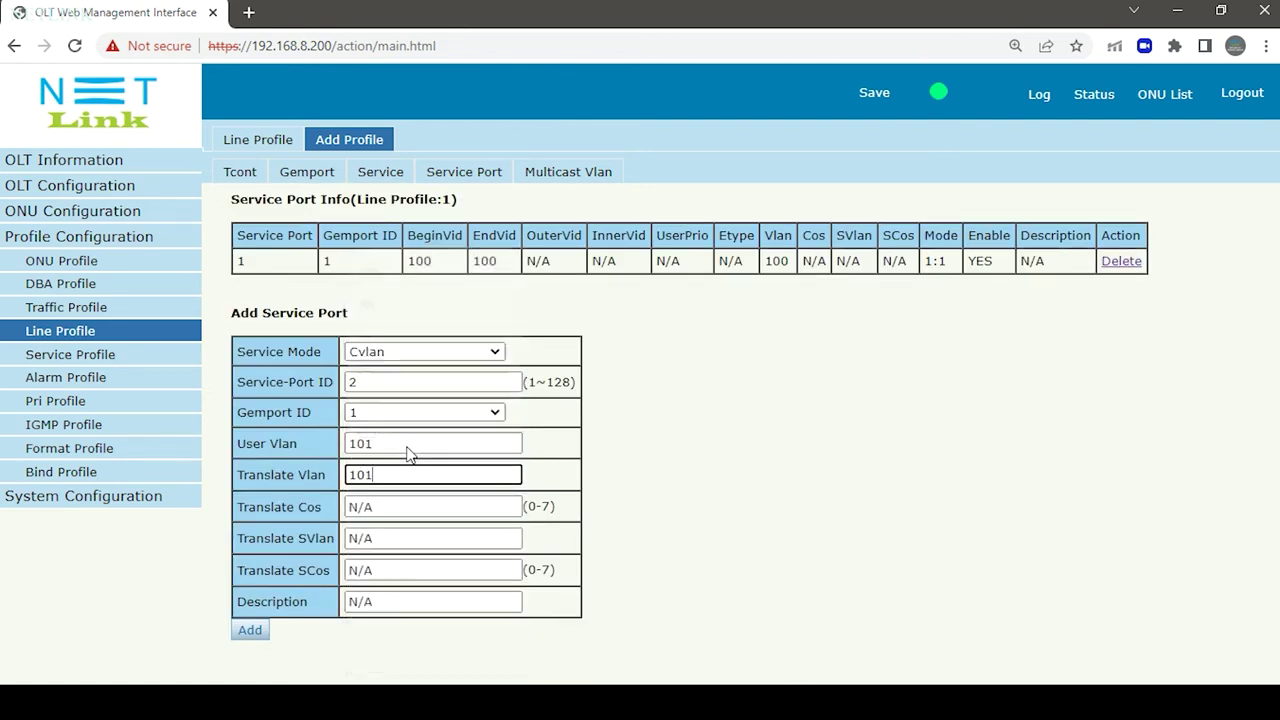
key(Return)
click(396, 477)
text(102)
key(Tab)
text(10)
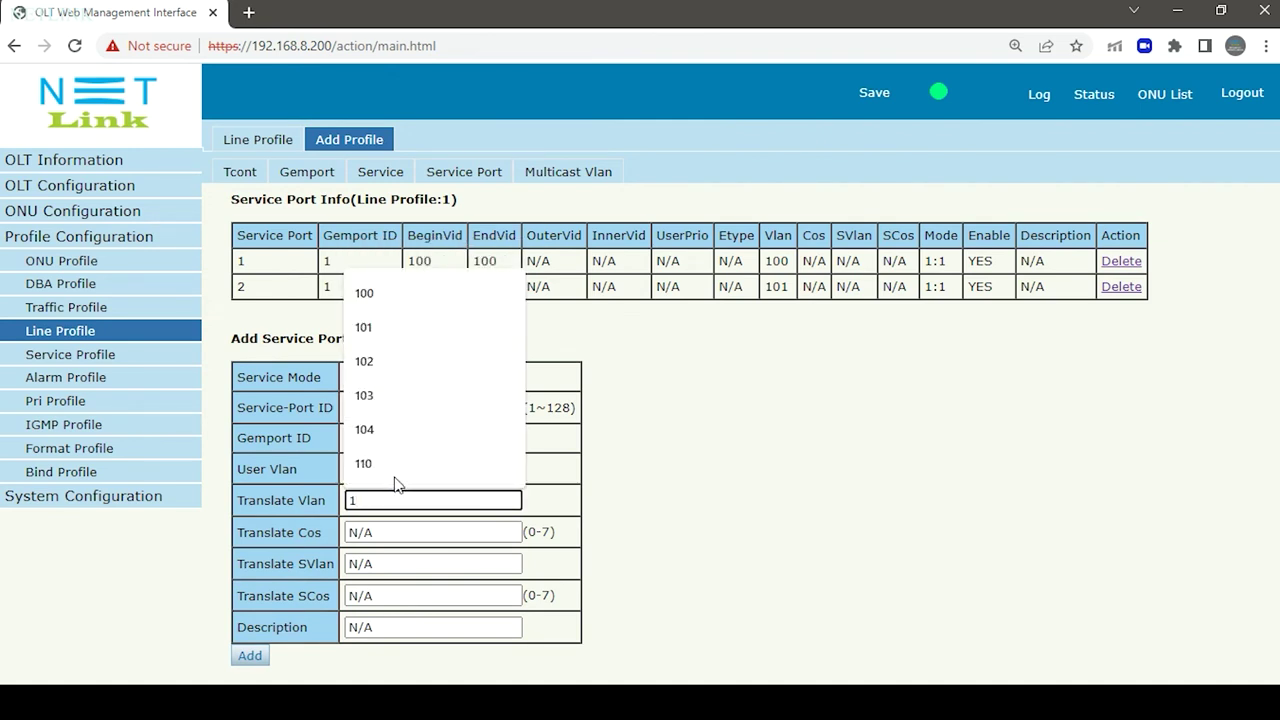
key(Escape)
click(451, 466)
click(403, 497)
text(02)
key(Return)
Add matching user/translate VLAN service ports for VLANs 103 through 108.
click(405, 494)
text(103)
key(Tab)
text(103)
key(Return)
text(104)
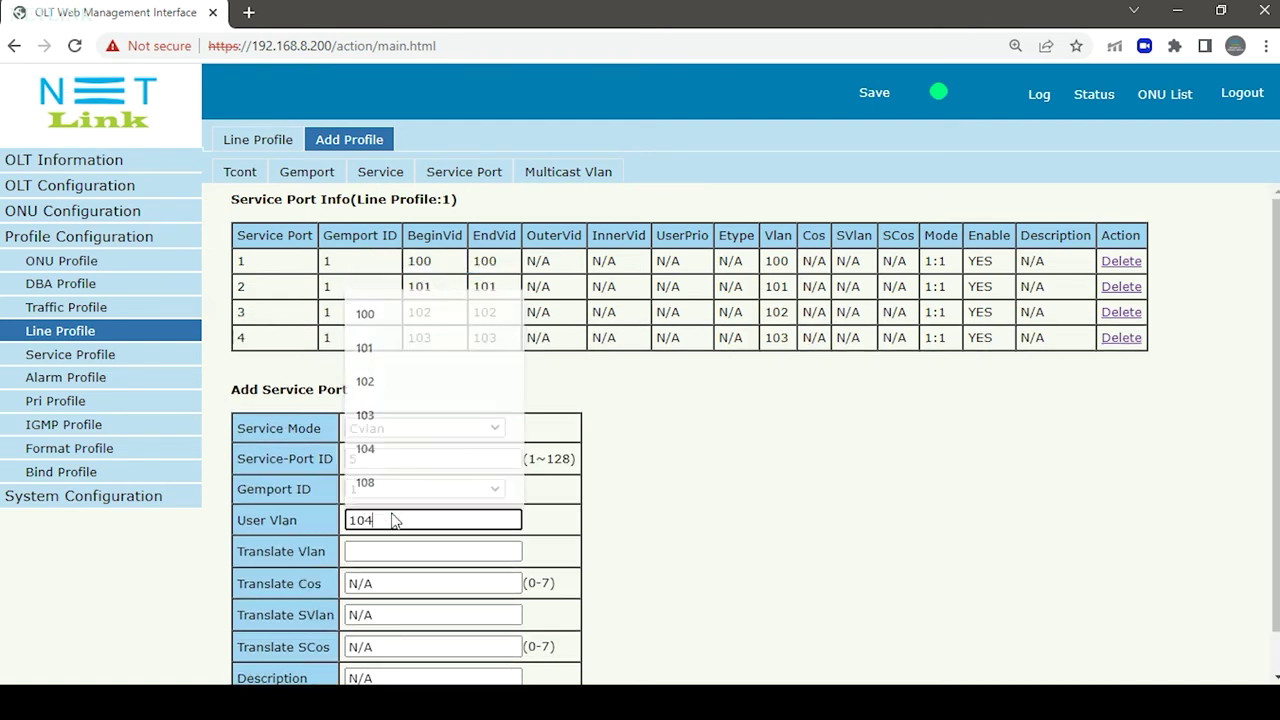
key(Tab)
text(104)
key(Return)
click(402, 549)
text(105)
key(Tab)
text(105)
key(Return)
click(396, 572)
text(106	106)
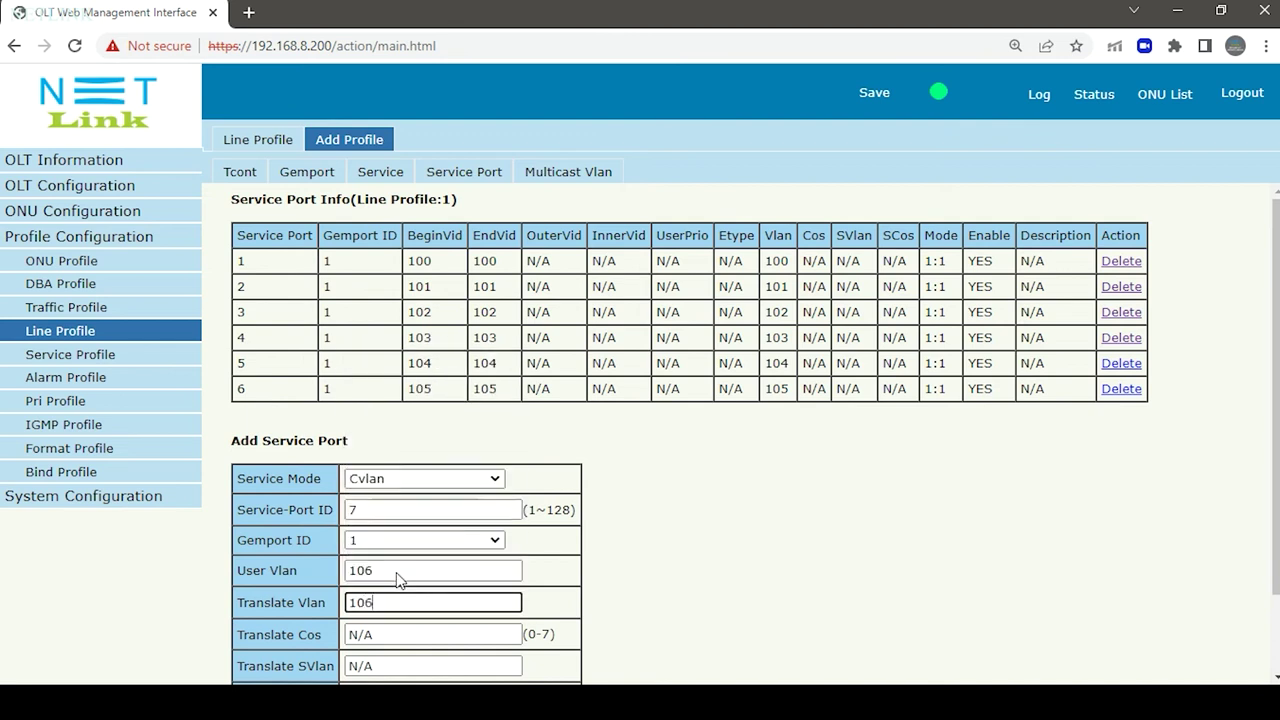
key(Return)
click(408, 596)
text(107	107)
key(Return)
click(451, 617)
text(108	108)
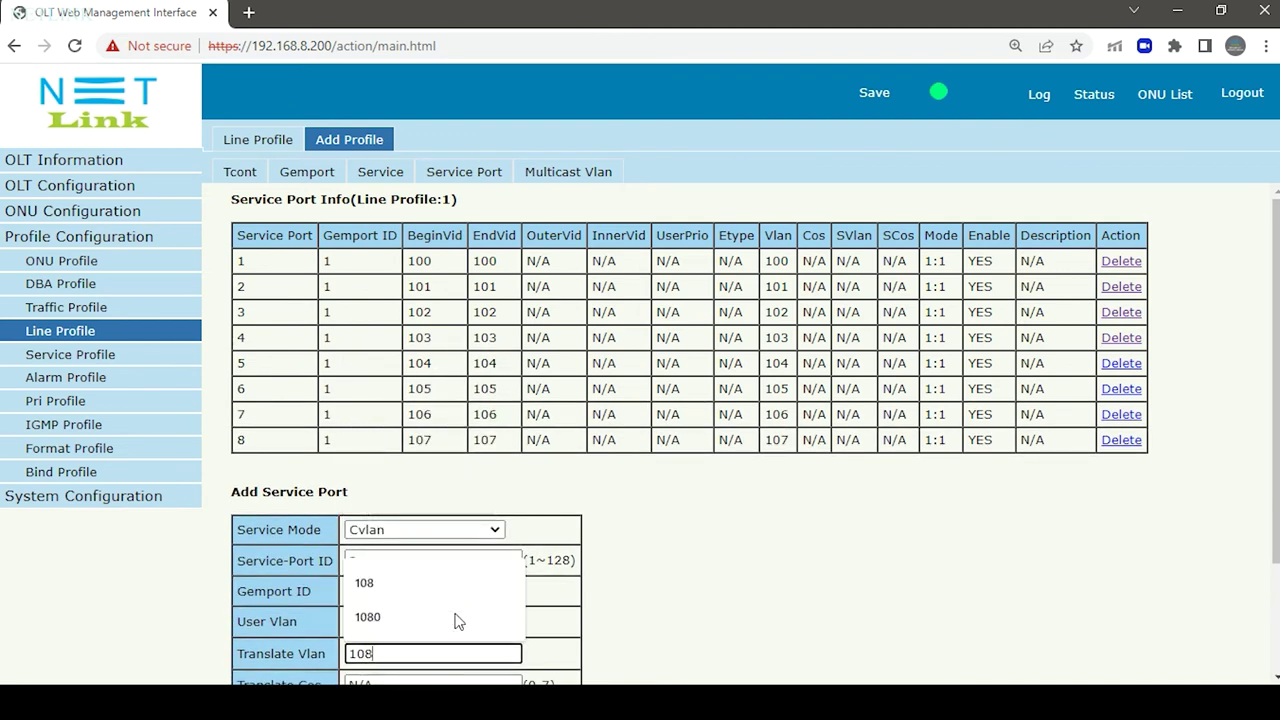
key(Return)
Add service ports for VLANs 109 and 110, then enter VLAN 111.
scroll(414, 571, down, 1)
click(414, 555)
text(109	109)
key(Return)
click(414, 486)
text(110	110)
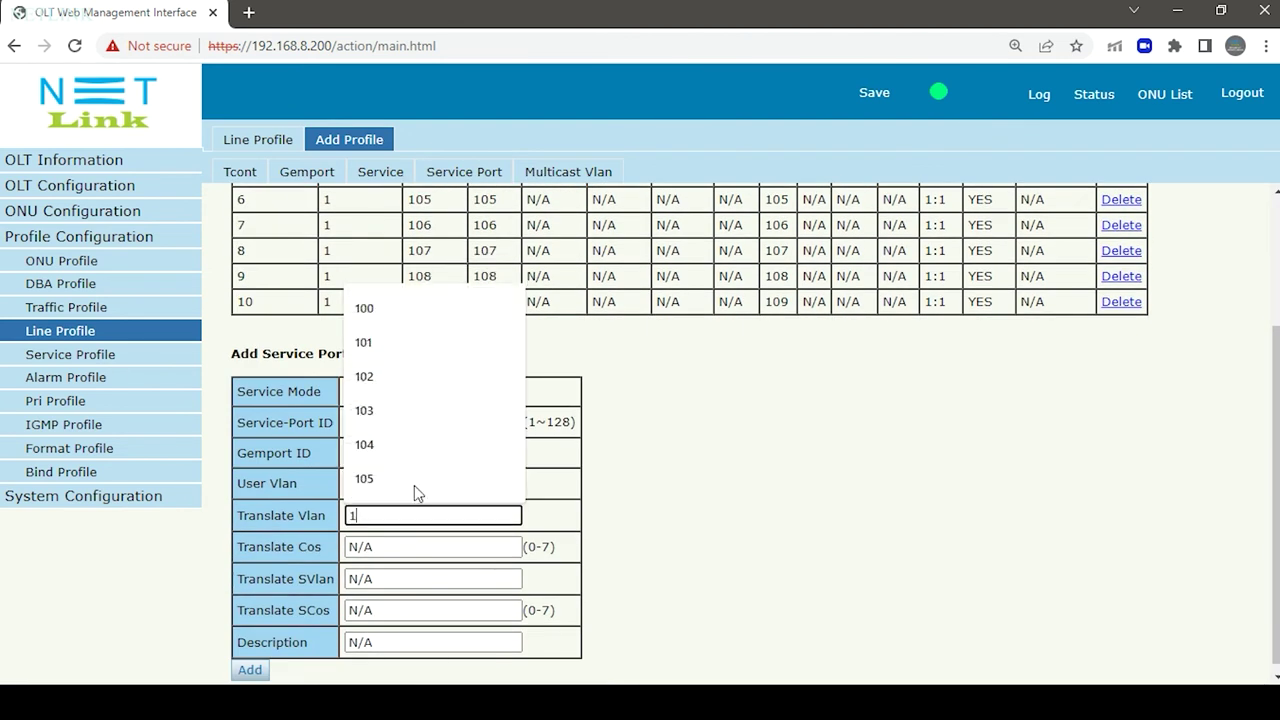
key(Return)
click(409, 603)
text(111)
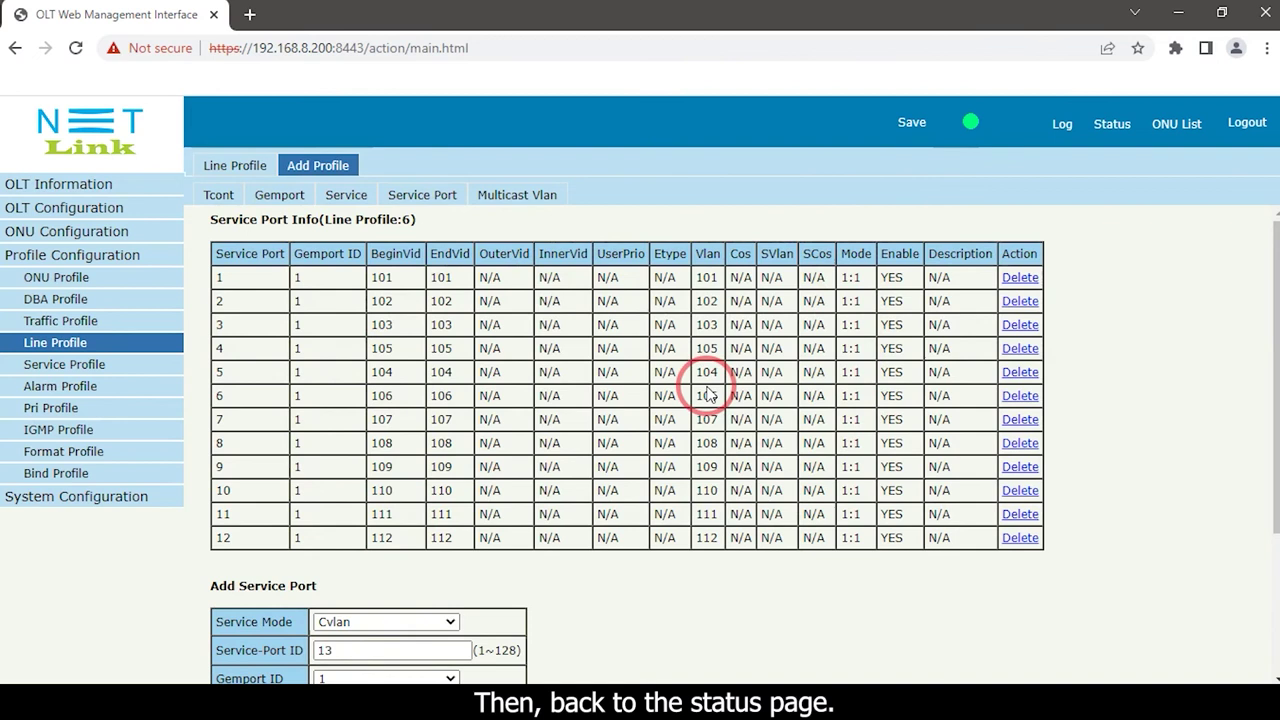
Go to OLT Information and open the ONU authorisation list for PON1.
click(84, 184)
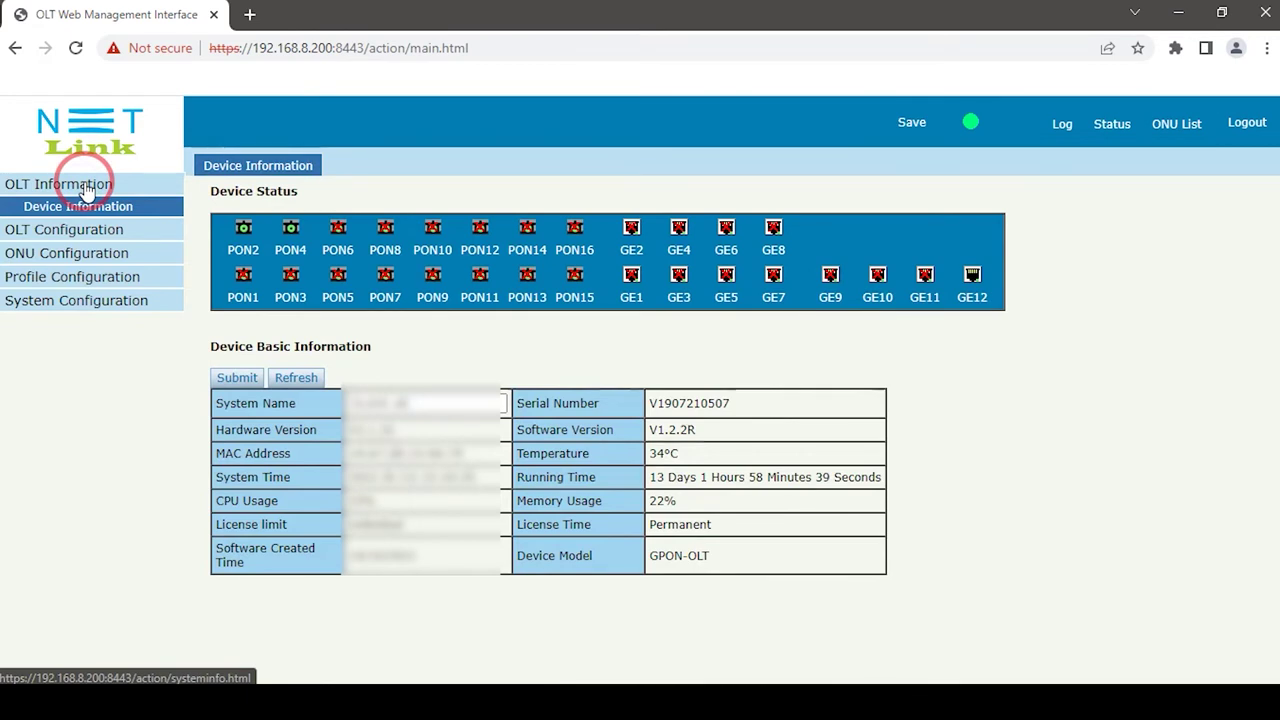
click(63, 253)
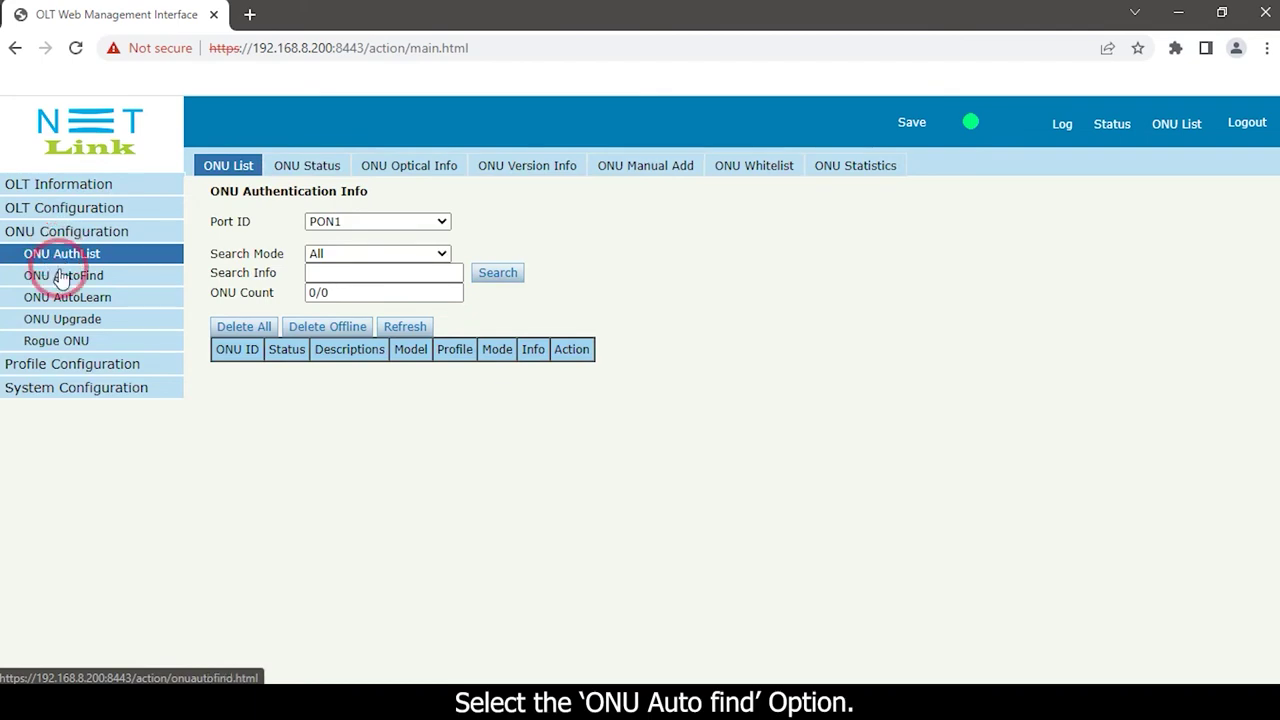
Register the first auto-discovered ONU with the 1GE ONU profile.
click(58, 277)
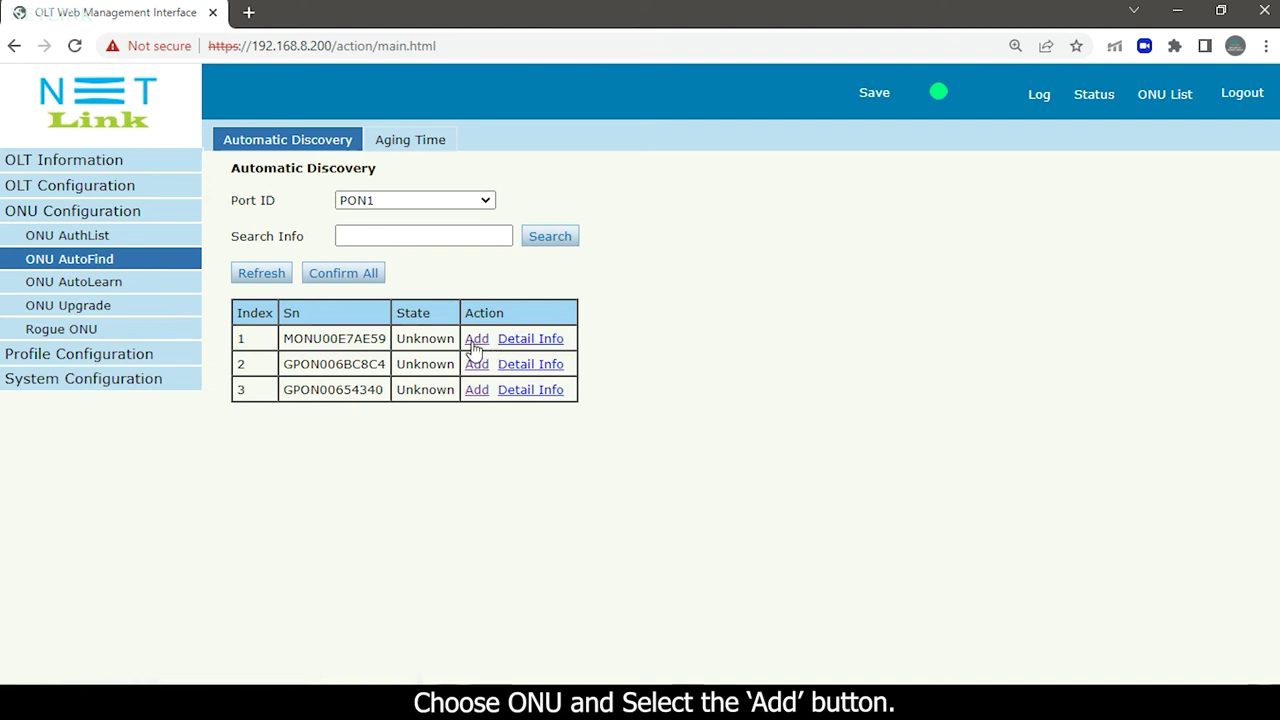
click(476, 340)
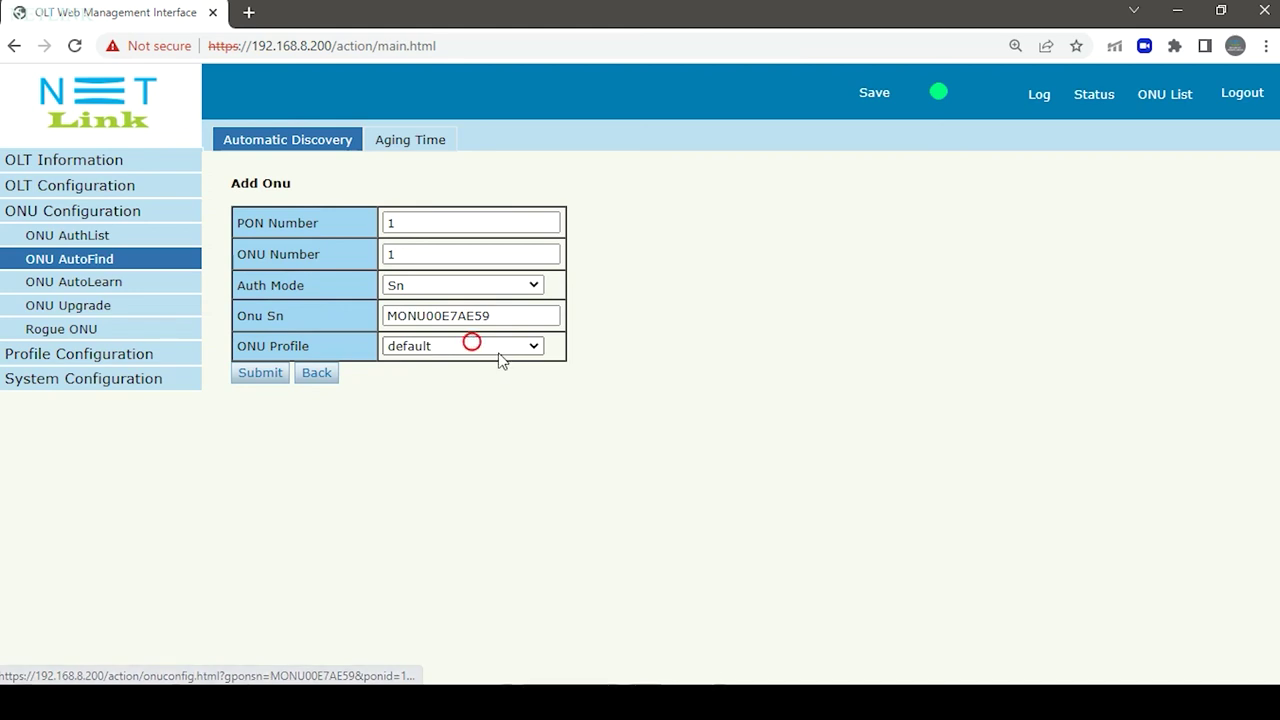
click(499, 352)
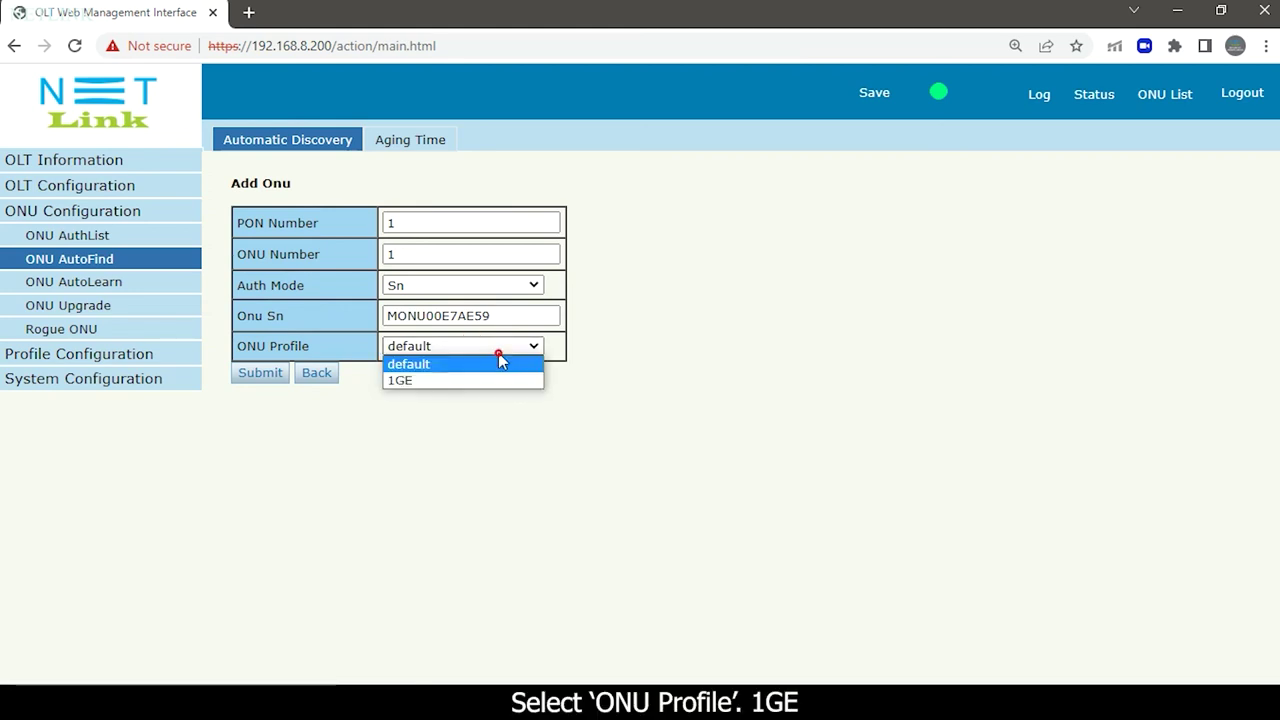
click(452, 382)
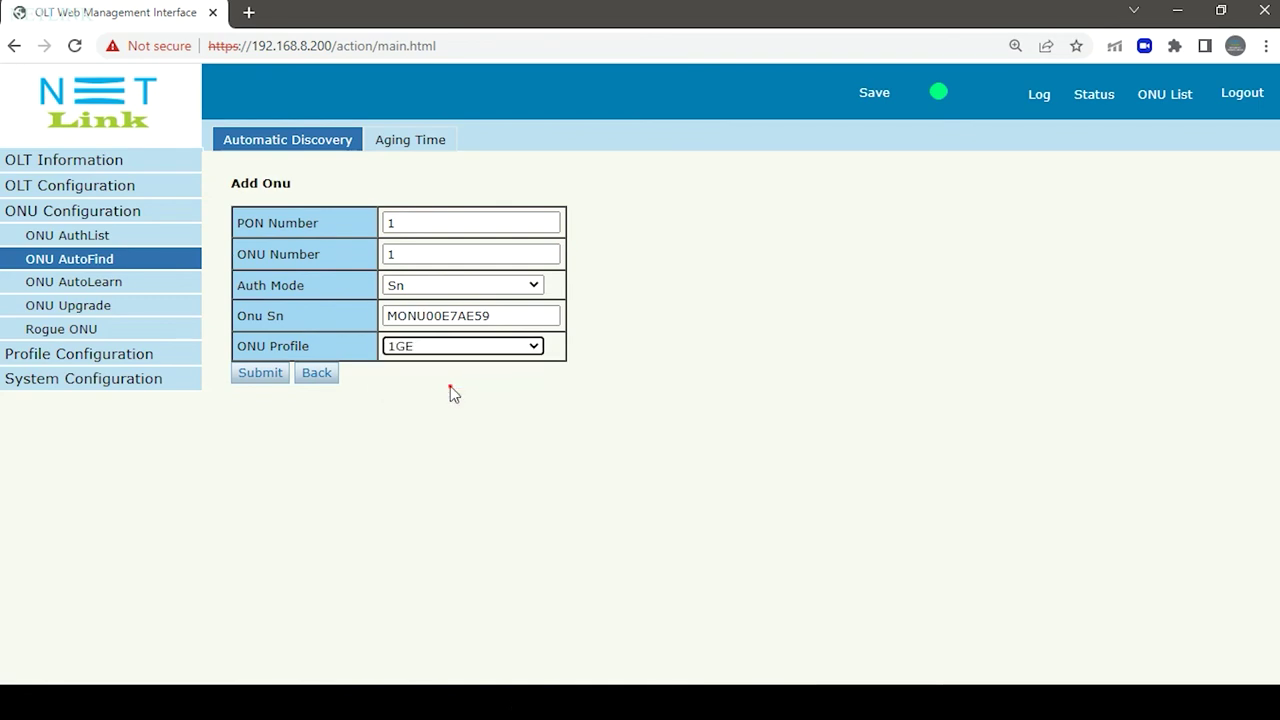
click(274, 373)
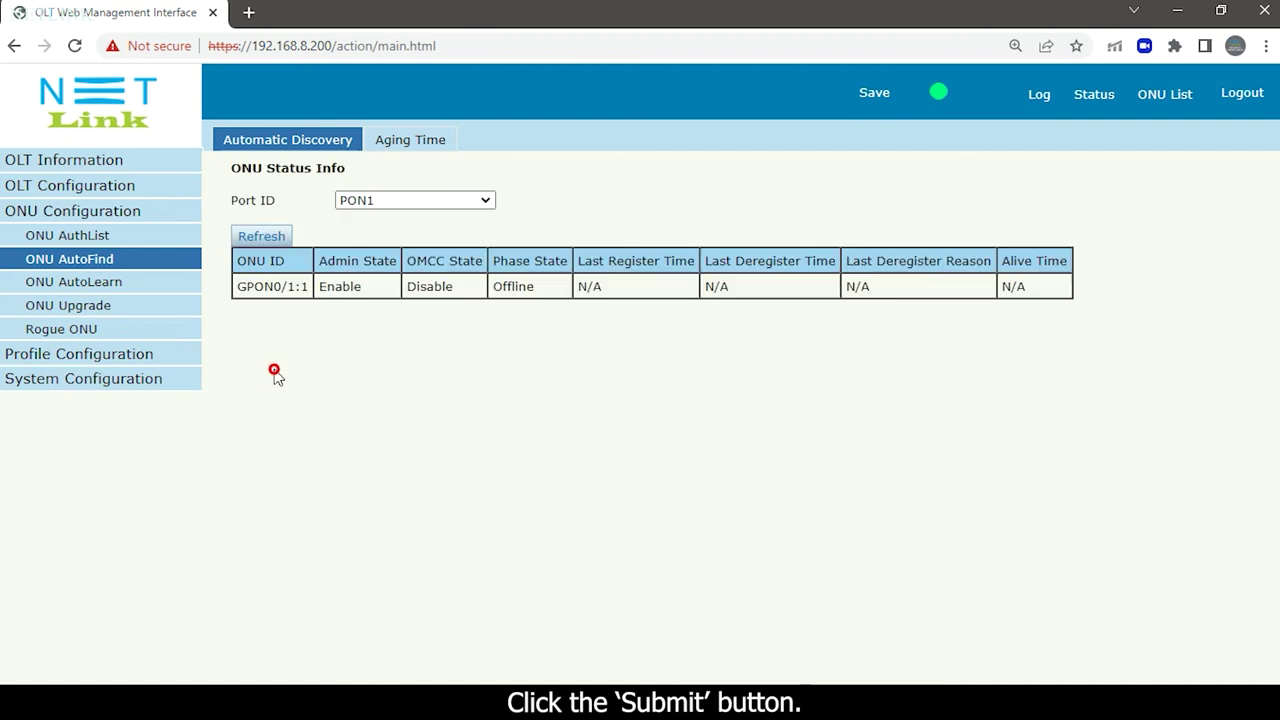
Register the second and third discovered ONUs with the 1GE profile, leaving AutoFind empty.
click(78, 260)
click(470, 338)
click(450, 347)
click(437, 381)
click(261, 373)
click(129, 262)
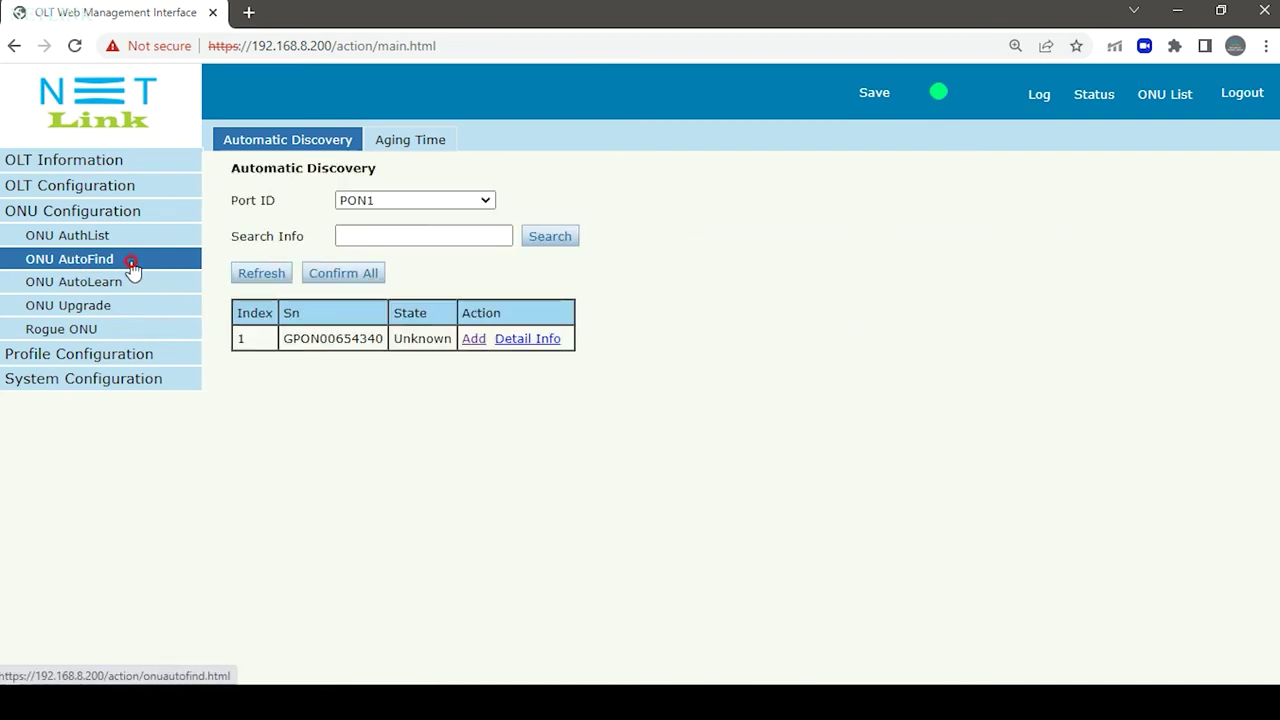
click(470, 338)
click(437, 347)
click(414, 379)
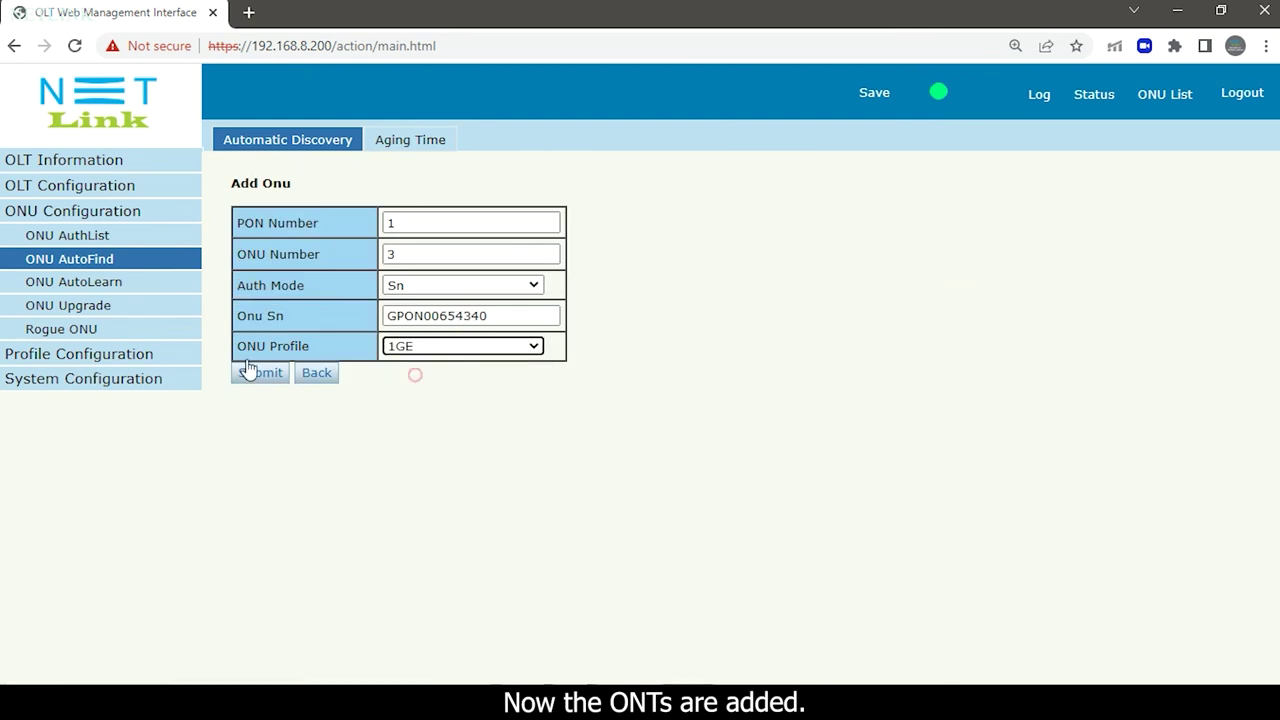
click(258, 373)
click(98, 259)
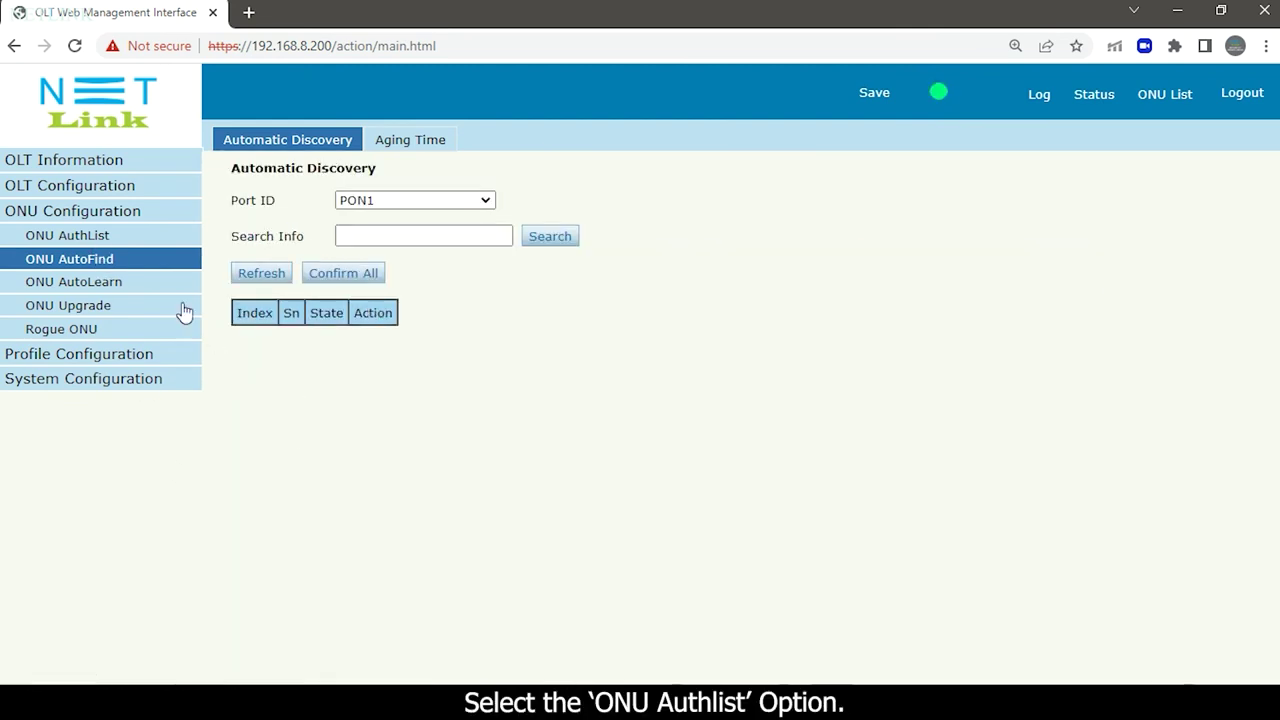
Refresh the ONU AuthList until ONUs 1–3 show Online with count 3/3.
click(110, 240)
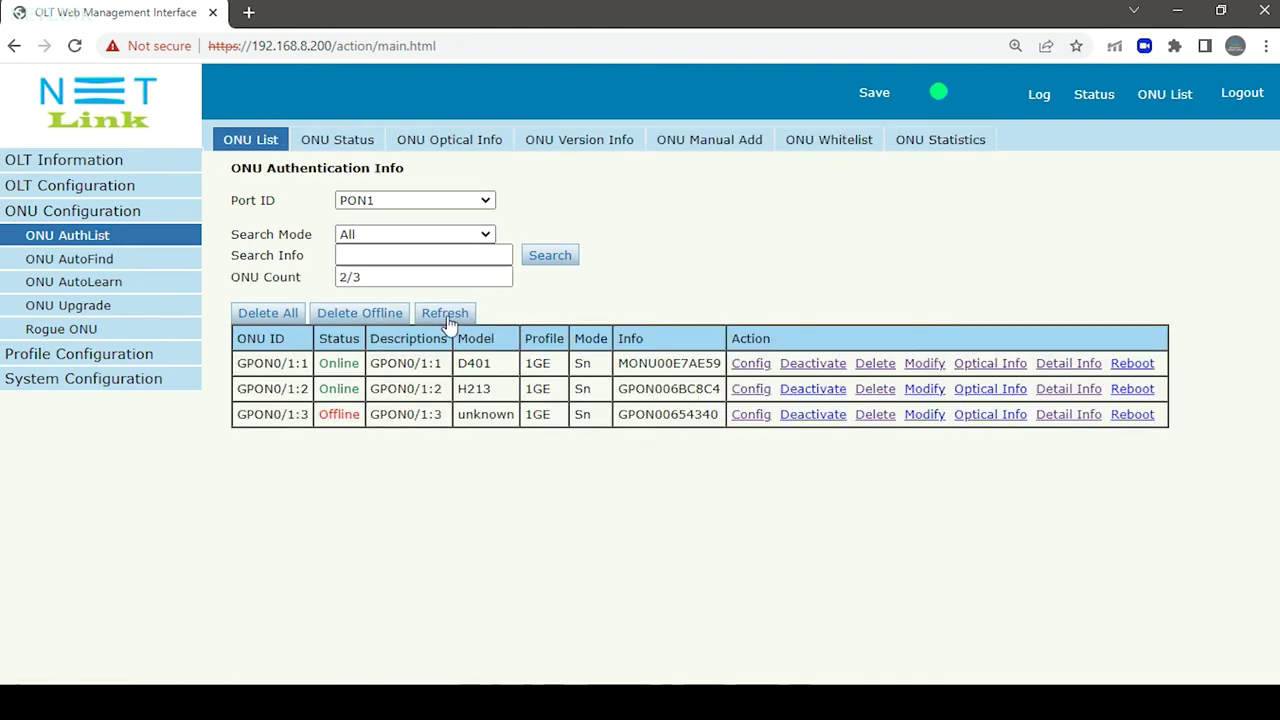
click(445, 314)
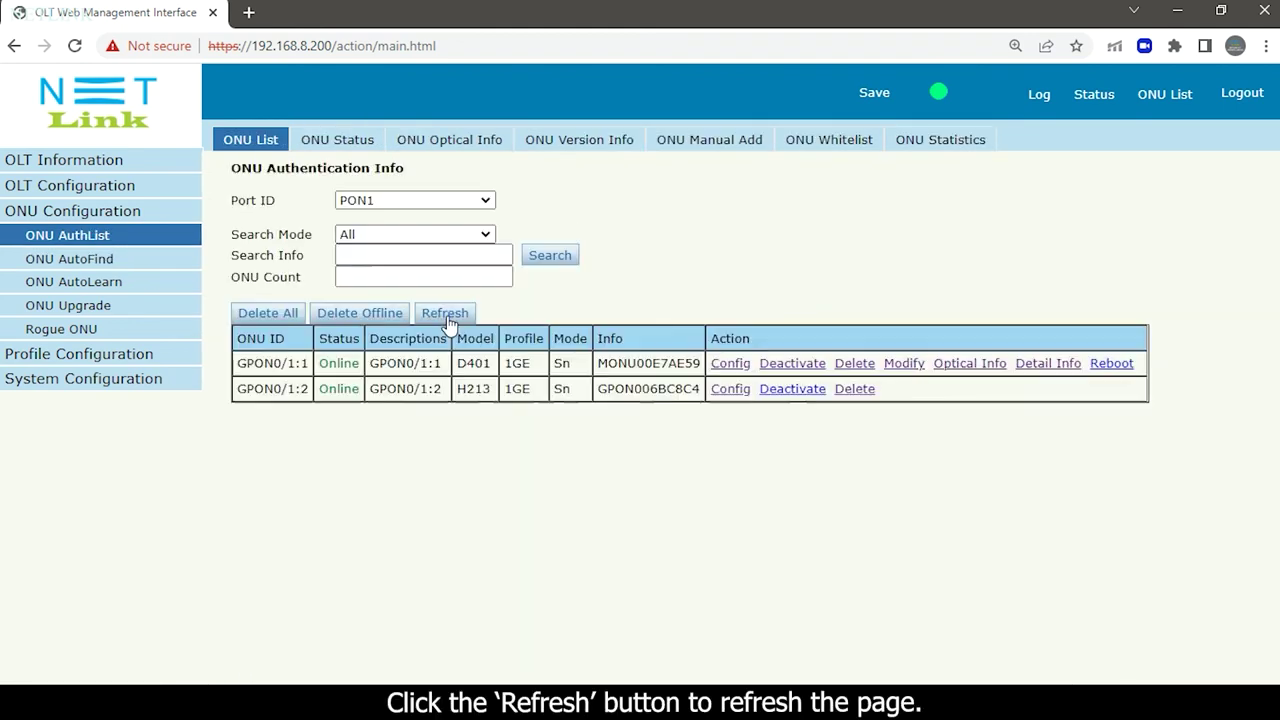
click(446, 314)
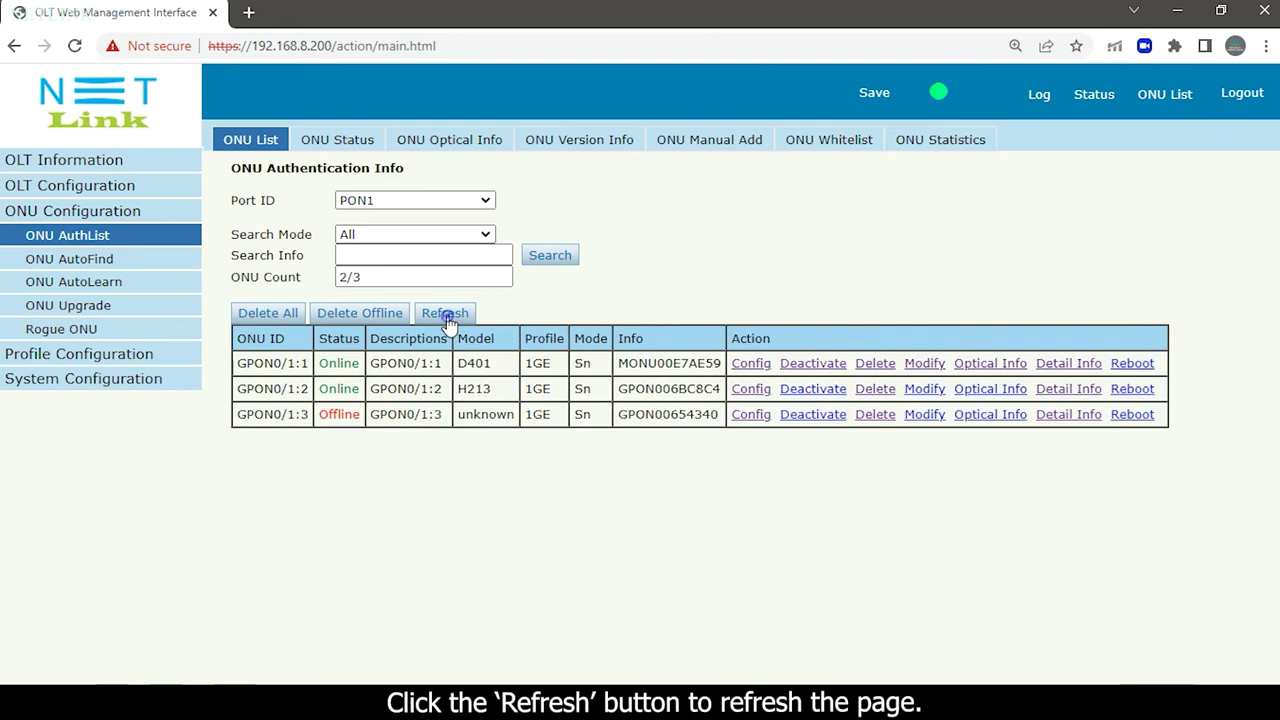
click(446, 313)
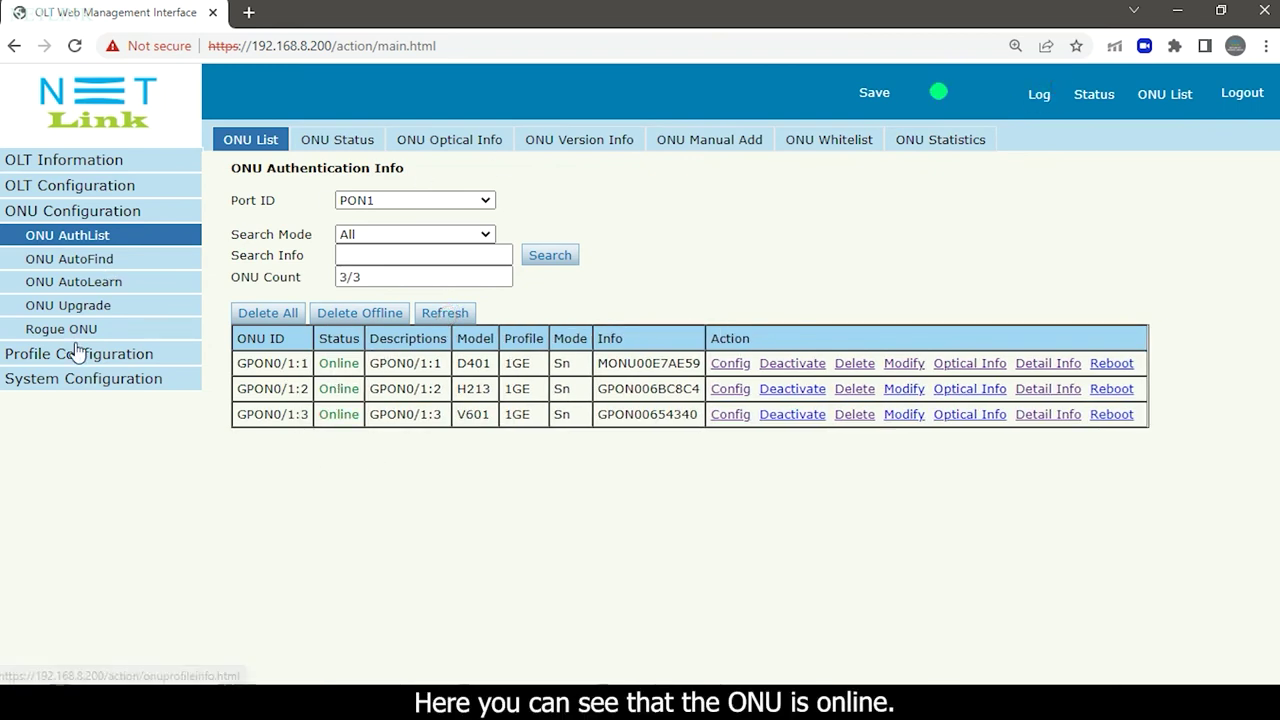
drag(272, 414, 443, 439)
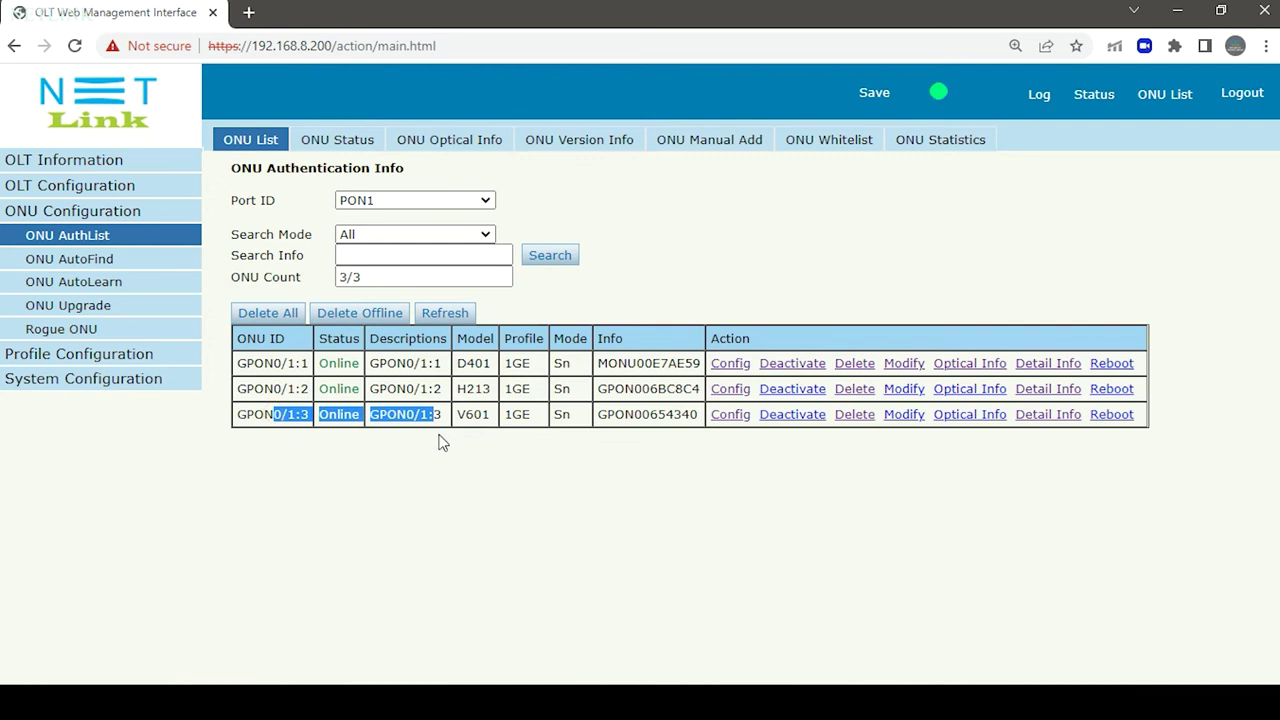
click(434, 471)
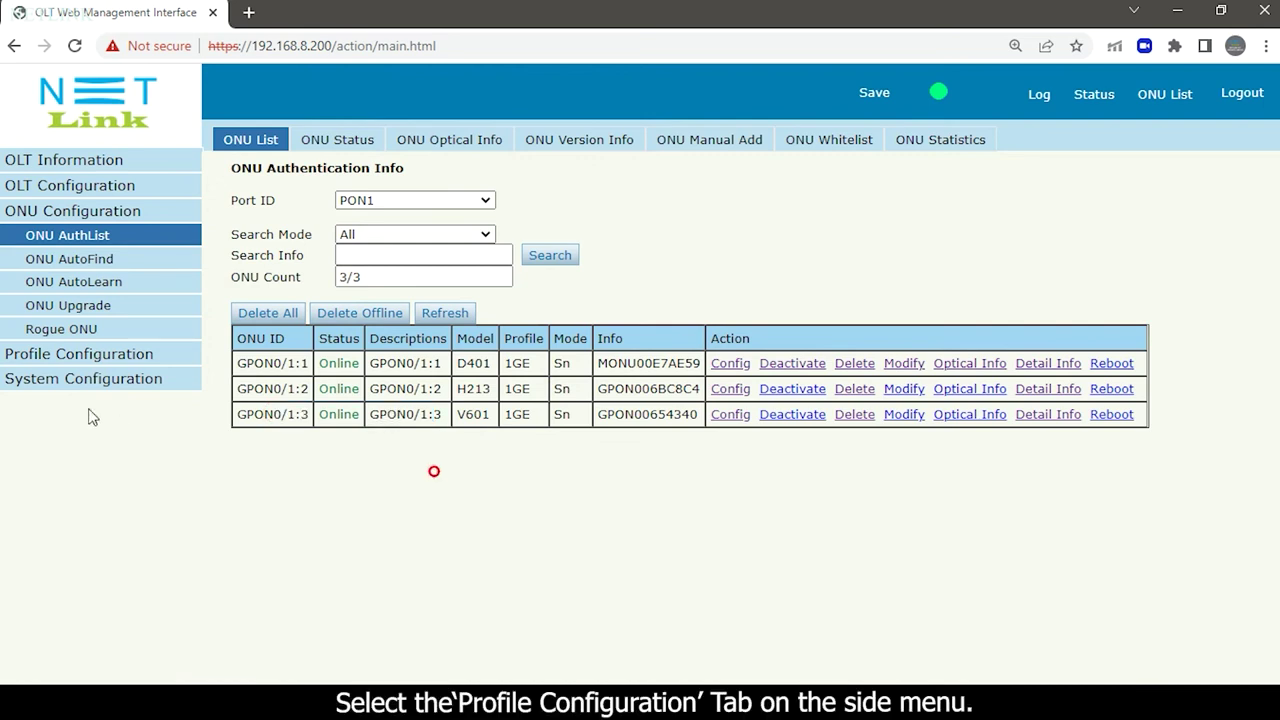
Bind ONU 3 to line profile BSNL_100_111 and service profile BRIDGE_100.
click(112, 356)
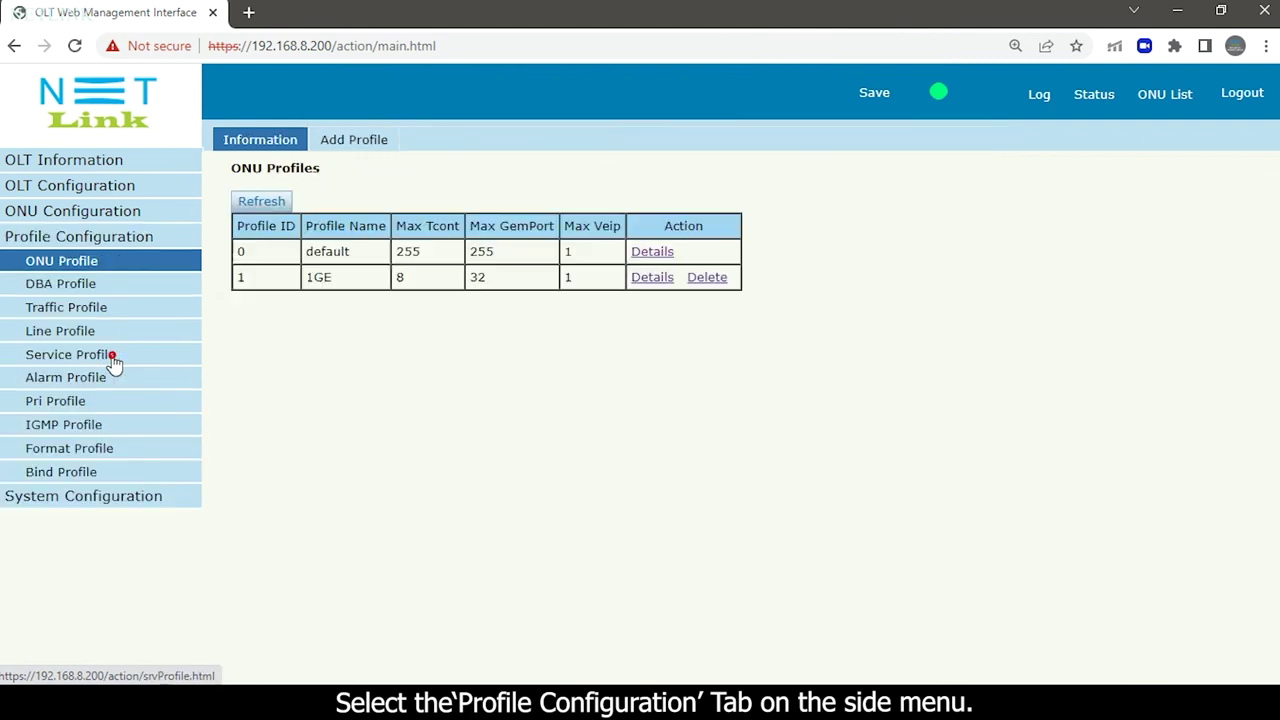
click(93, 471)
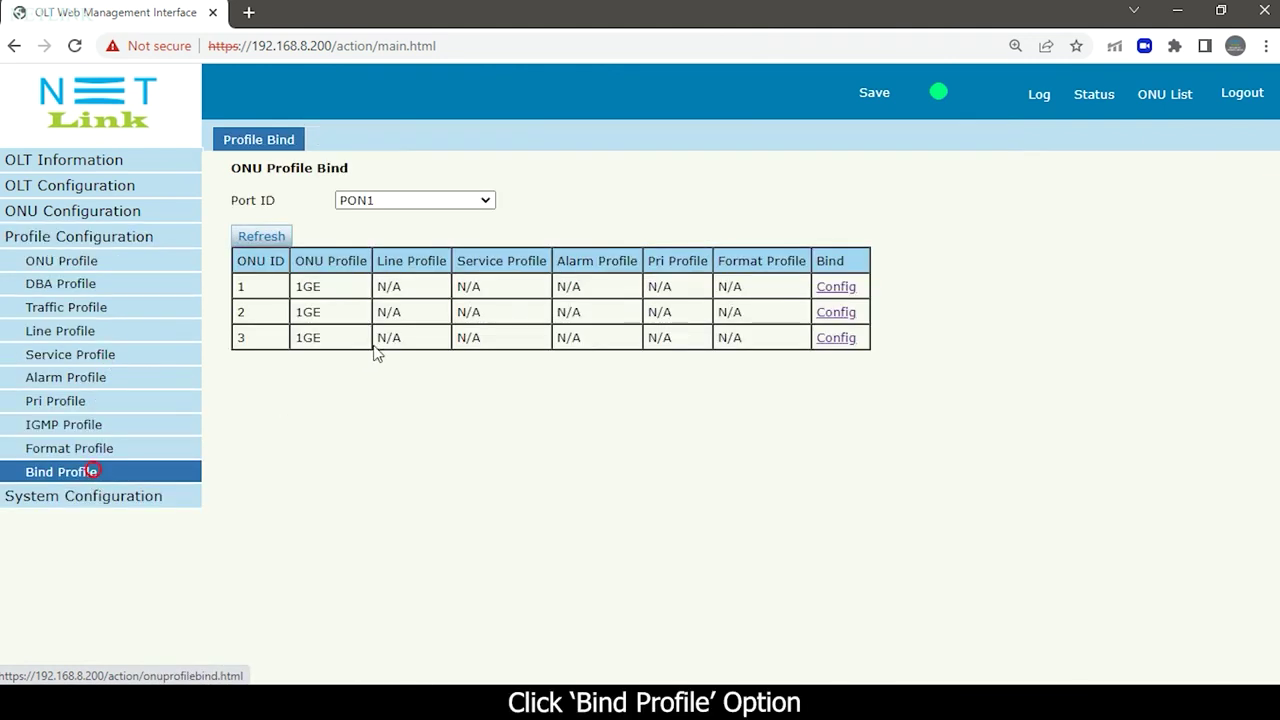
click(826, 339)
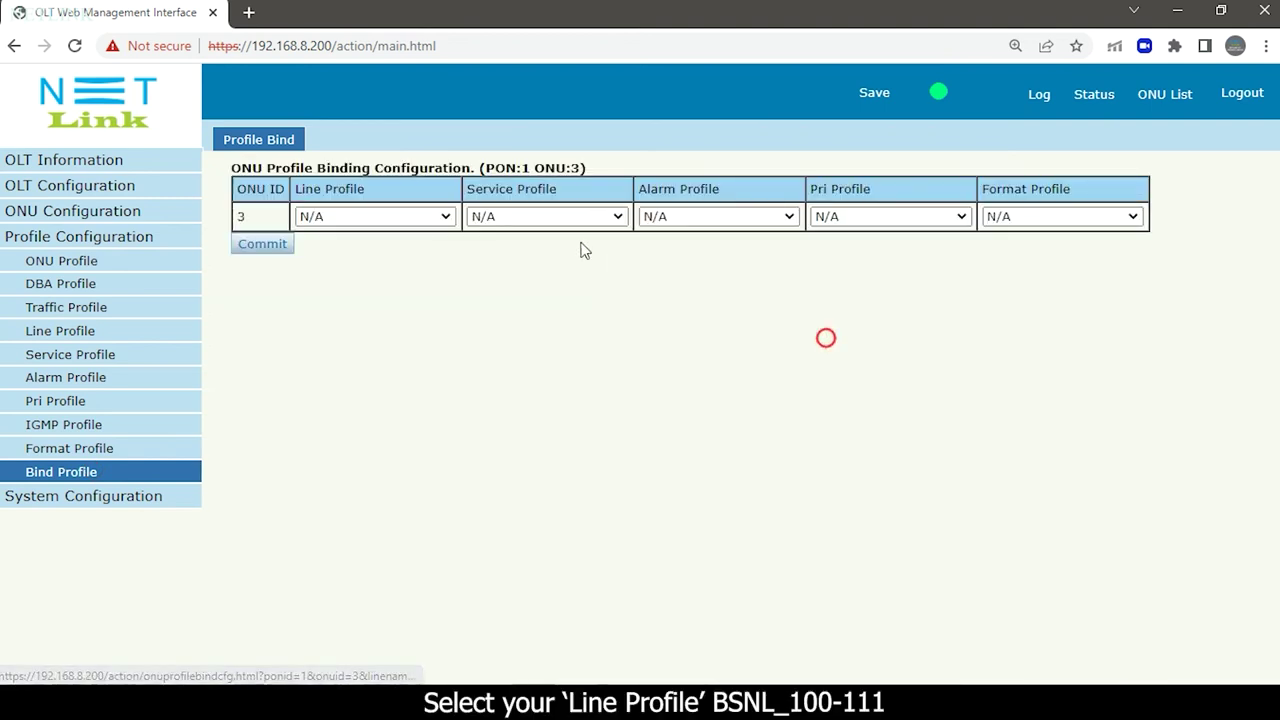
click(416, 215)
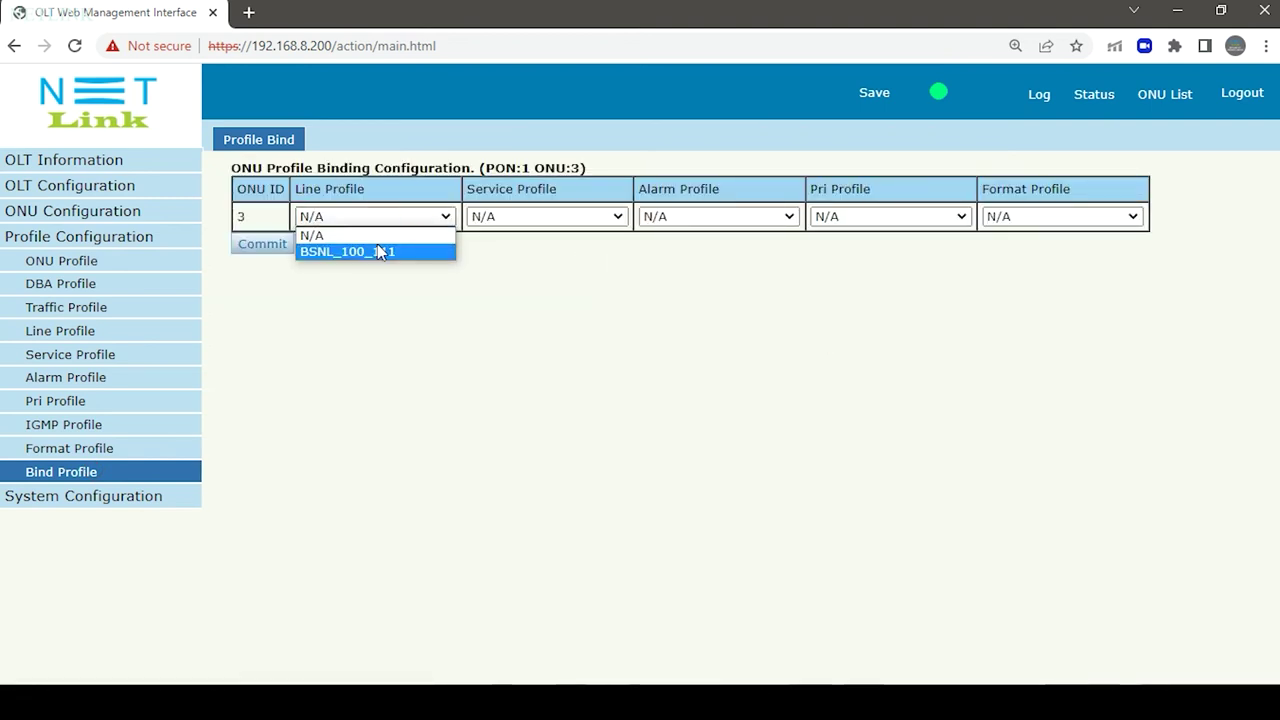
click(377, 250)
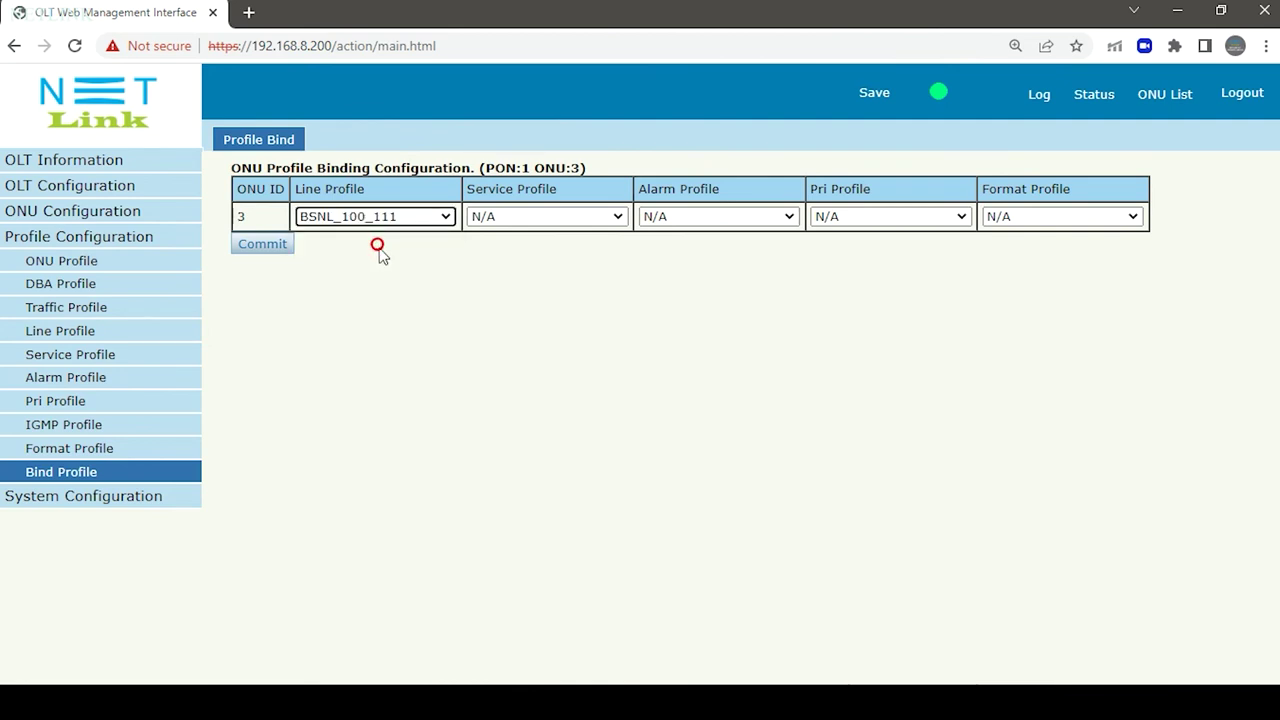
click(537, 217)
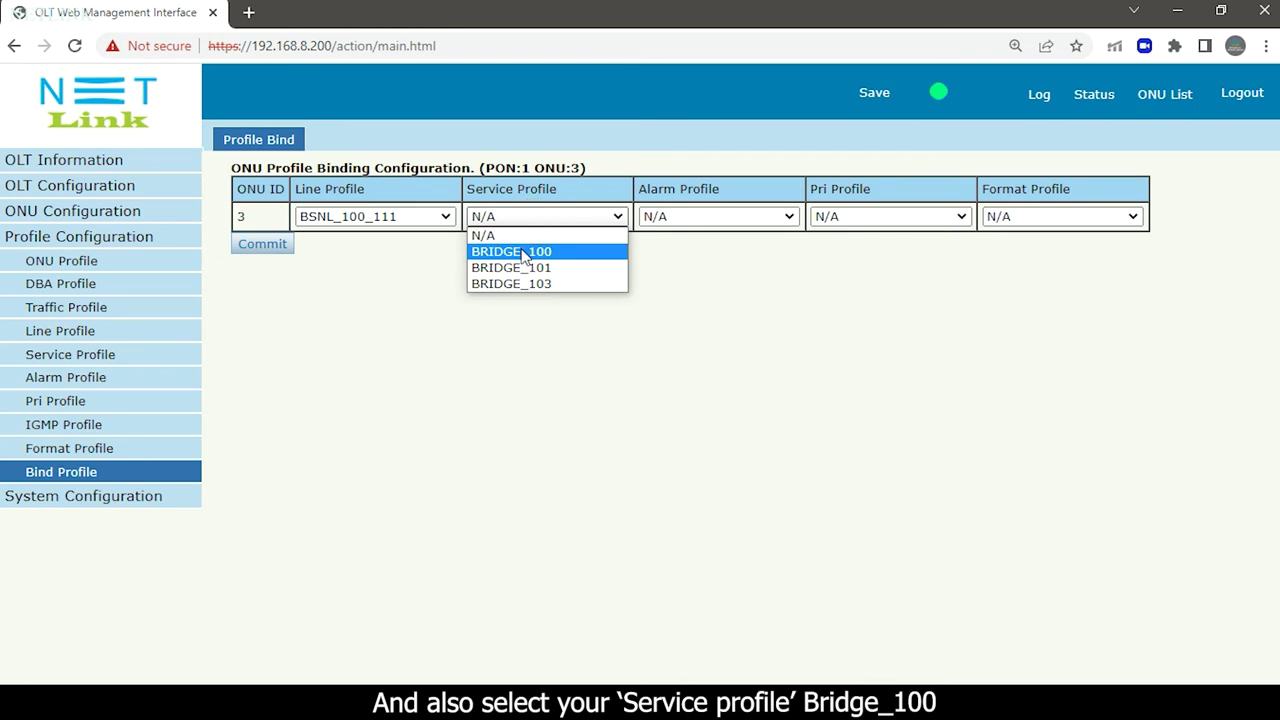
click(522, 252)
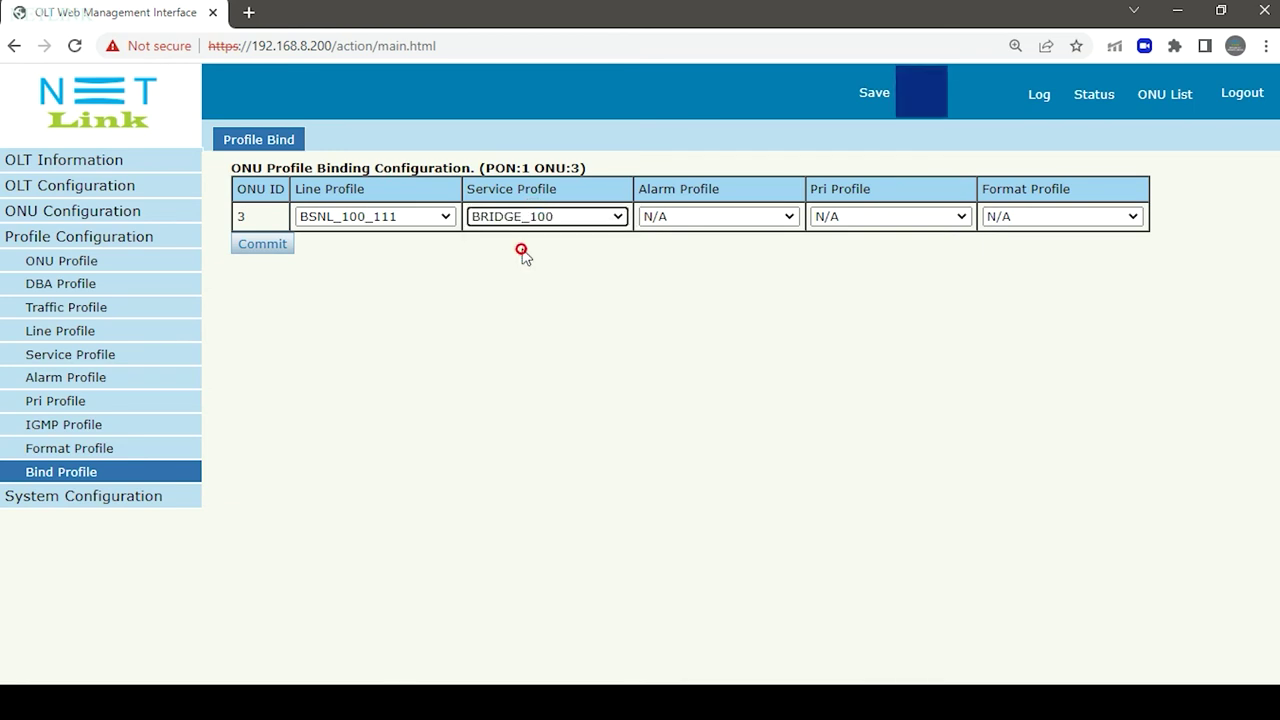
click(286, 251)
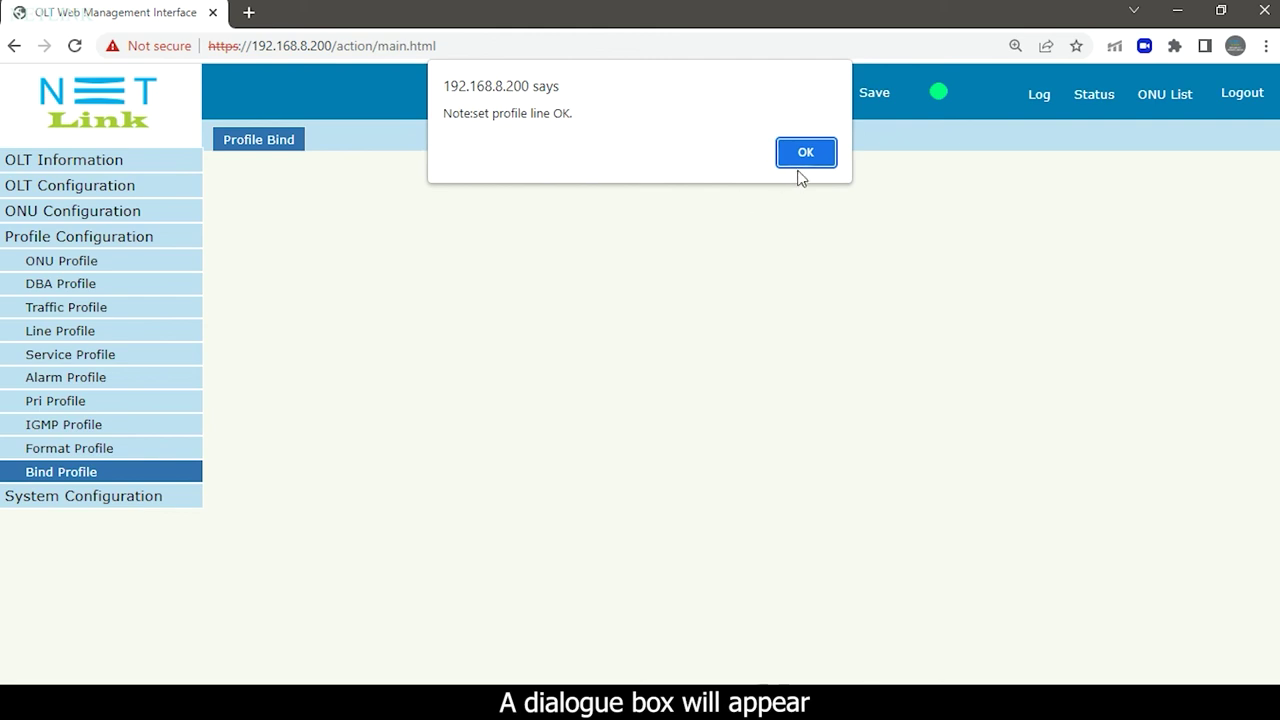
click(807, 150)
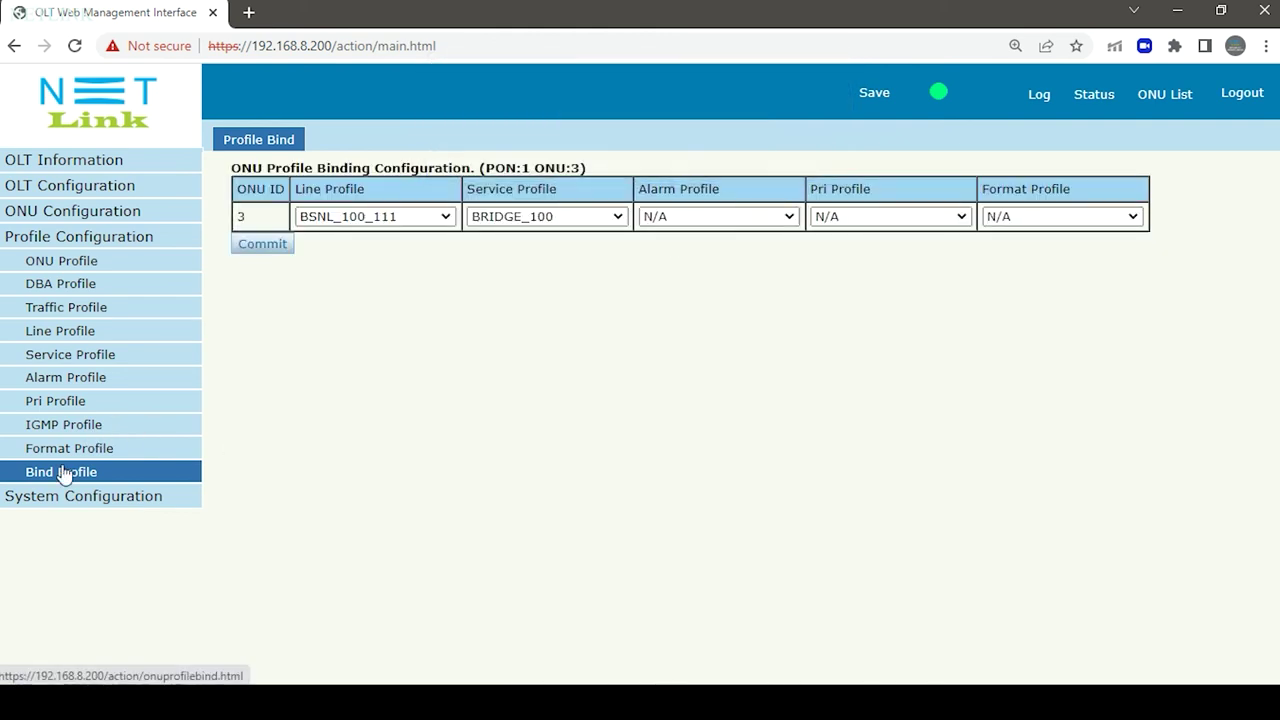
click(90, 360)
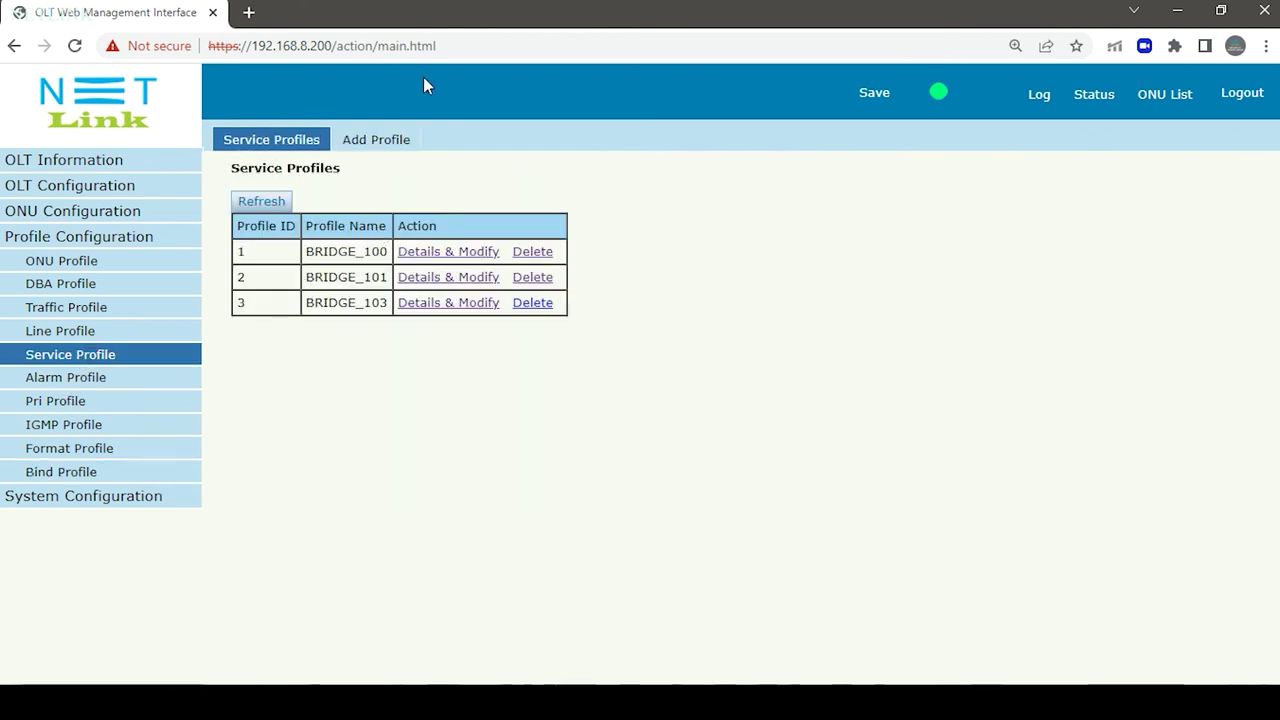
Add service profile 4 named ROUTE.
click(400, 139)
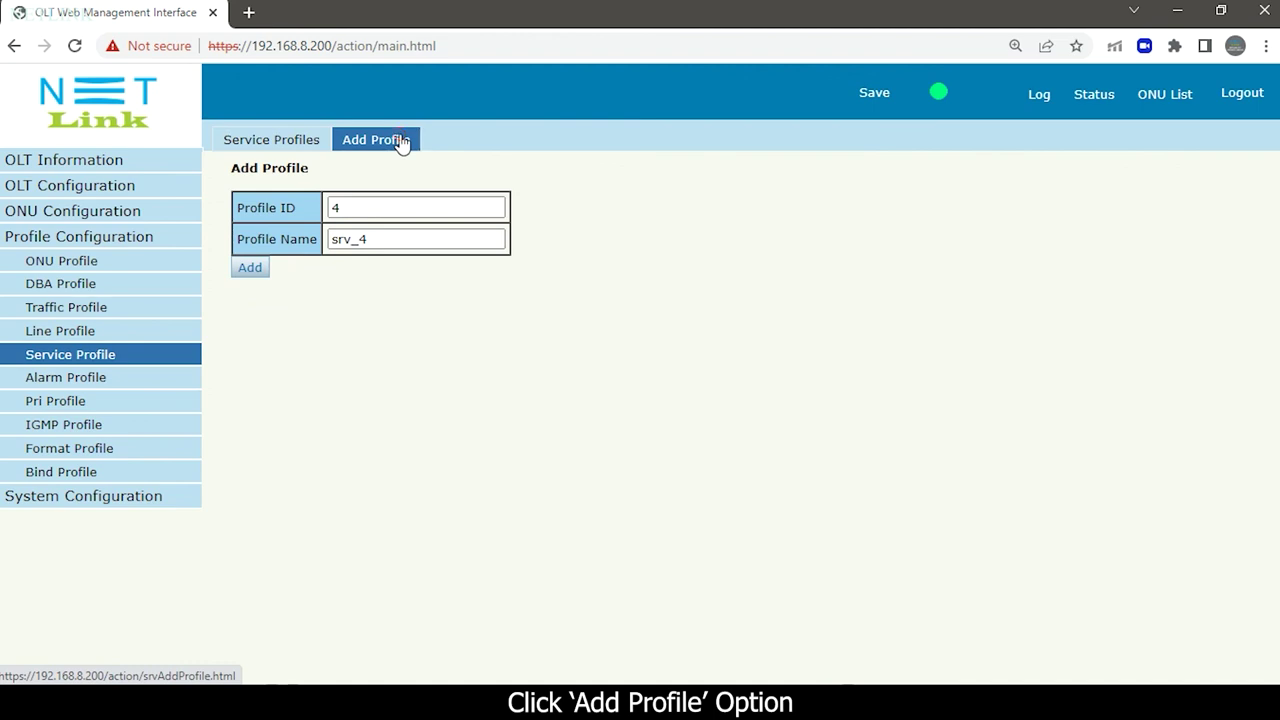
drag(389, 238, 320, 252)
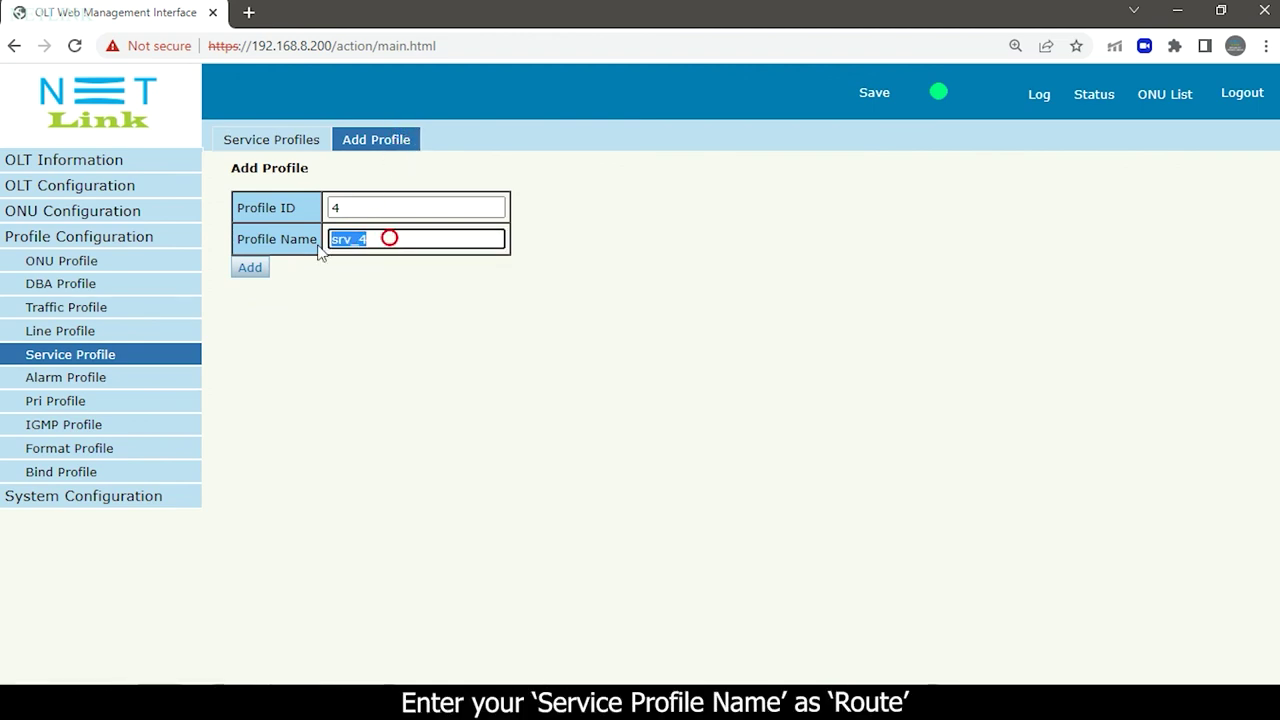
text(R)
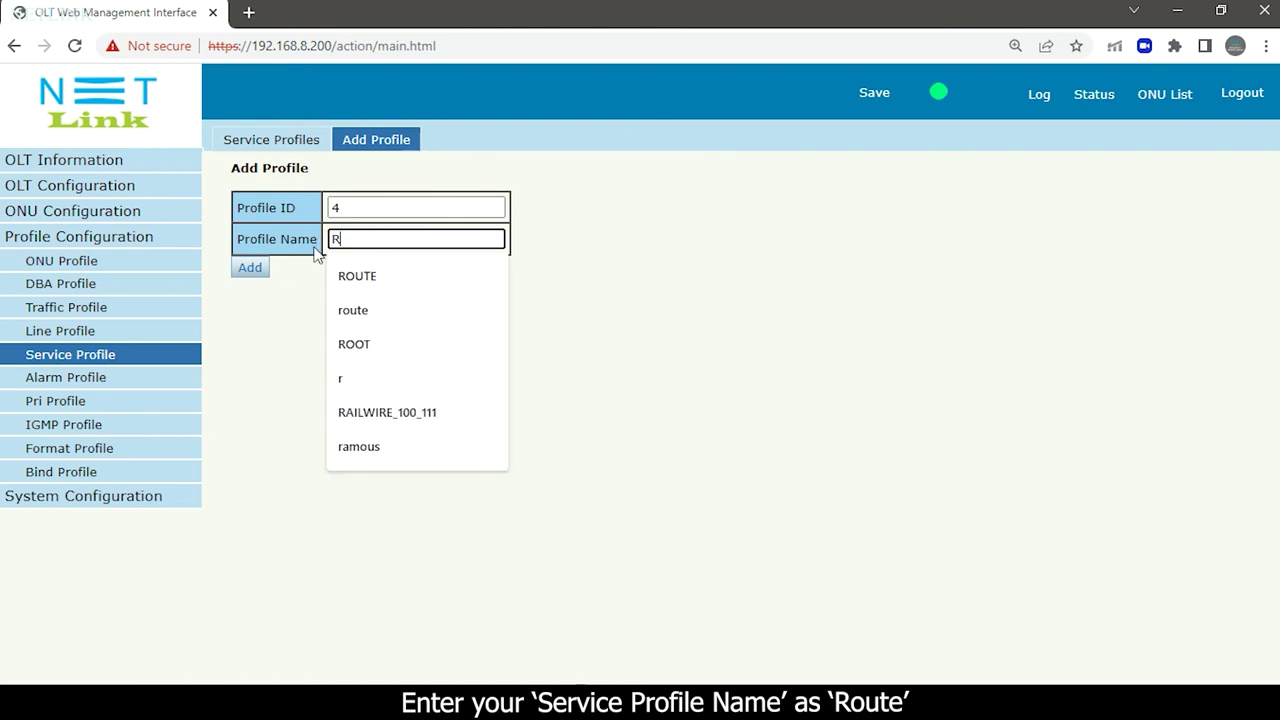
click(364, 273)
click(238, 270)
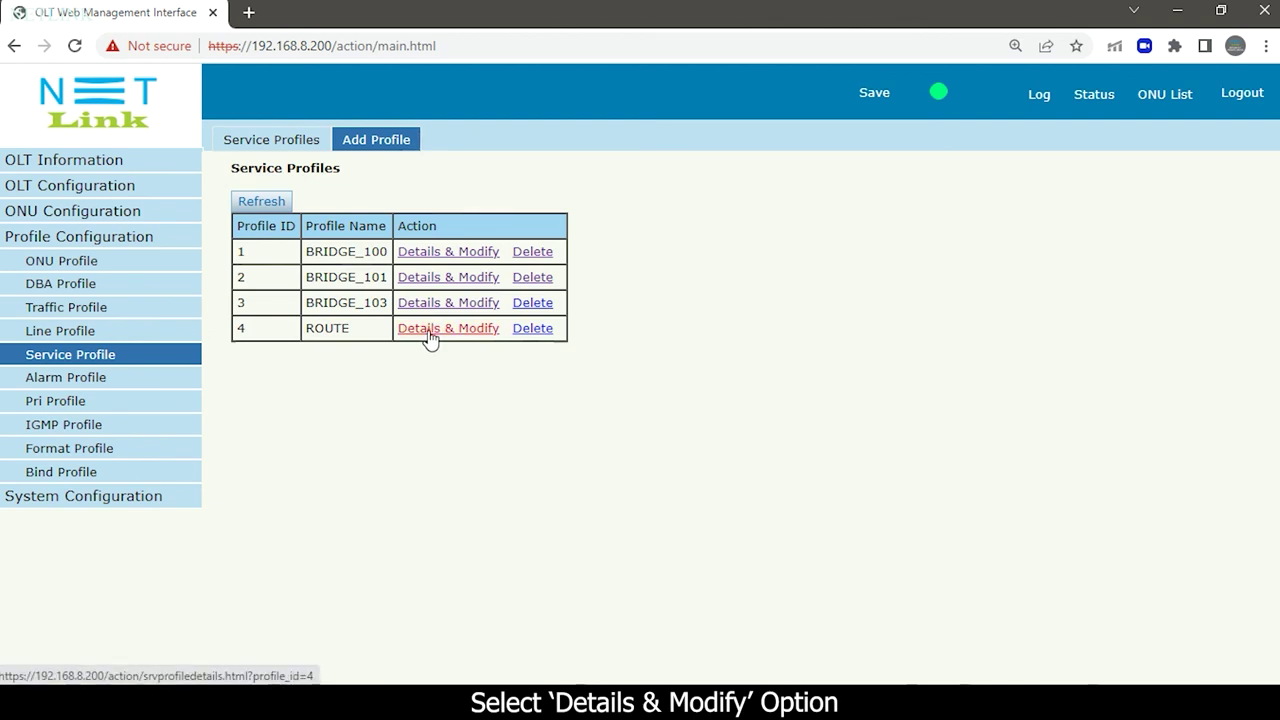
Give ROUTE a transparent port VLAN entry of type Veip with port ID 1.
click(428, 332)
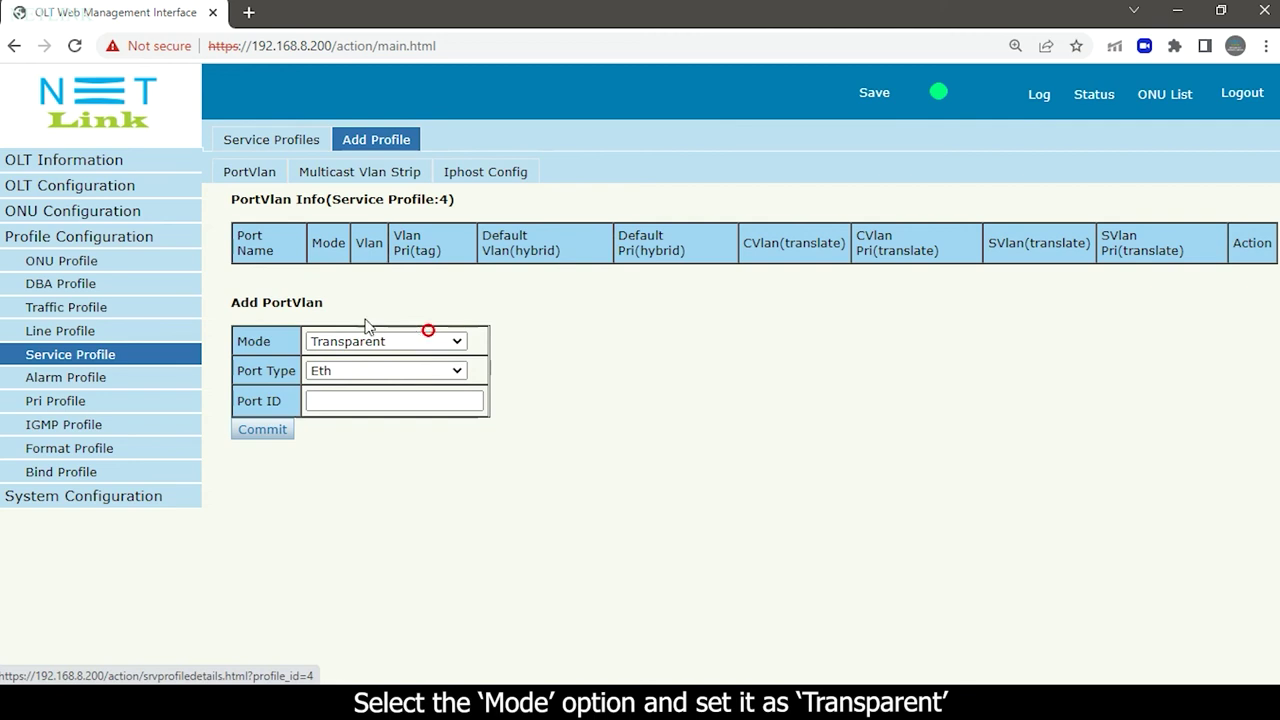
click(358, 371)
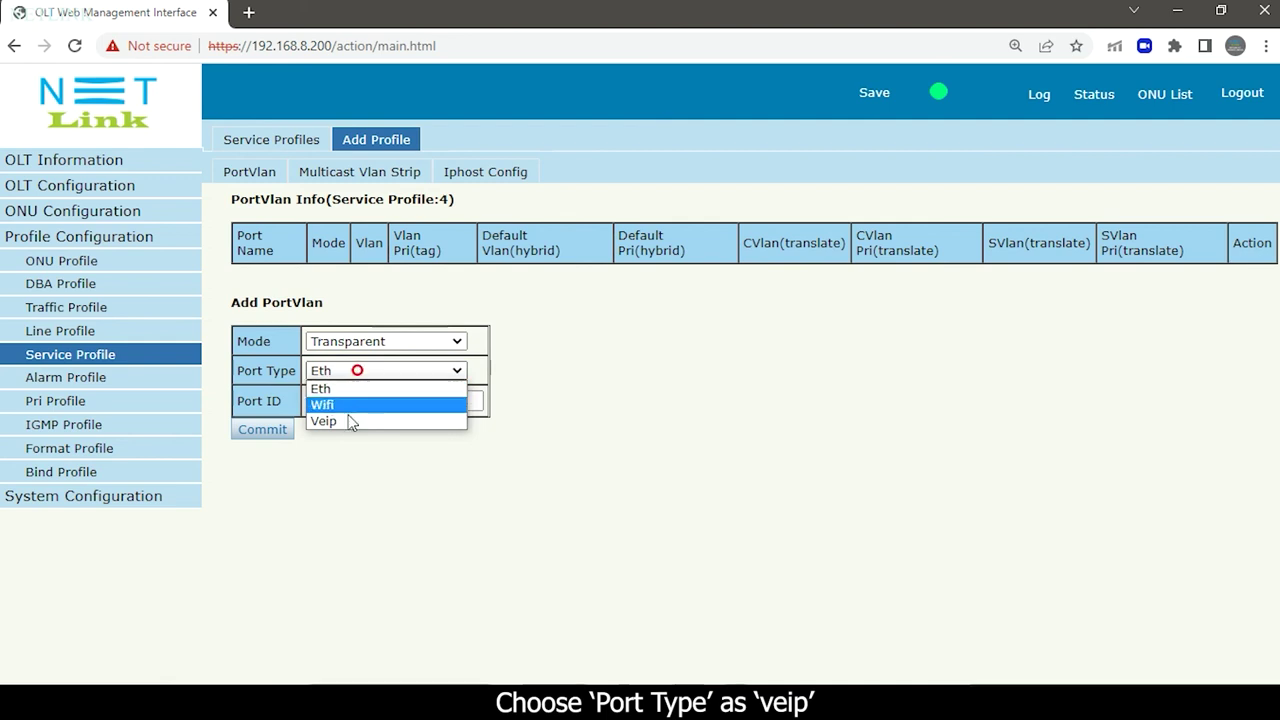
click(350, 422)
click(345, 404)
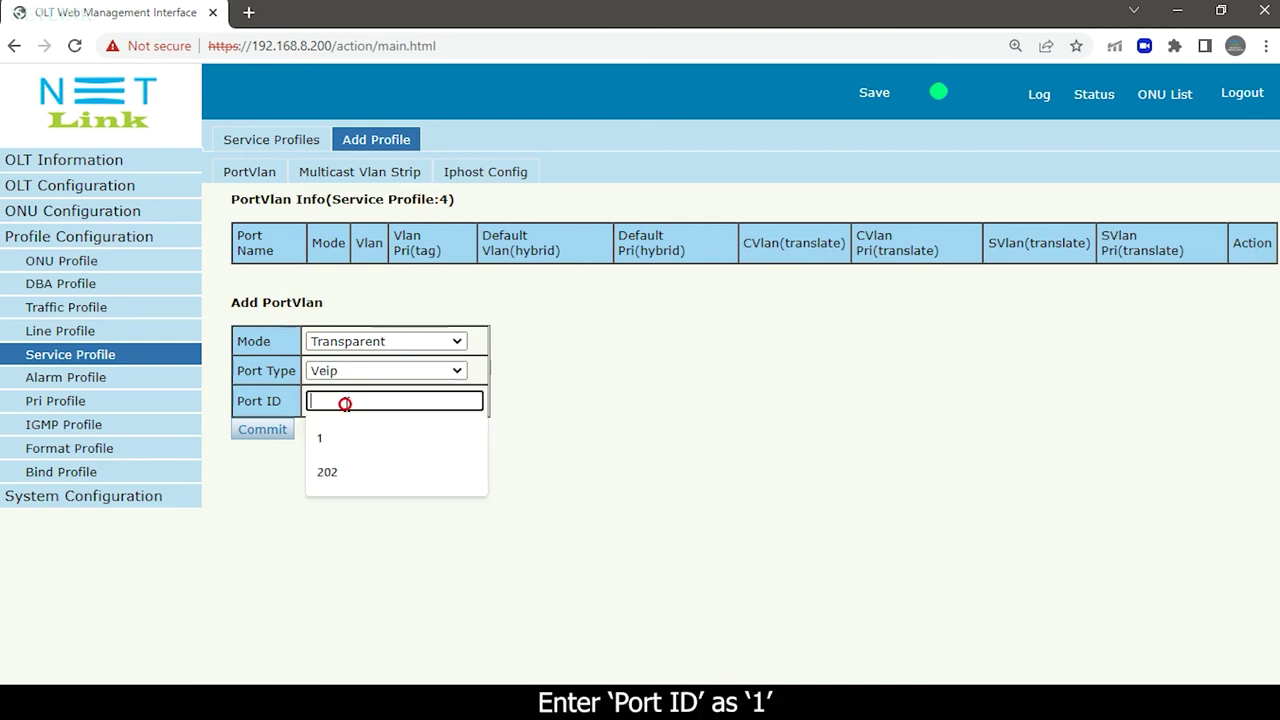
text(1)
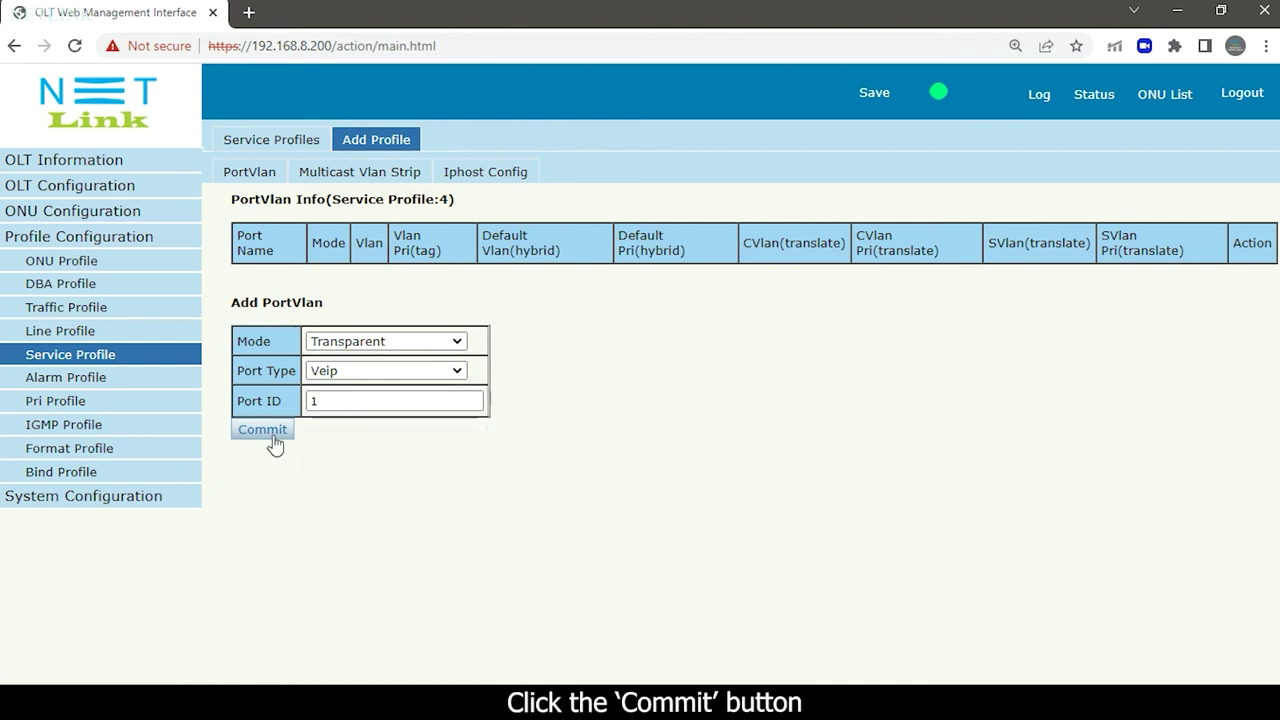
click(272, 432)
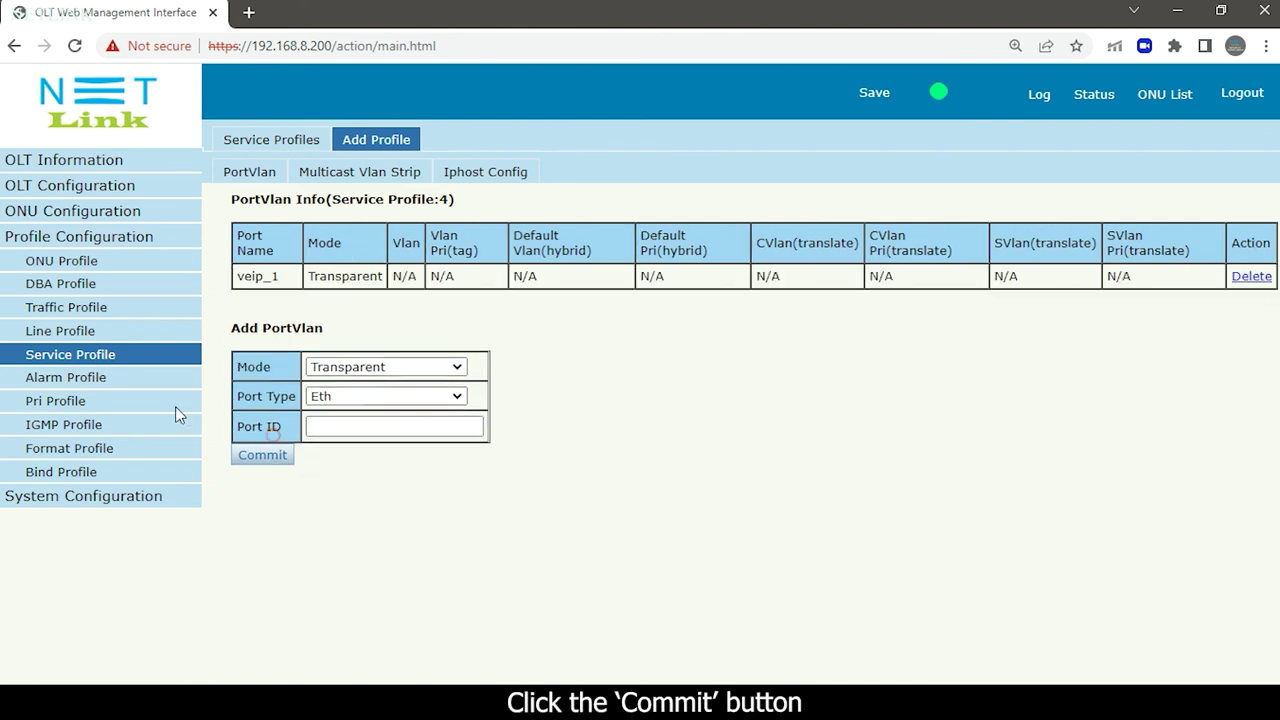
click(88, 212)
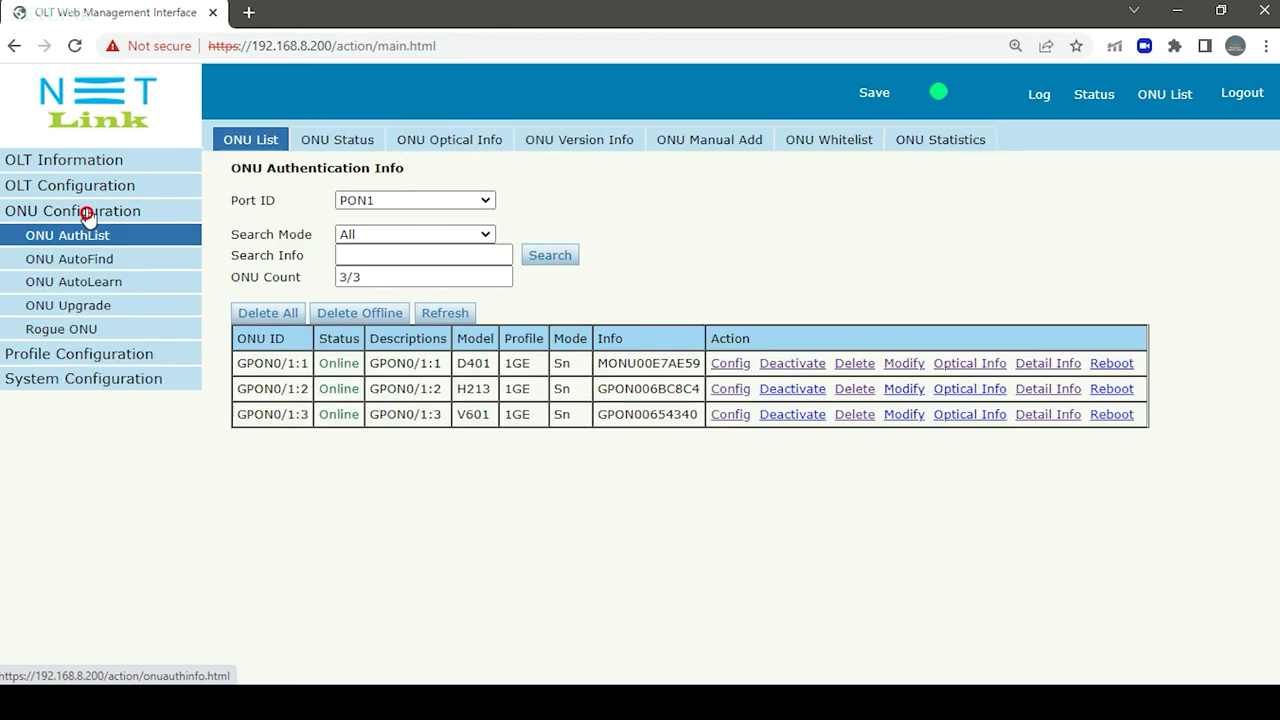
Bind ONU 2 to line profile BSNL_100_111 and service profile ROUTE, confirming both alerts.
click(94, 262)
click(93, 240)
click(88, 358)
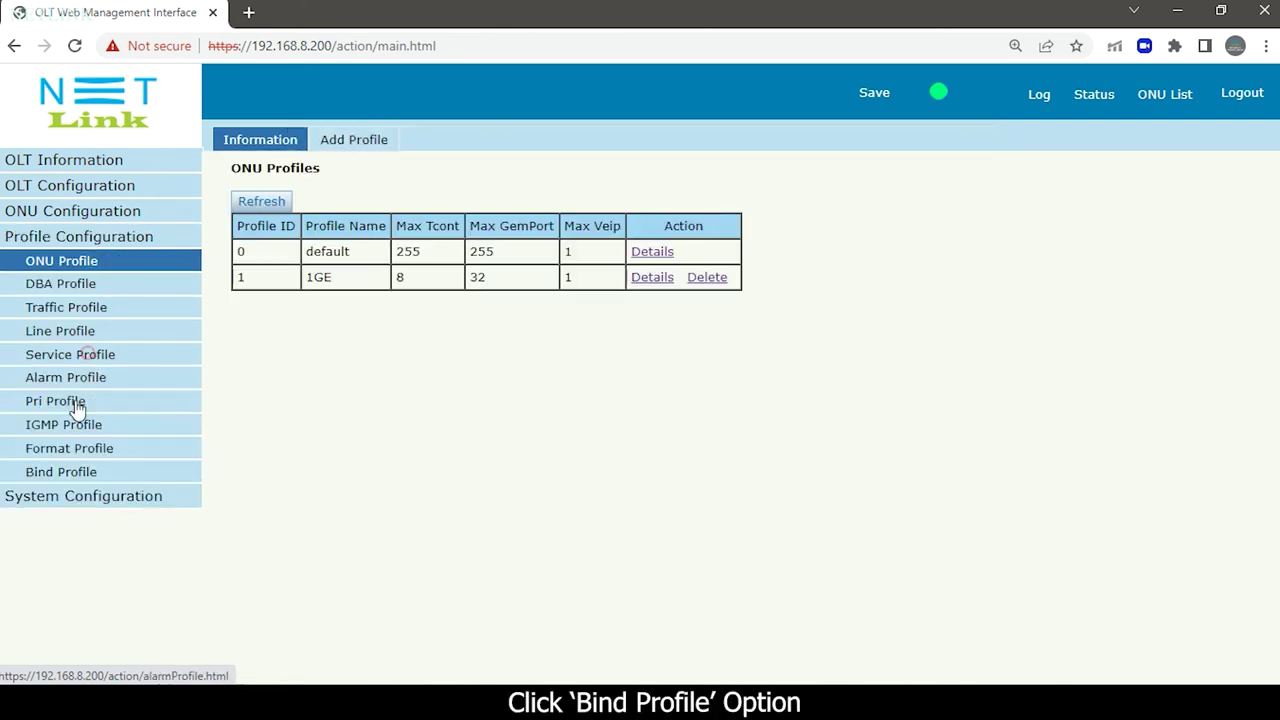
click(69, 480)
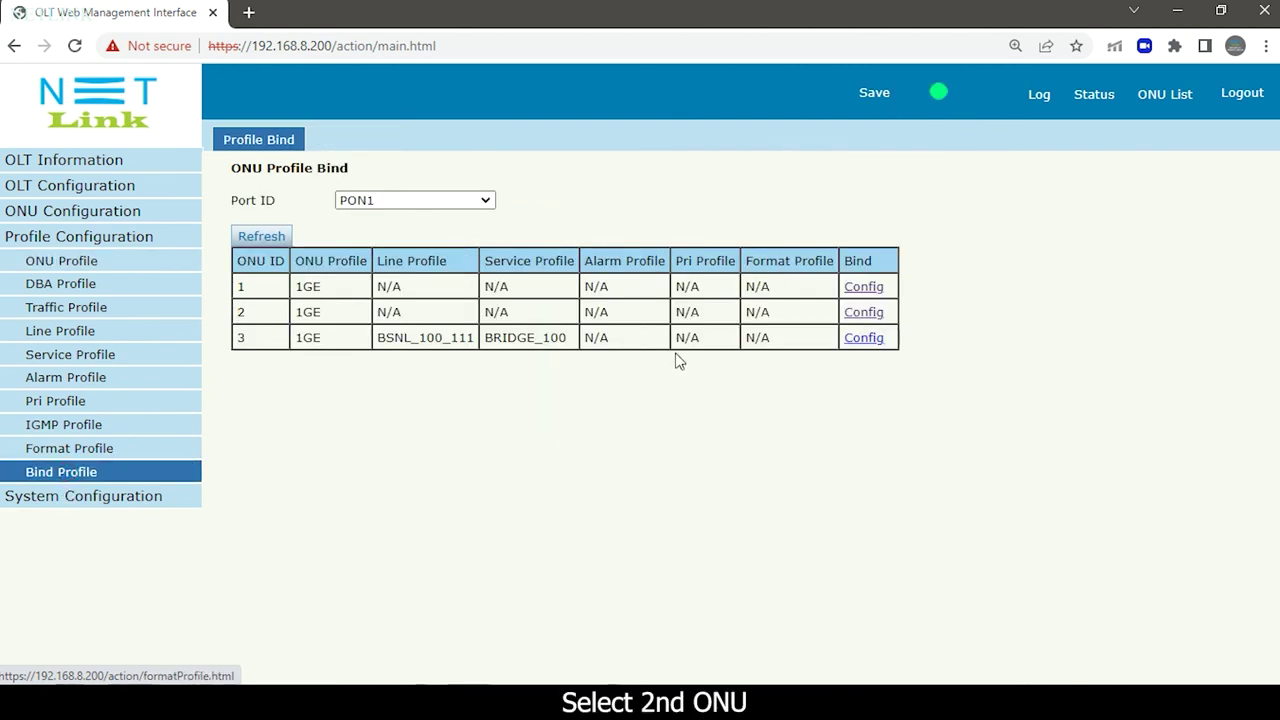
click(864, 314)
click(365, 214)
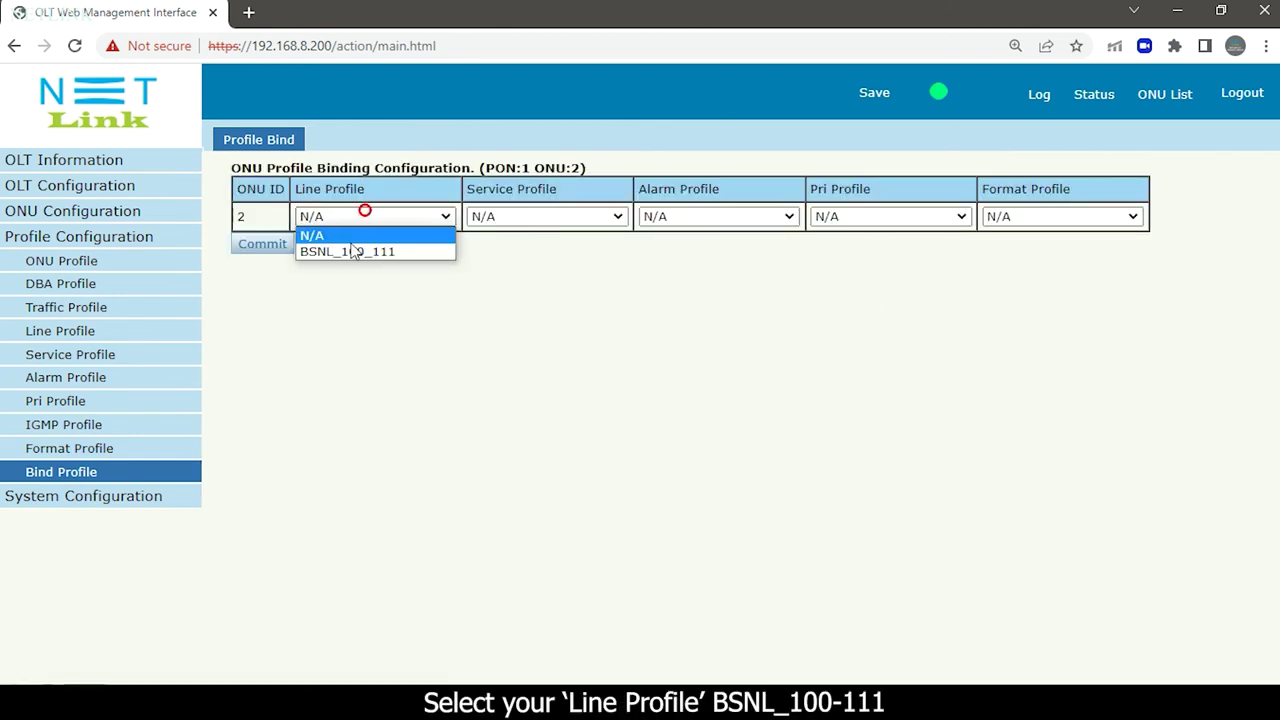
click(351, 255)
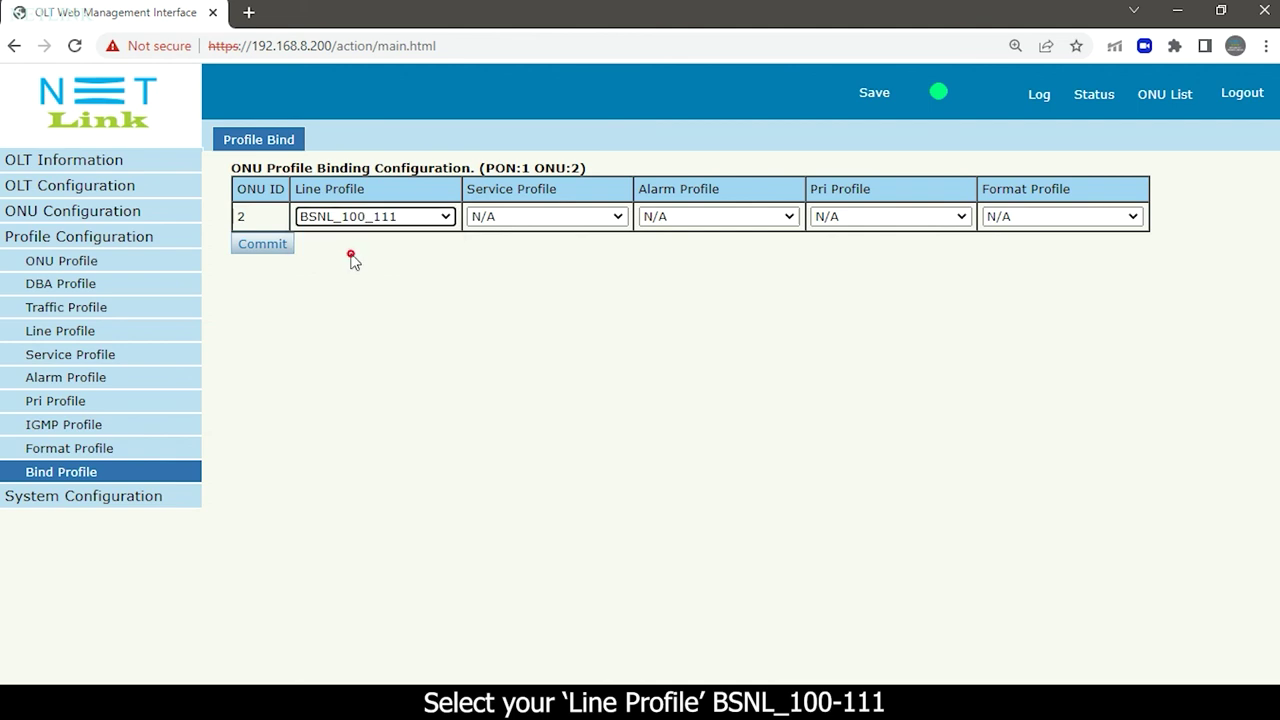
click(557, 217)
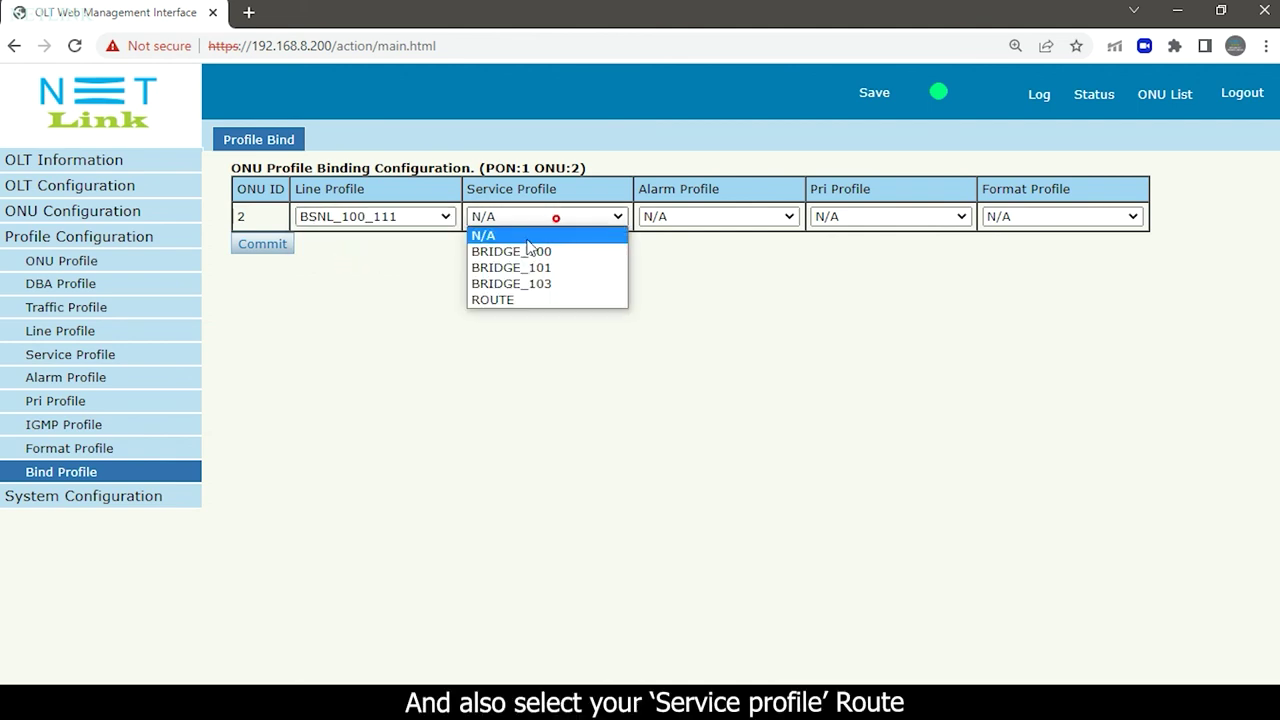
click(509, 300)
click(248, 247)
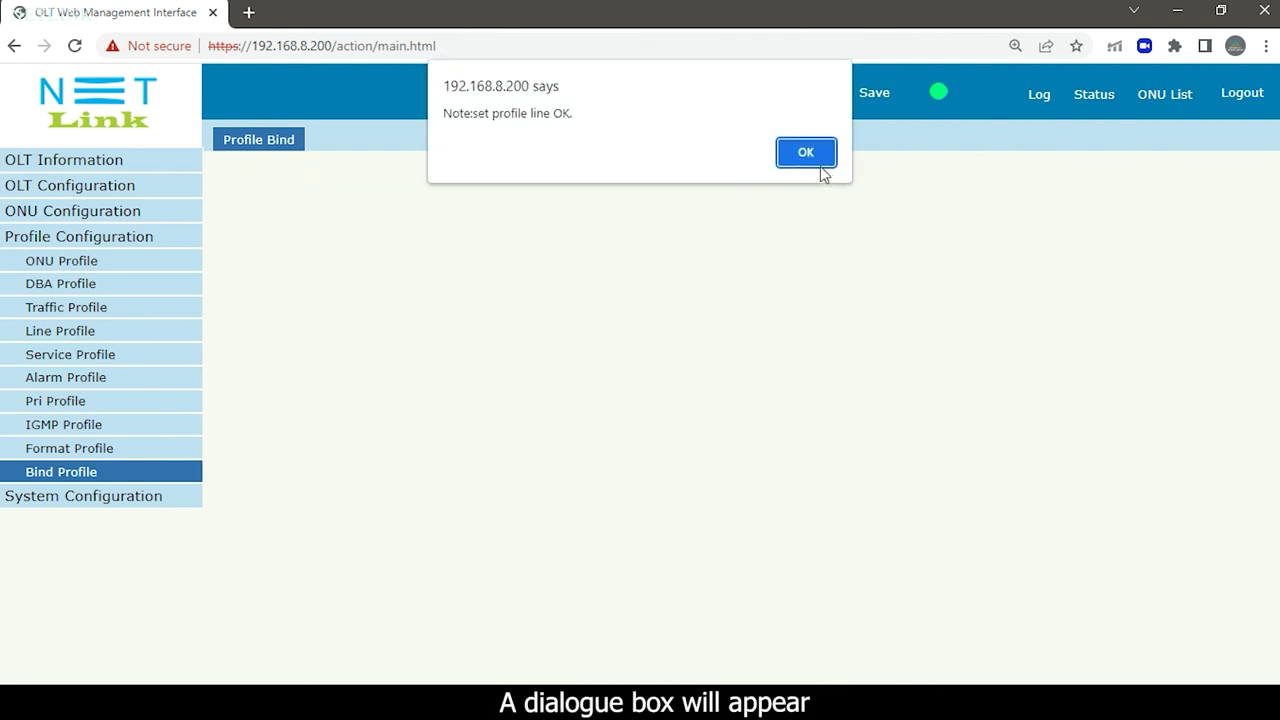
click(818, 163)
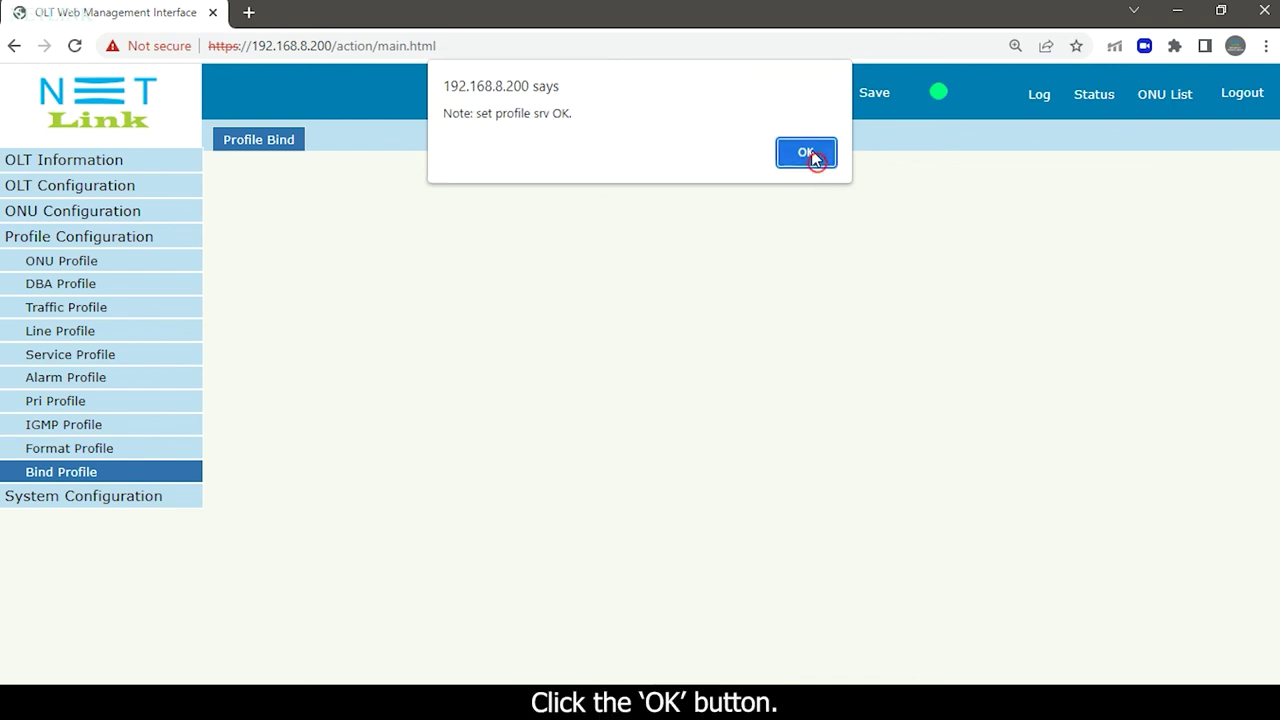
click(812, 155)
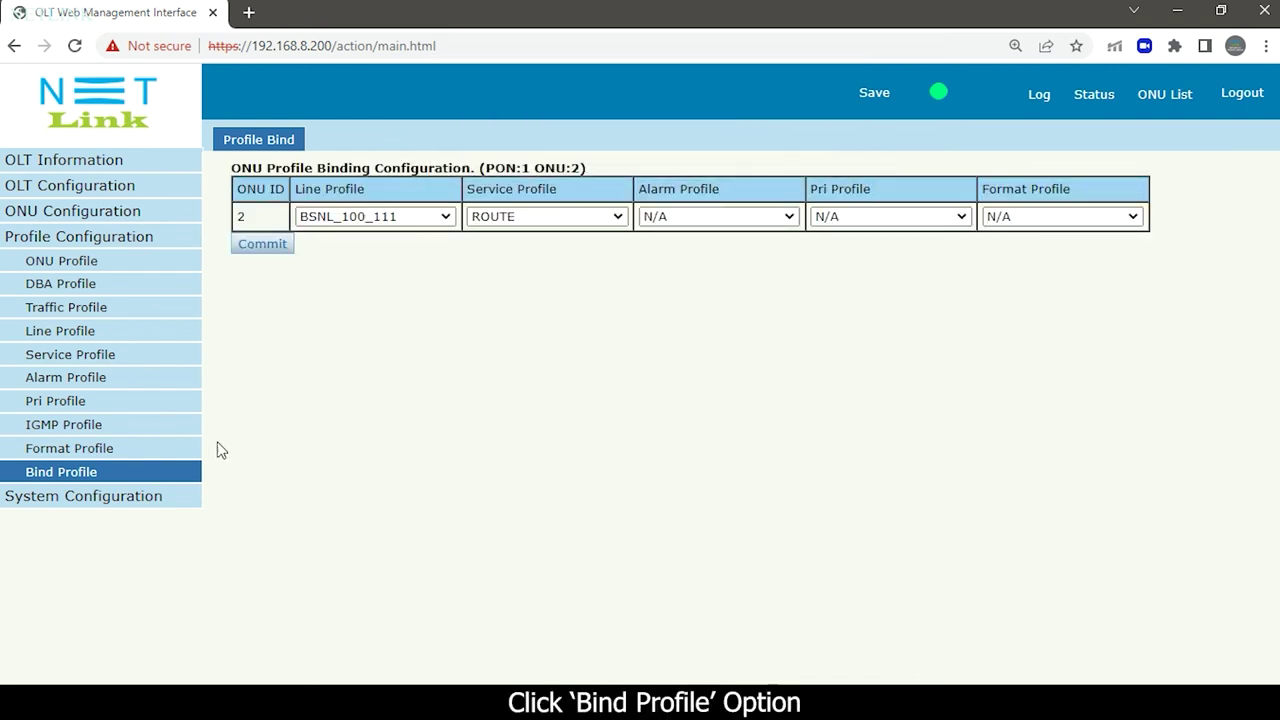
Bind ONU 1 to line profile BSNL_100_111 and service profile ROUTE, confirming both alerts.
click(100, 474)
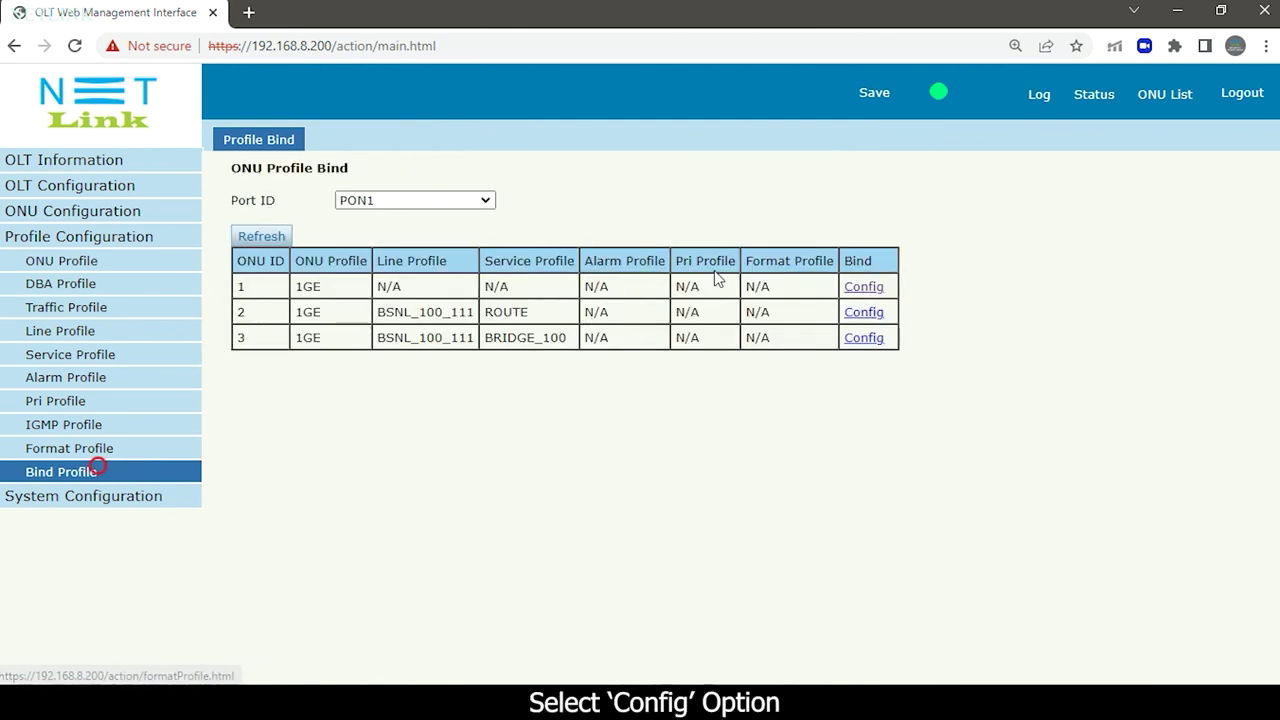
click(862, 288)
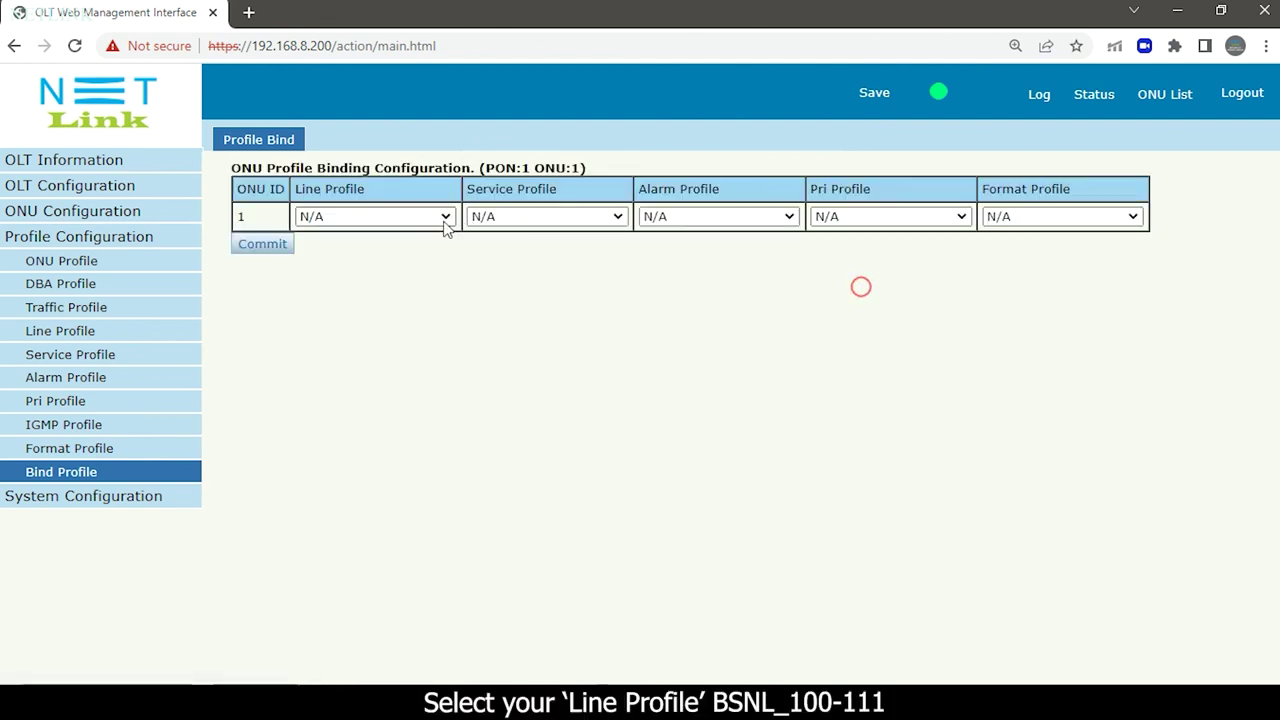
click(439, 220)
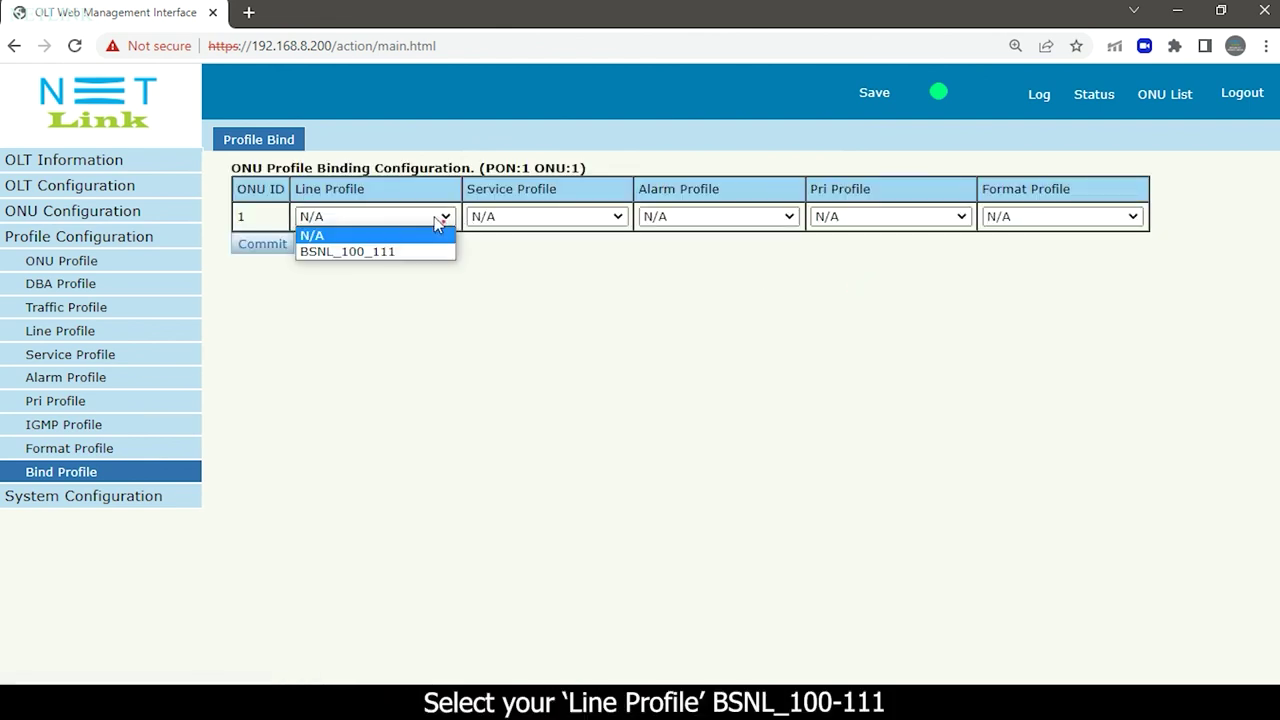
click(398, 253)
click(510, 218)
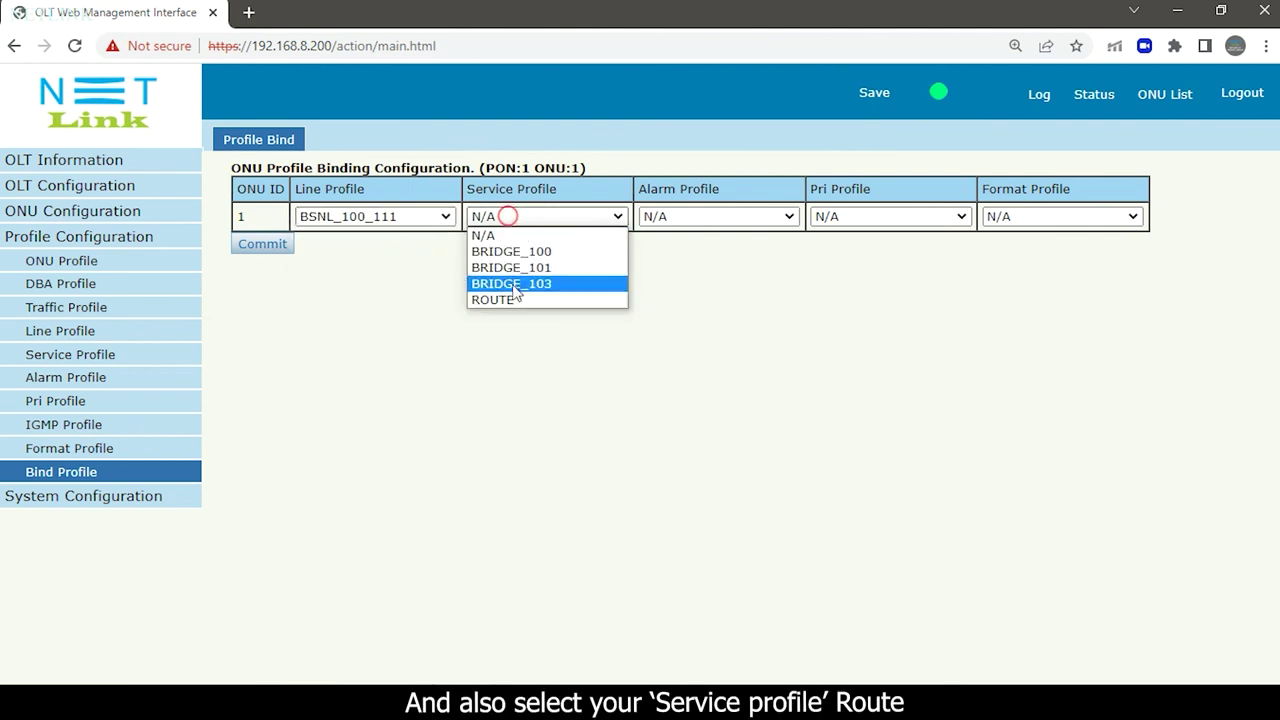
click(512, 300)
click(276, 246)
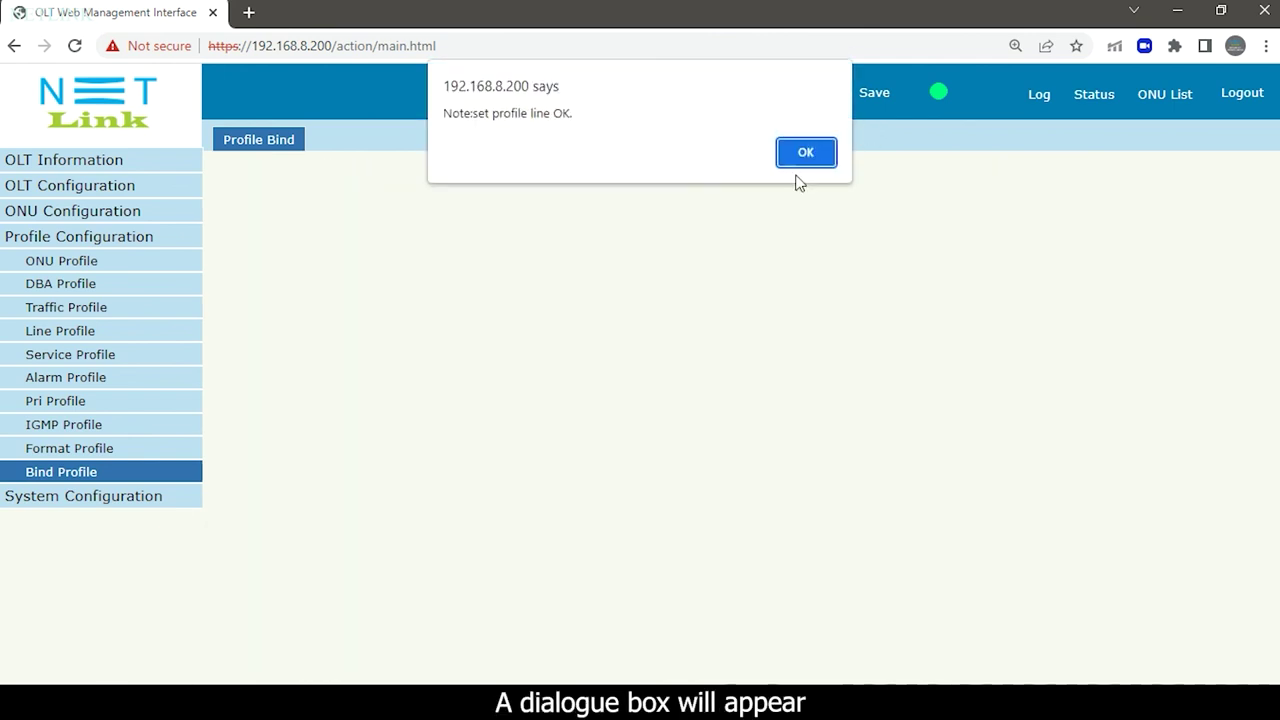
click(802, 158)
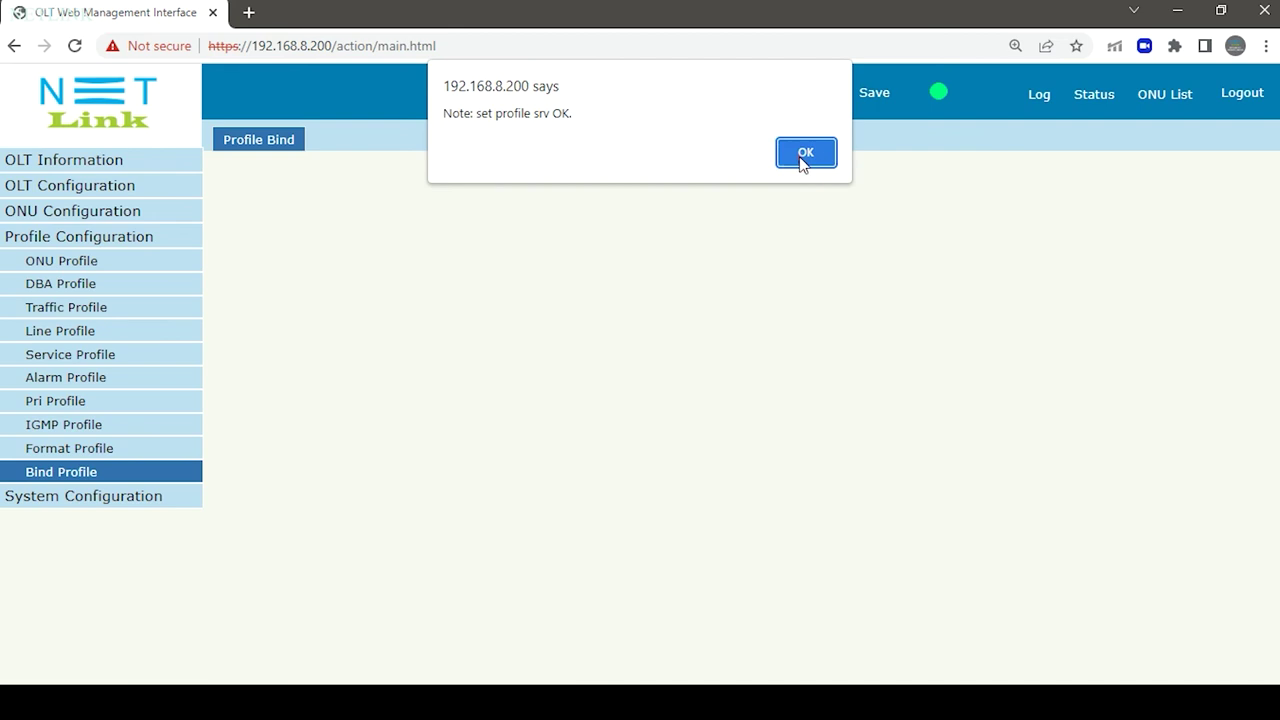
click(805, 155)
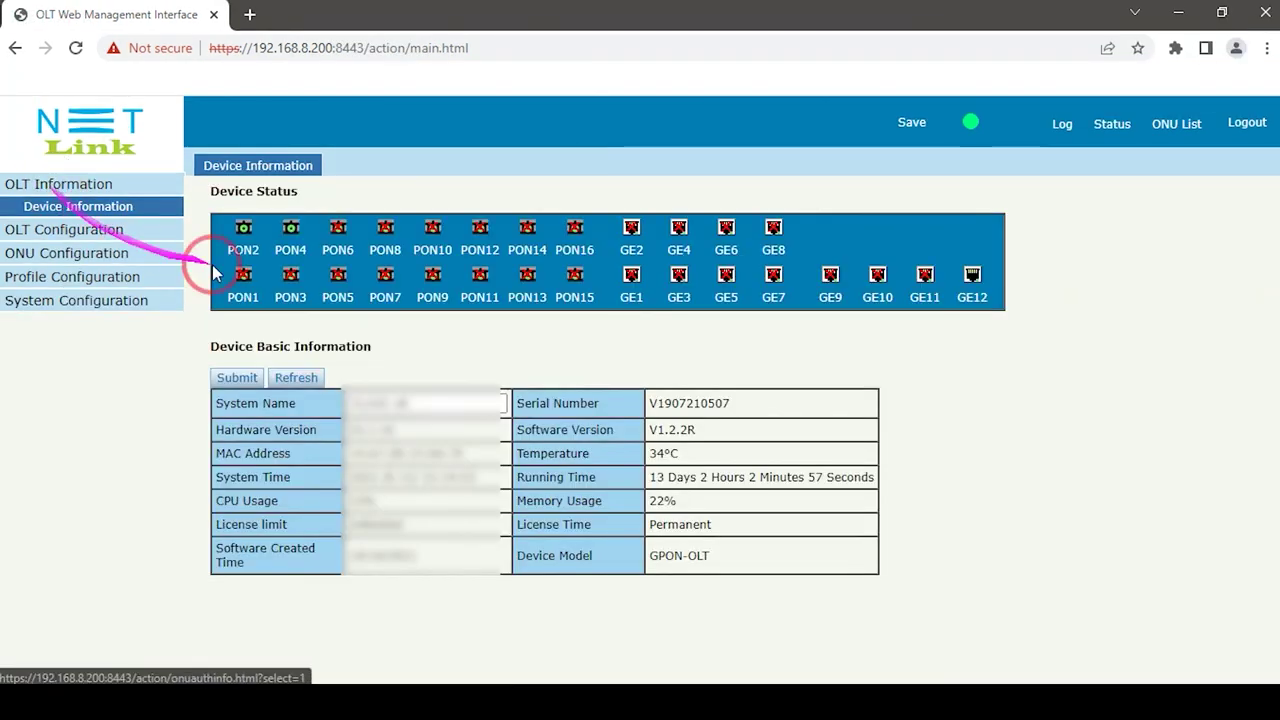
Save the OLT configuration, keeping the profile bindings for PON1 ONUs 1–3.
click(911, 123)
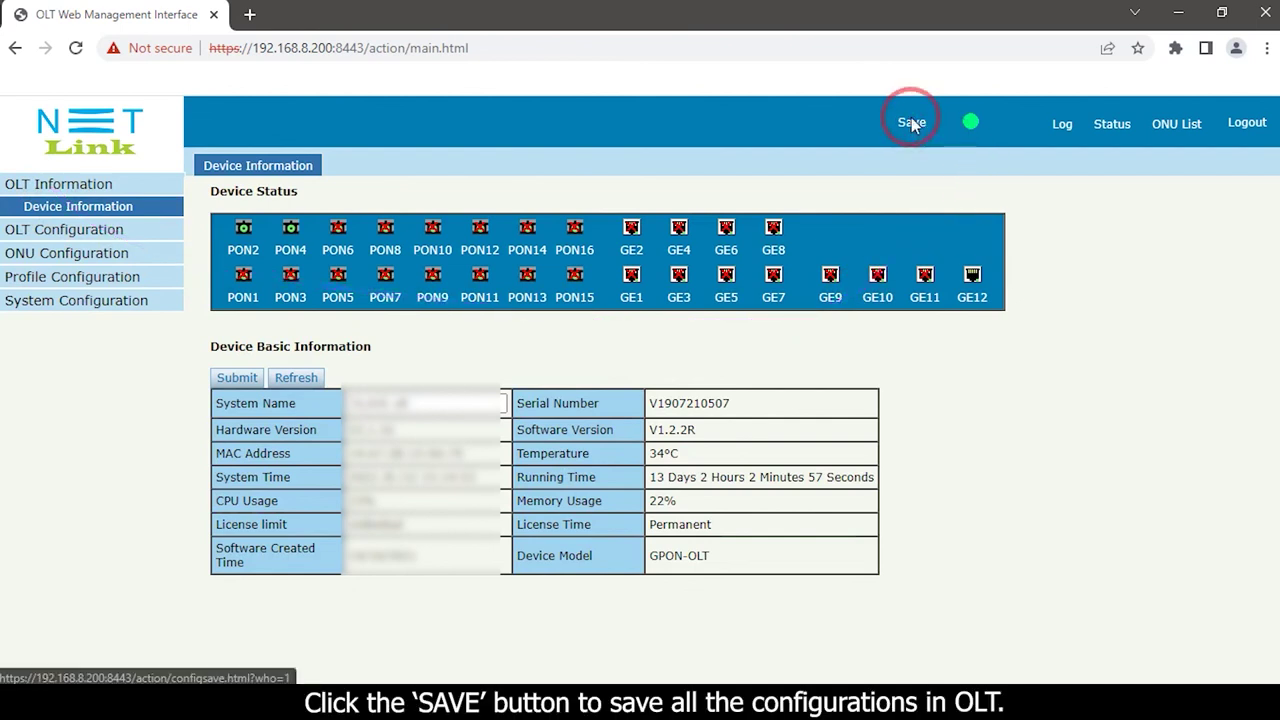